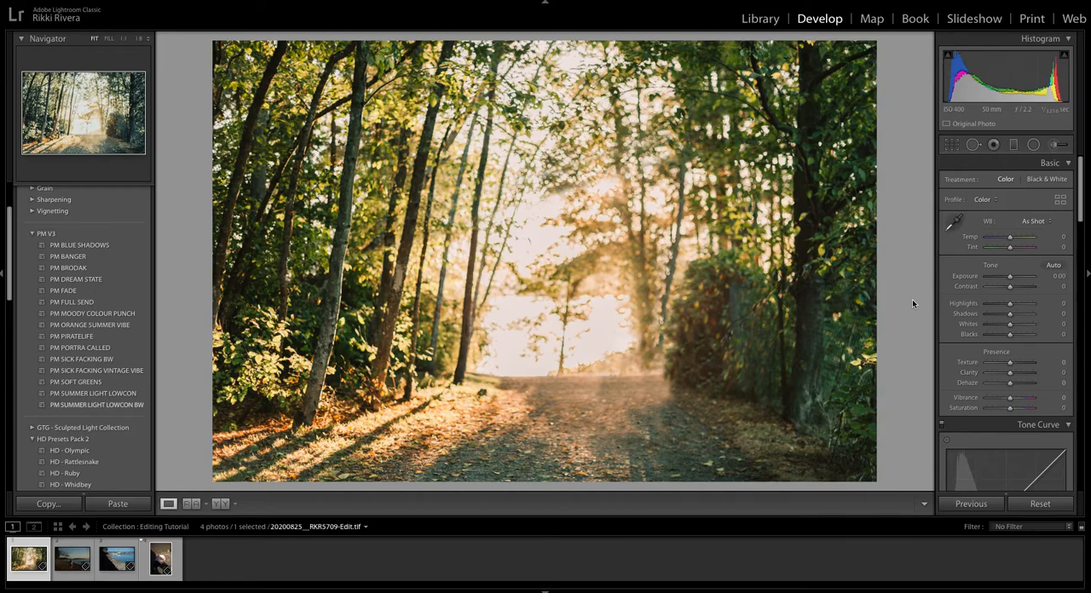
On the photo of the girl on the beach, enable chromatic aberration removal and profile corrections, and straighten the horizon with Upright Level.
key("Right")
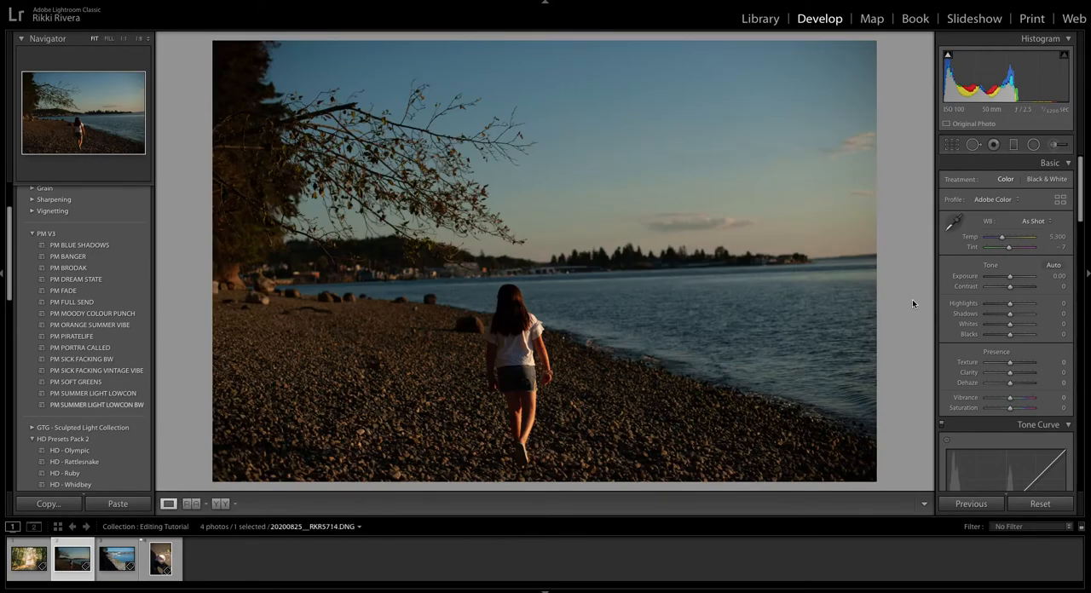
scroll(1014, 351, "down", 15)
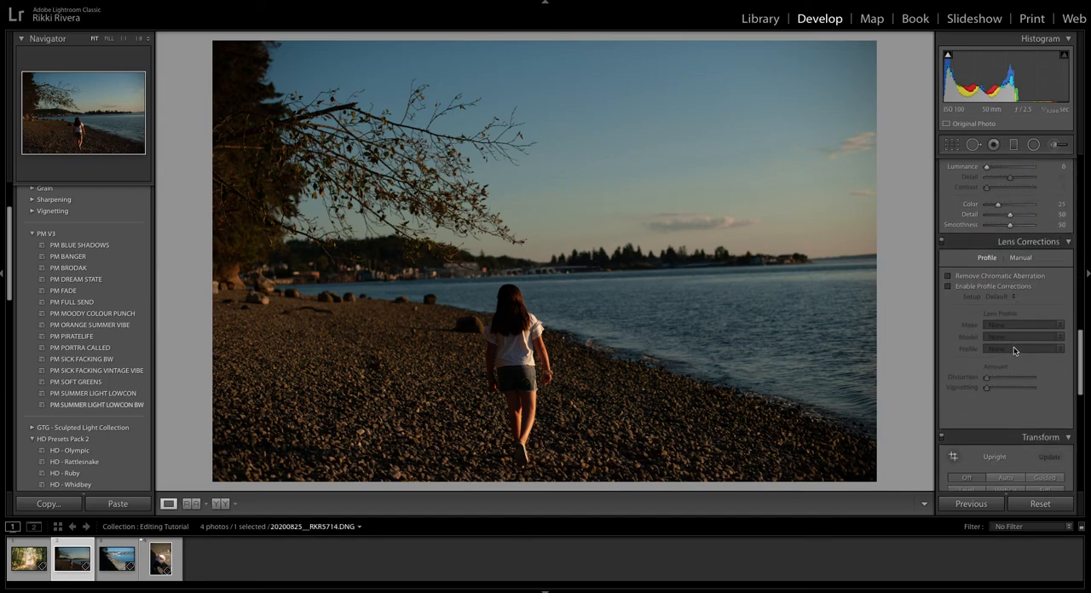
left_click(978, 274)
scroll(976, 294, "down", 3)
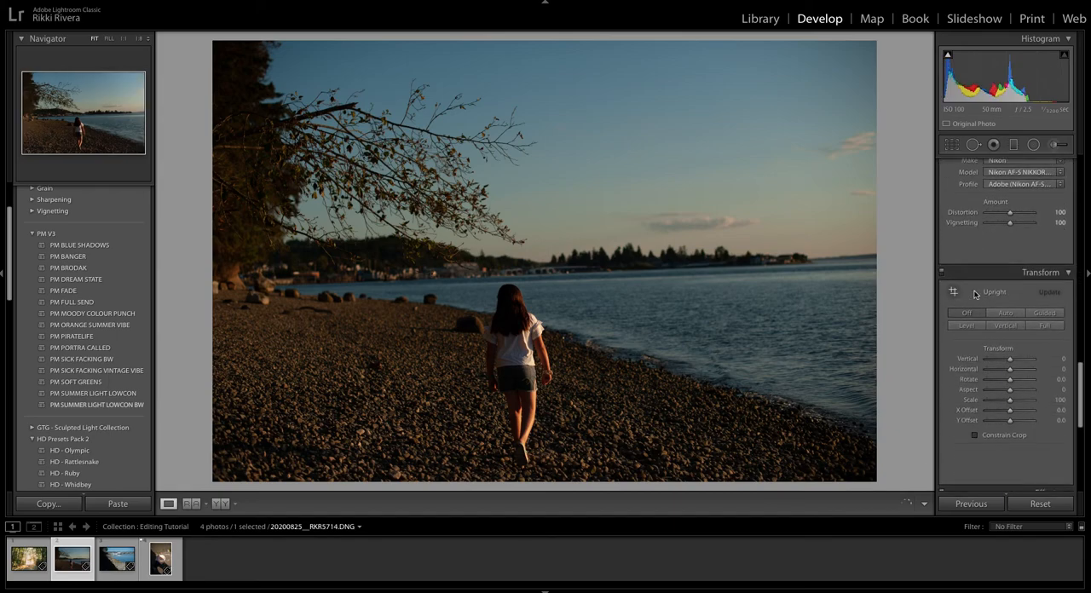
scroll(975, 294, "down", 2)
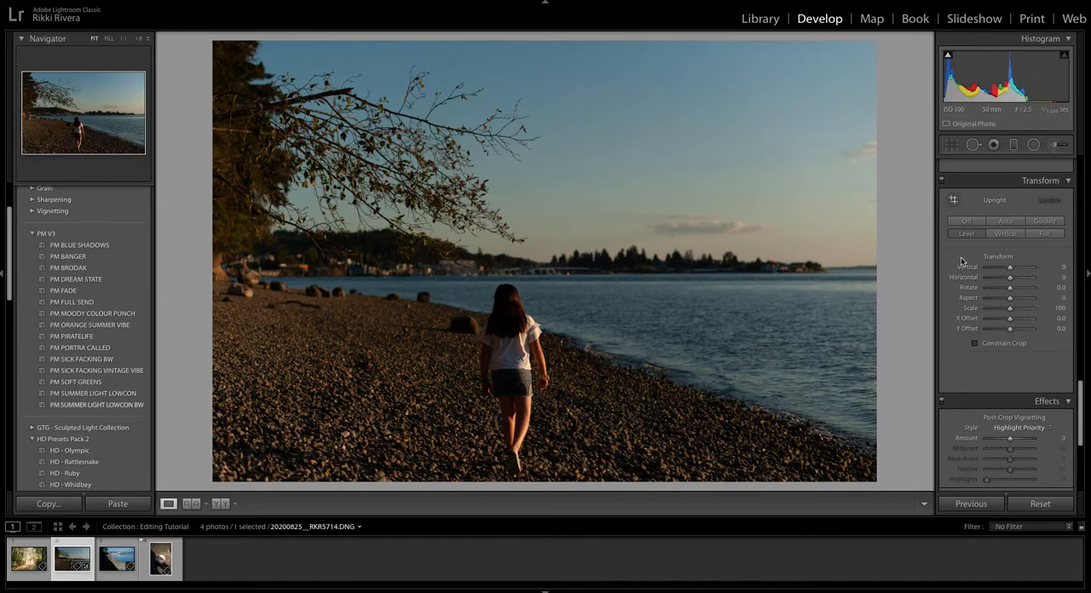
scroll(963, 260, "up", 6)
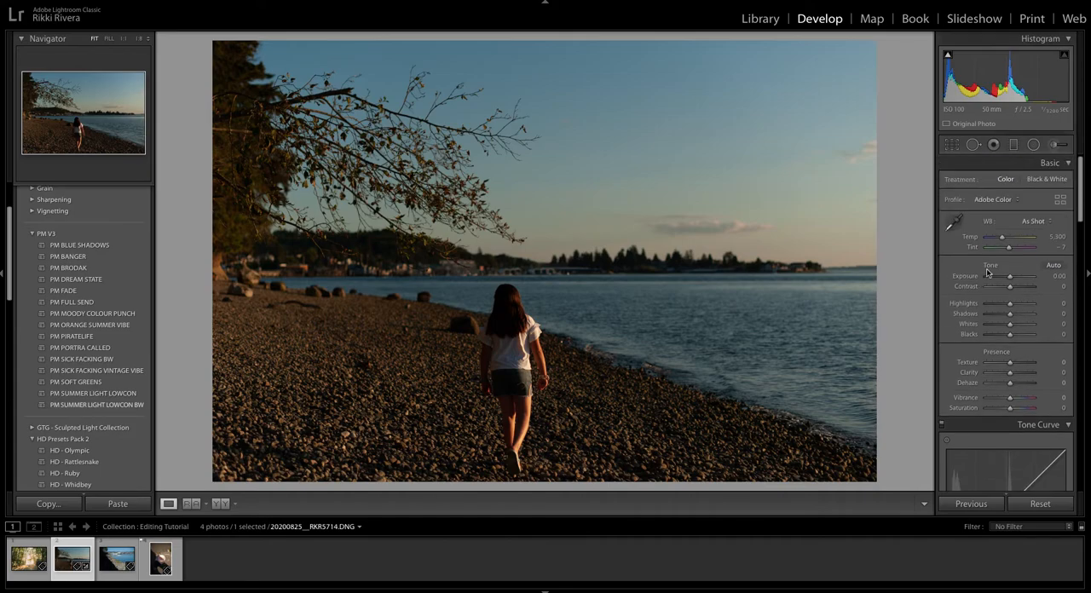
Apply automatic tone with Clarity at +8 and preview the PM BLUE SHADOWS and PM BANGER presets.
left_click(1050, 265)
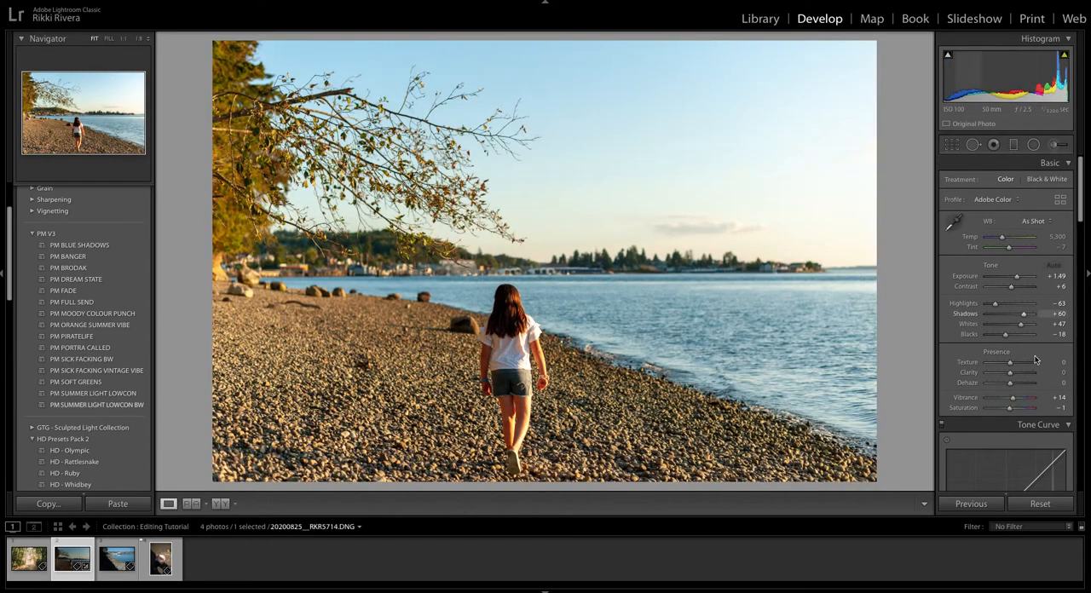
left_click_drag(1009, 374, 1013, 377)
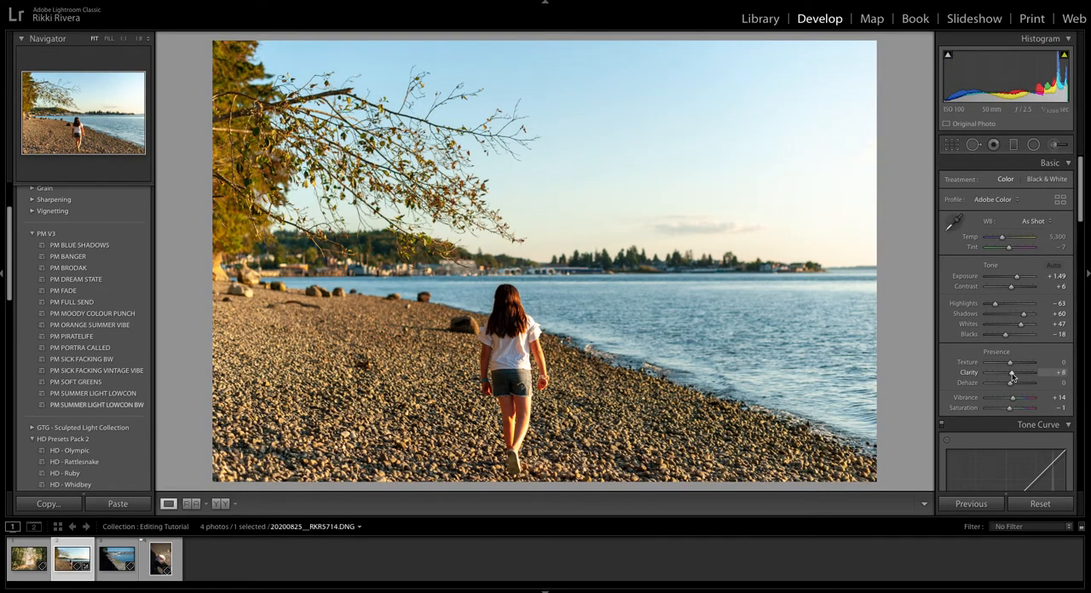
left_click(128, 247)
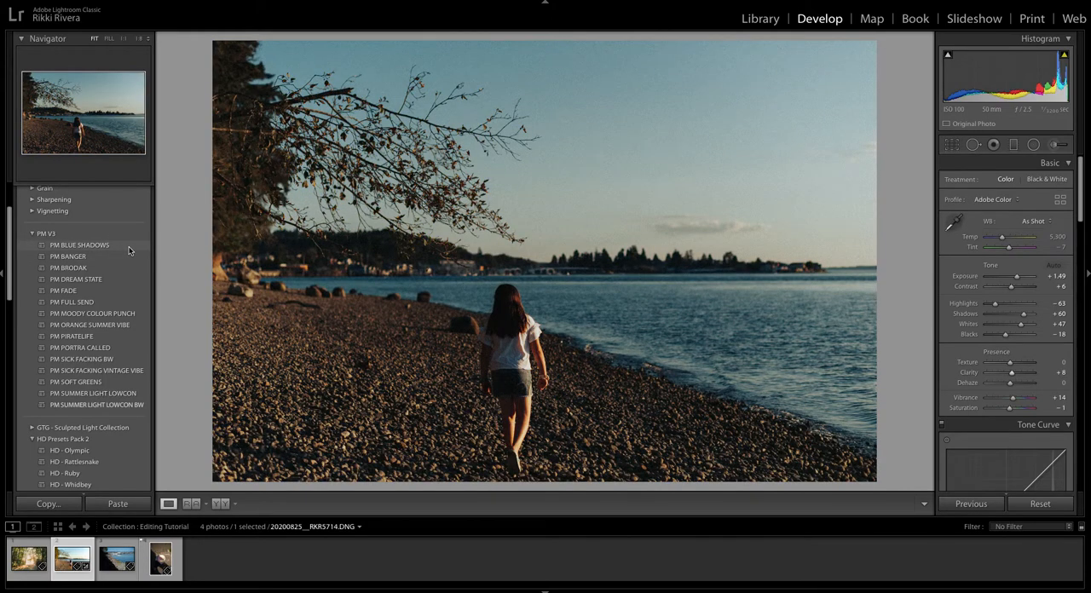
left_click(75, 257)
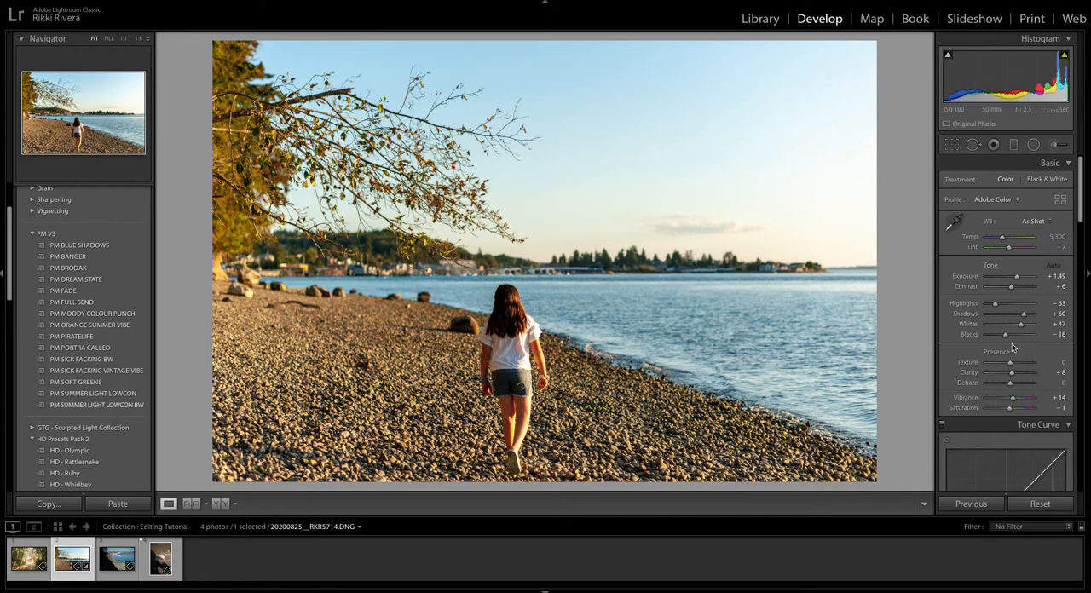
Set a custom white balance by sampling the sky just above the horizon, and adjust Temp to 5,316.
scroll(1044, 225, "down", 1)
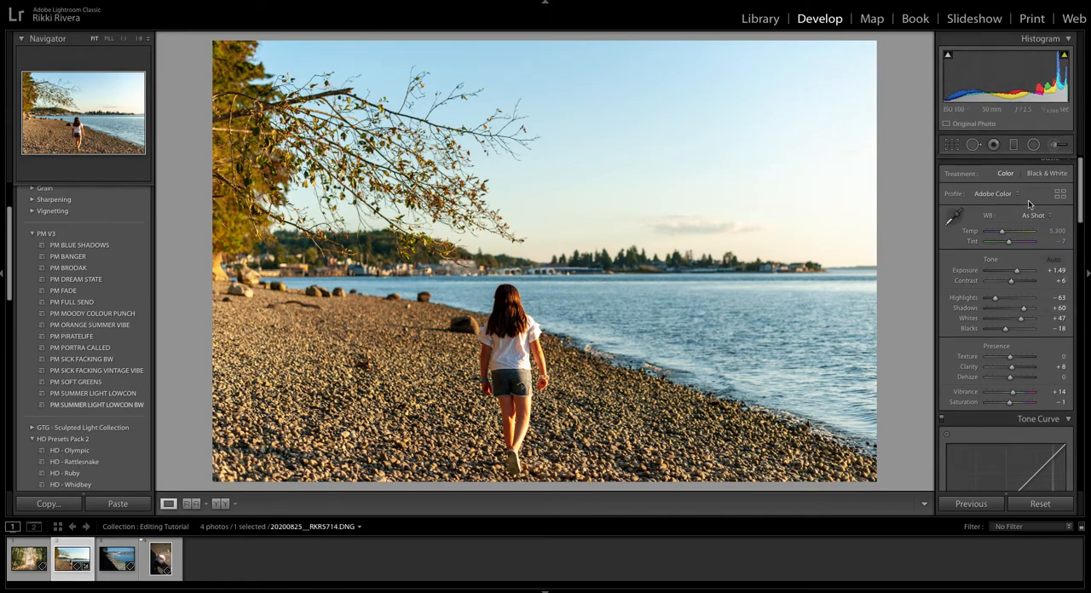
left_click(953, 216)
left_click(835, 239)
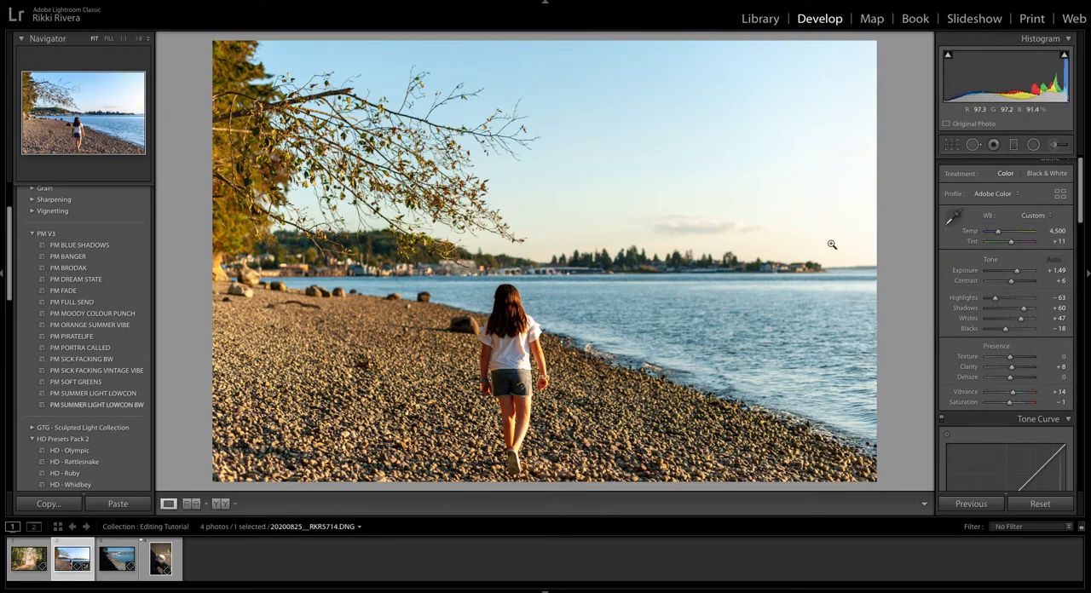
left_click_drag(999, 235, 1001, 233)
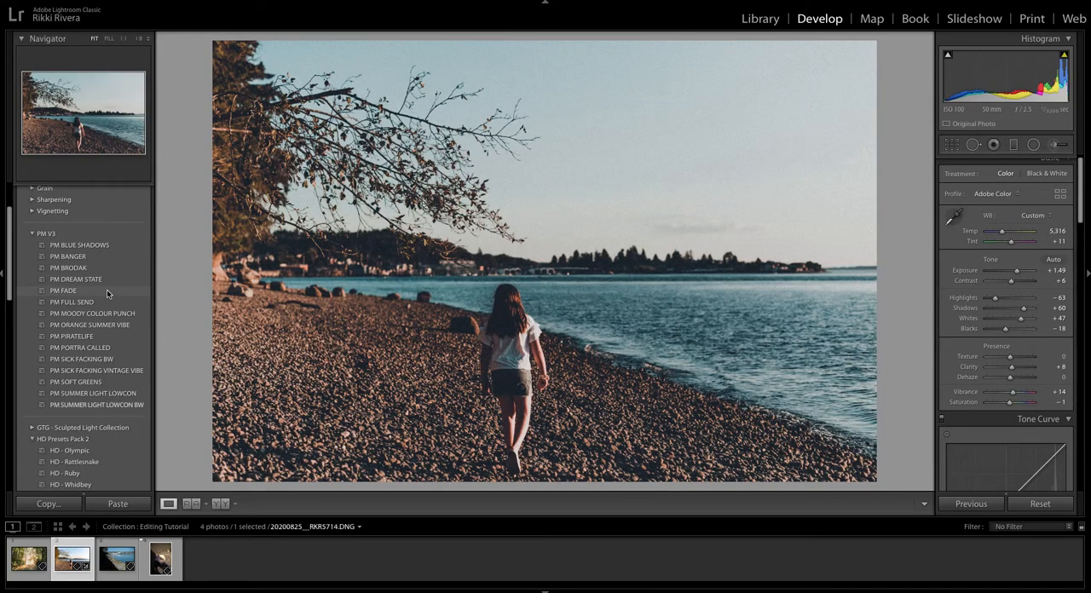
Preview the PM V3 presets on the beach photo to compare their colour and black-and-white looks.
left_click(110, 304)
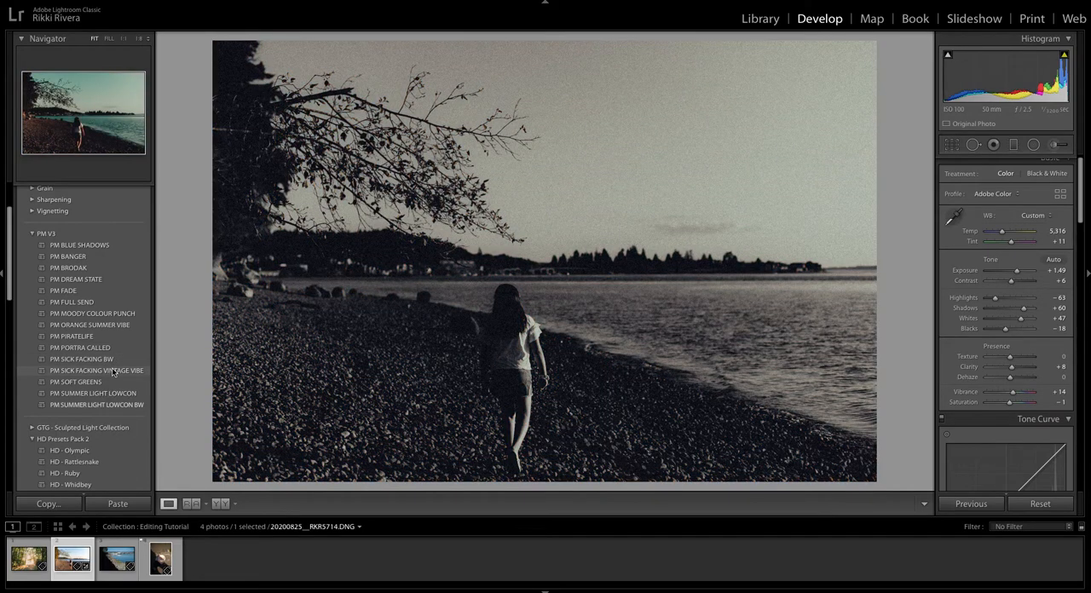
left_click(115, 372)
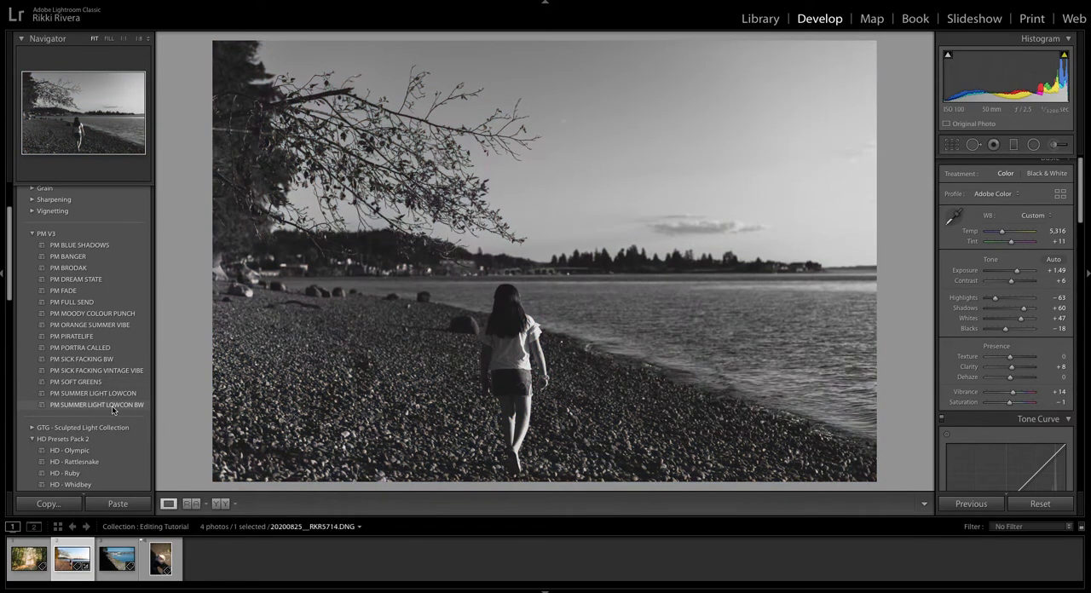
scroll(115, 422, "down", 1)
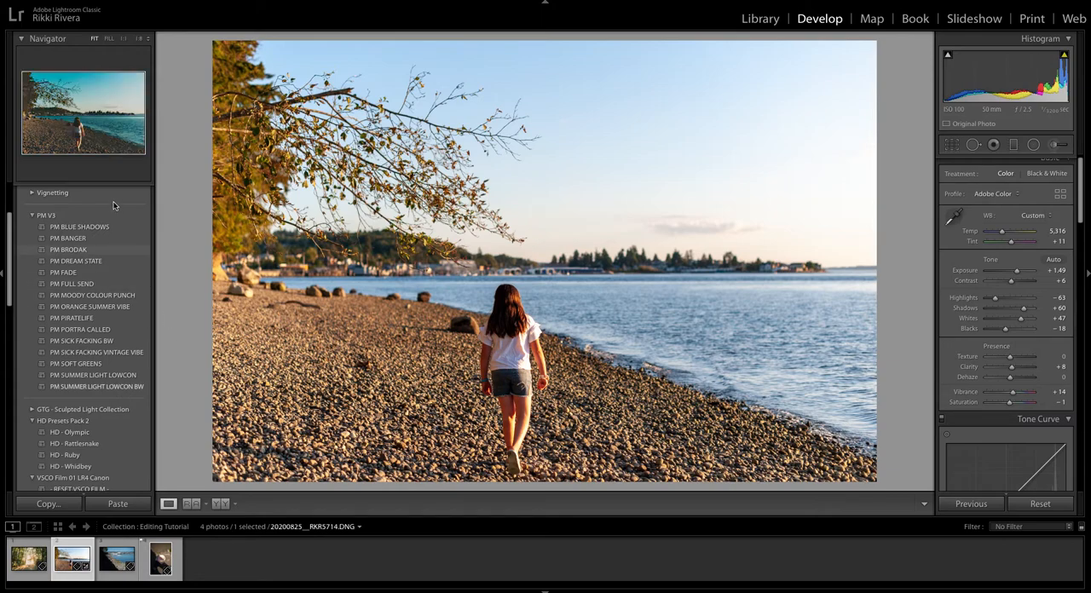
left_click(105, 226)
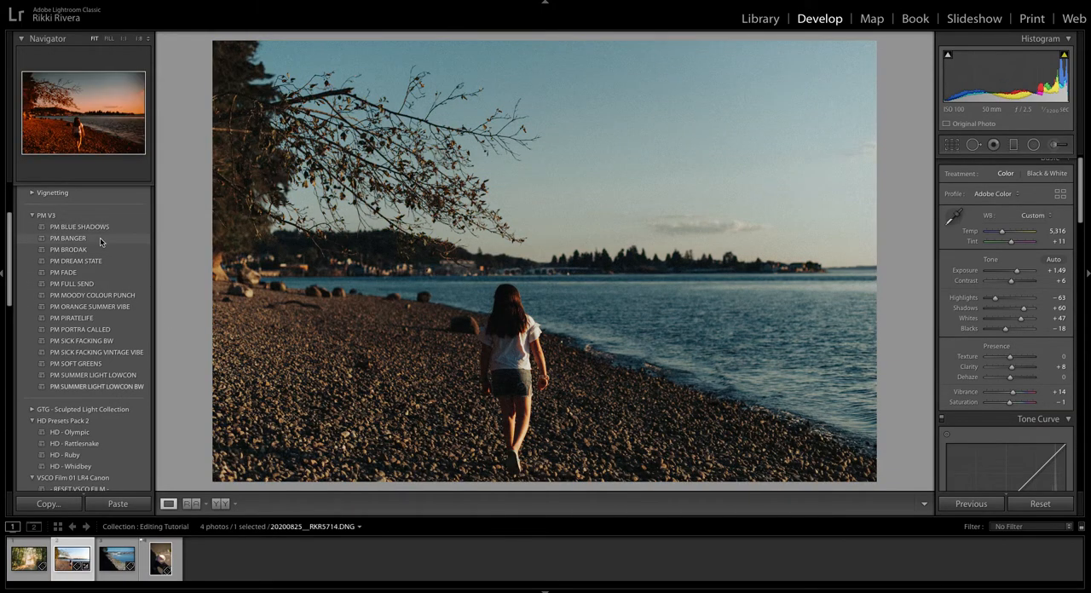
left_click(101, 238)
left_click(101, 250)
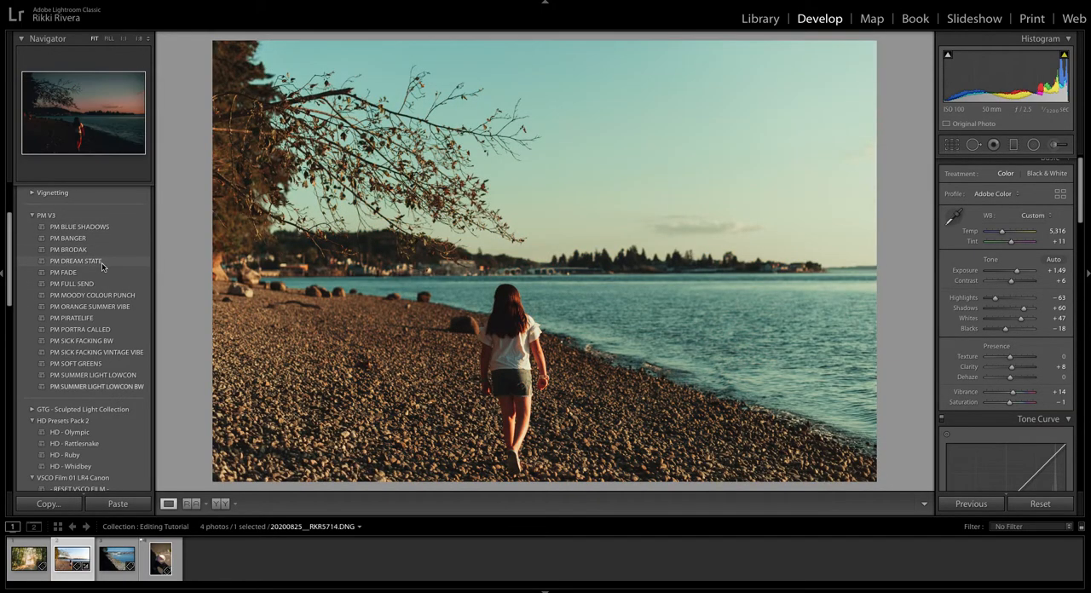
left_click(101, 261)
left_click(105, 272)
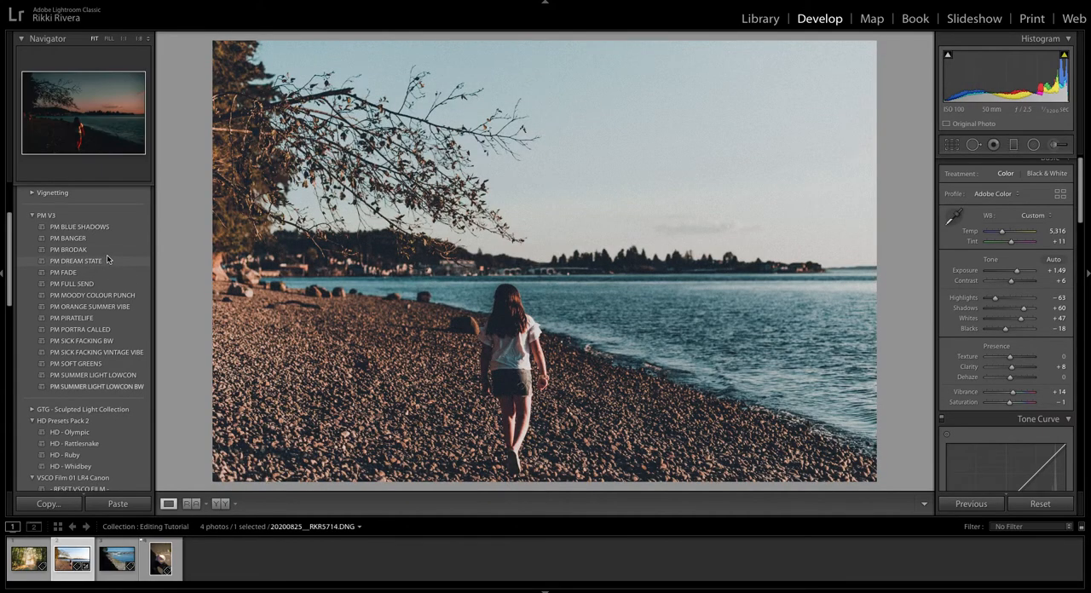
Apply the PM DREAM STATE preset and refine its tone with Exposure +0.85, Contrast −9 and Highlights raised above the preset's −98.
left_click(108, 260)
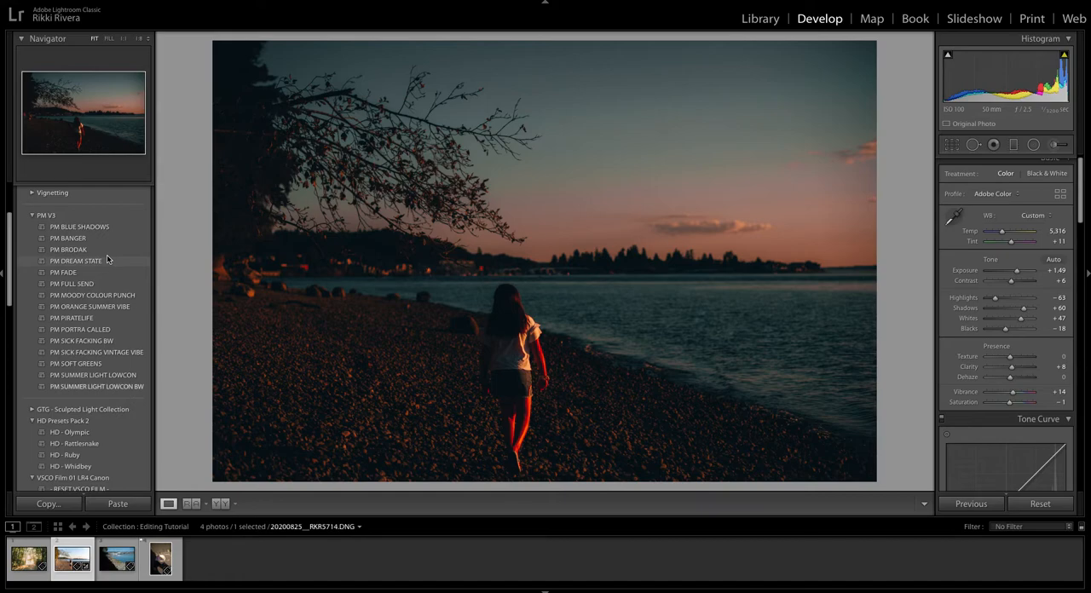
left_click(107, 260)
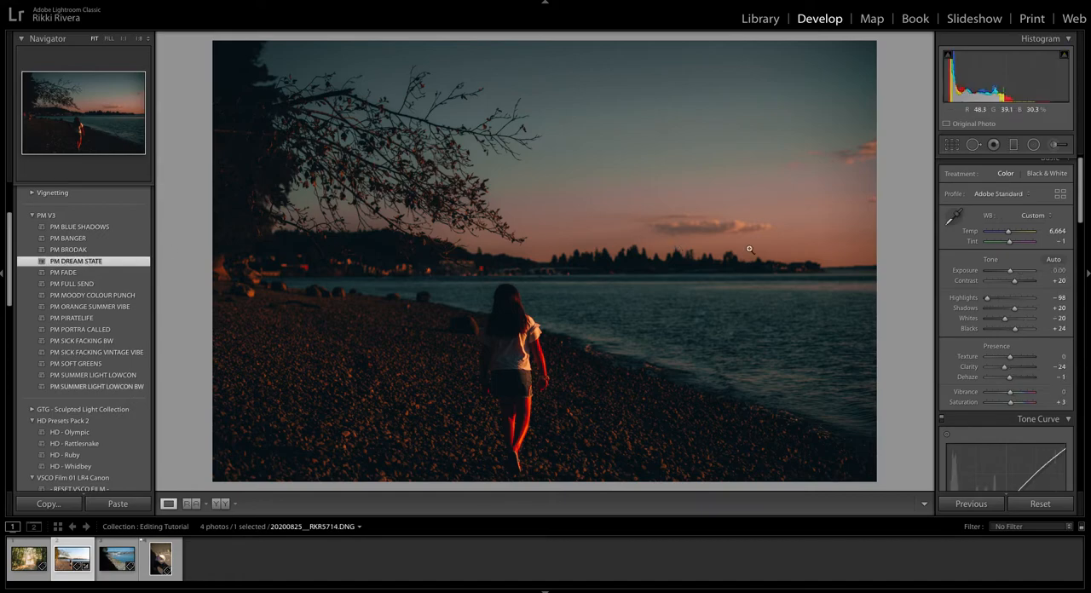
left_click_drag(1009, 272, 1007, 281)
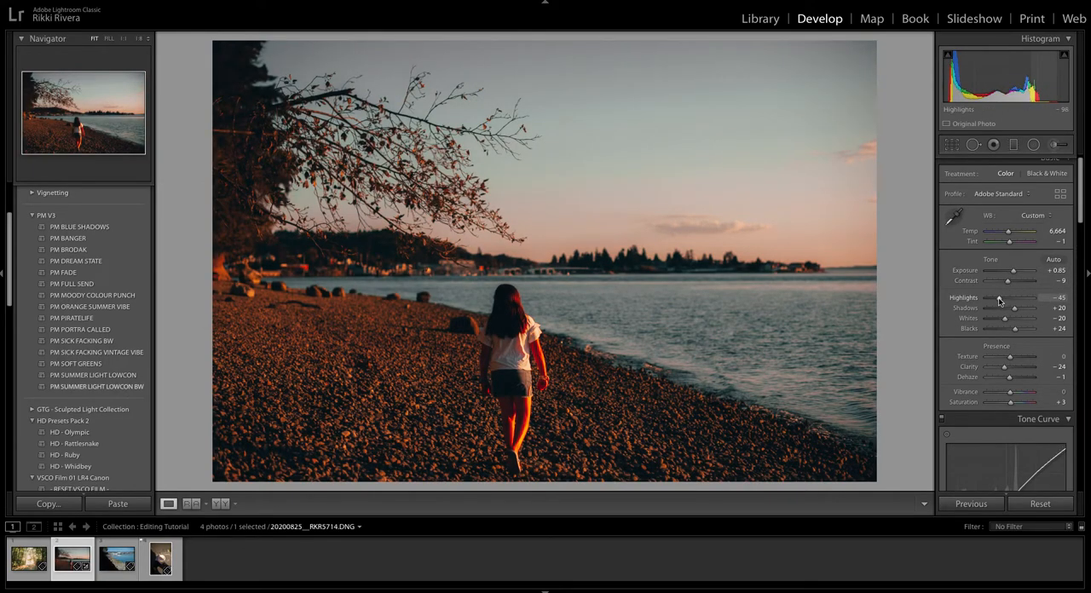
left_click_drag(999, 299, 992, 299)
Re-enable the lens profile corrections for the beach photo.
scroll(1019, 295, "down", 5)
scroll(1019, 293, "down", 15)
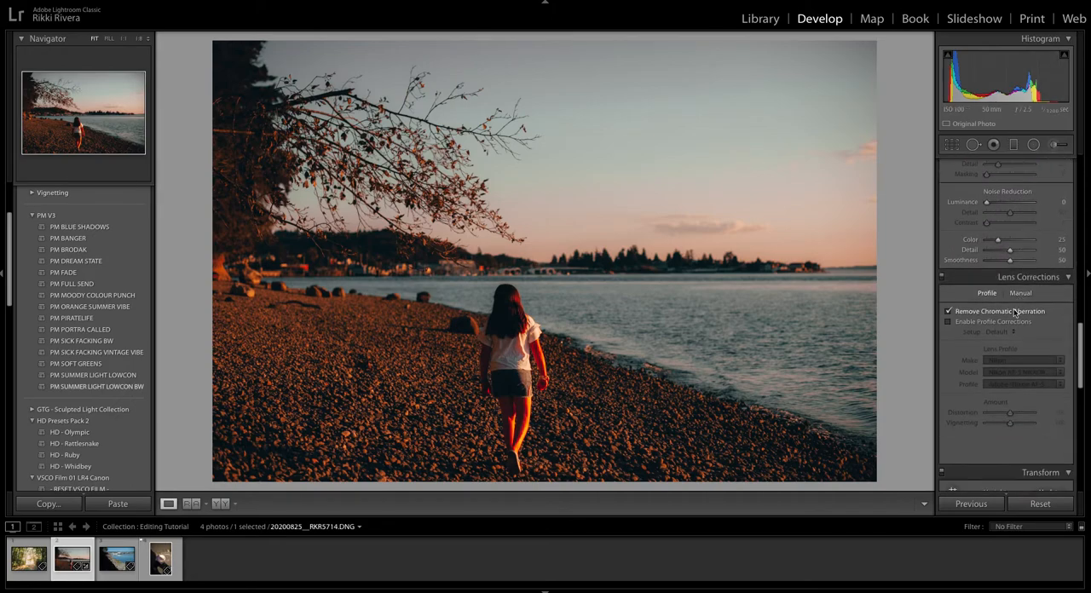
left_click(1009, 322)
Examine the preset's point curve in the RGB, Red, Green and Blue channels of the Tone Curve.
scroll(1009, 289, "up", 8)
scroll(1009, 283, "up", 8)
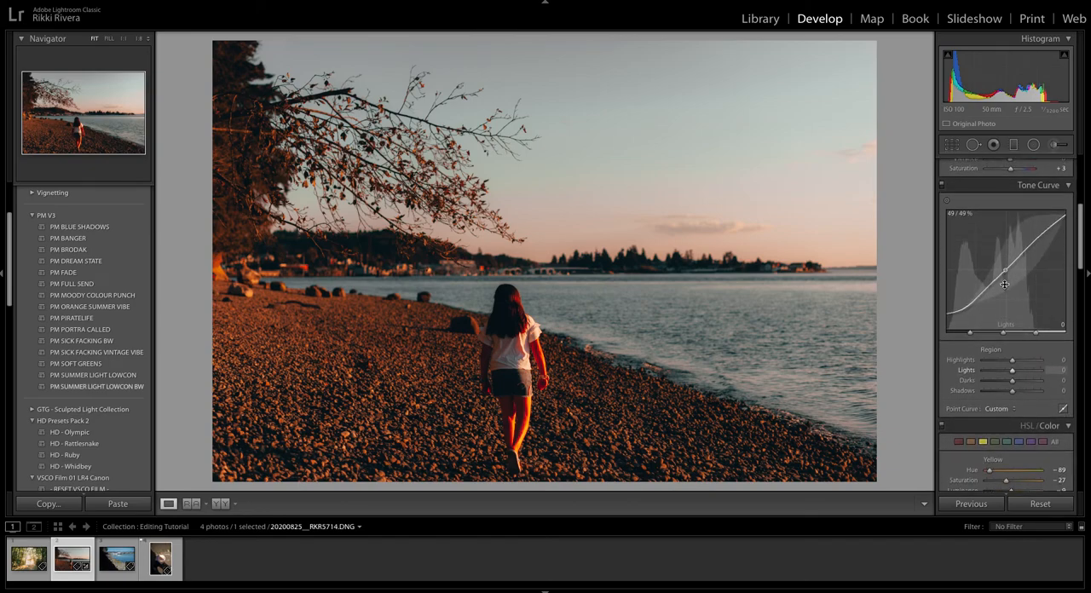
scroll(1026, 286, "down", 3)
scroll(1053, 366, "up", 2)
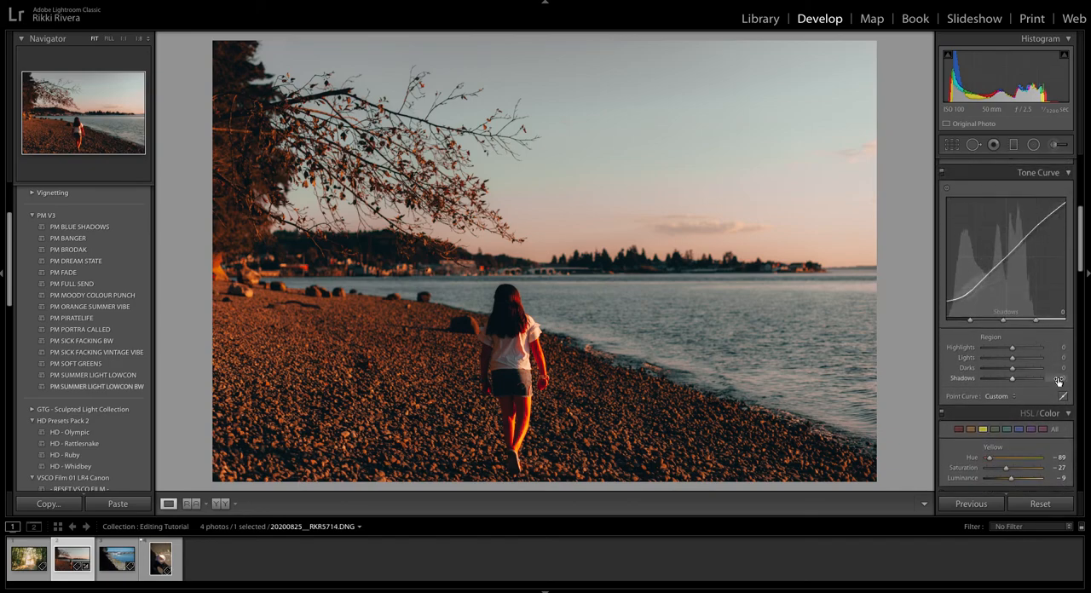
left_click(1062, 395)
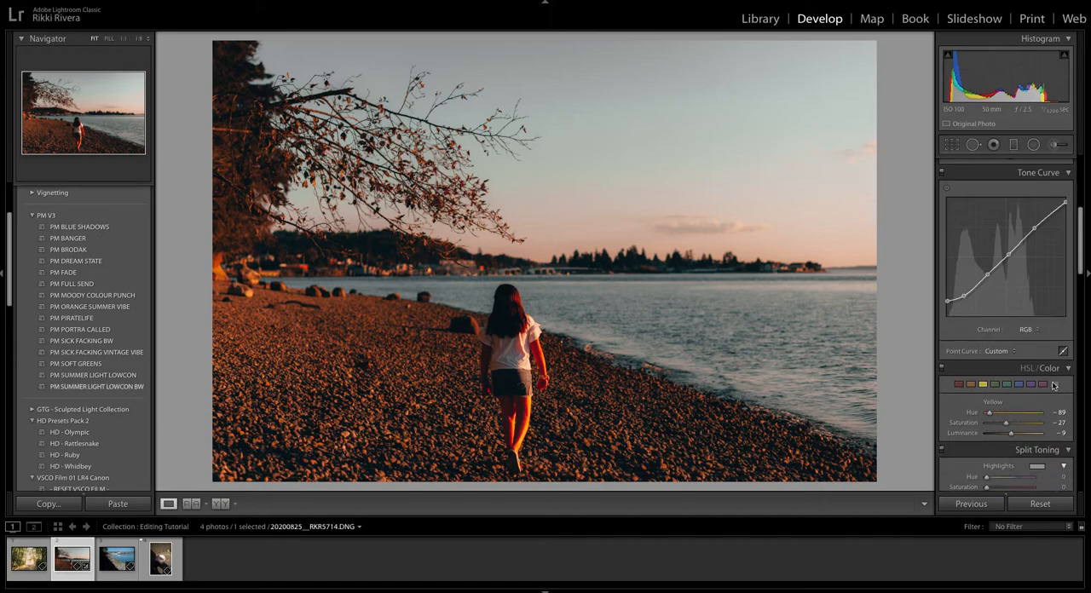
left_click(1026, 329)
left_click(1026, 338)
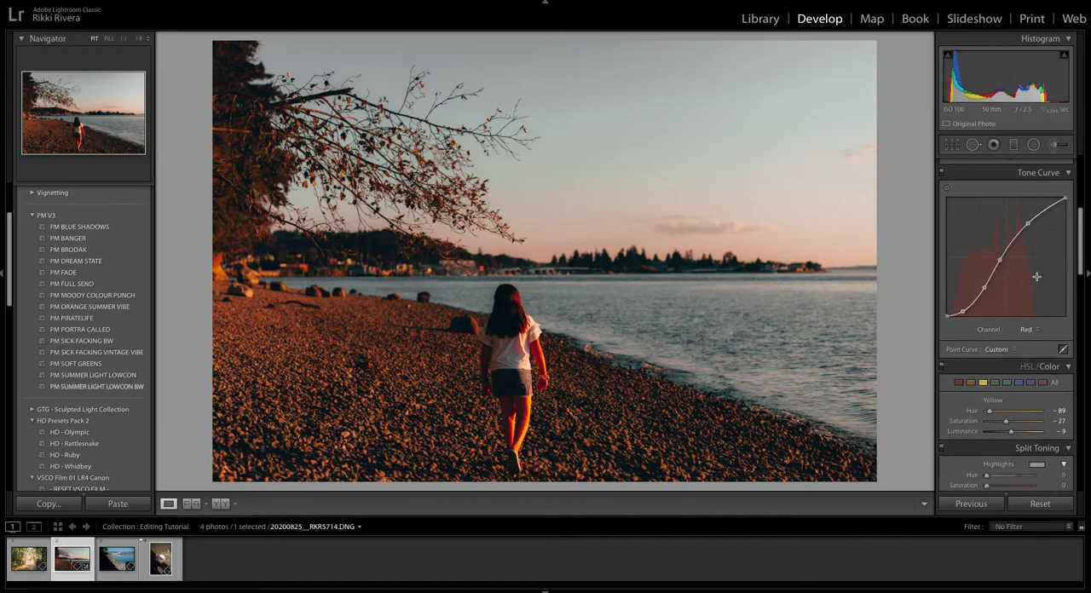
left_click(1027, 330)
left_click(1028, 337)
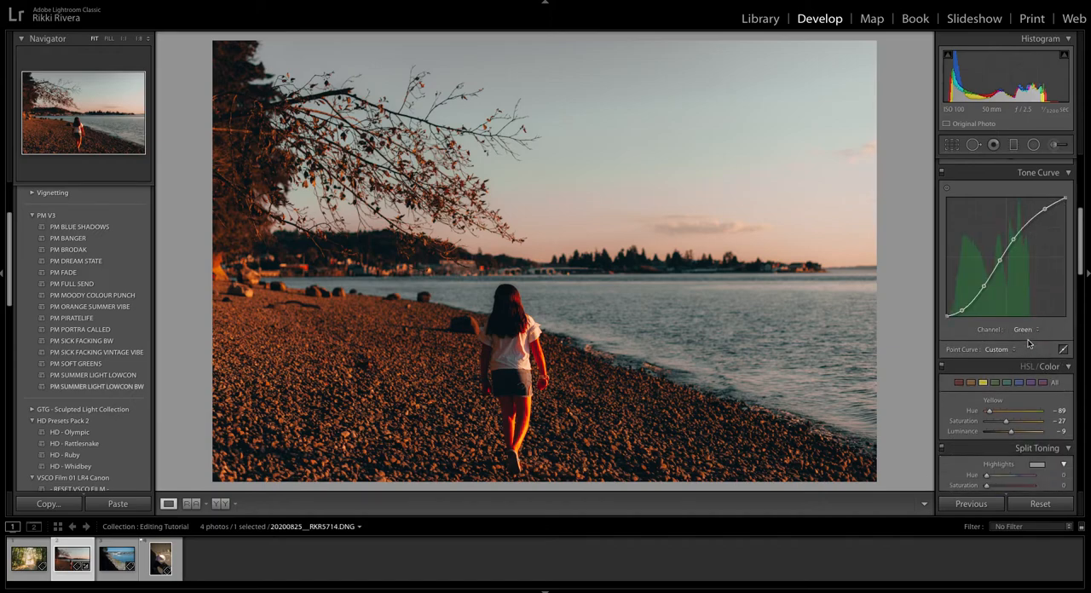
left_click(1026, 330)
left_click(1026, 338)
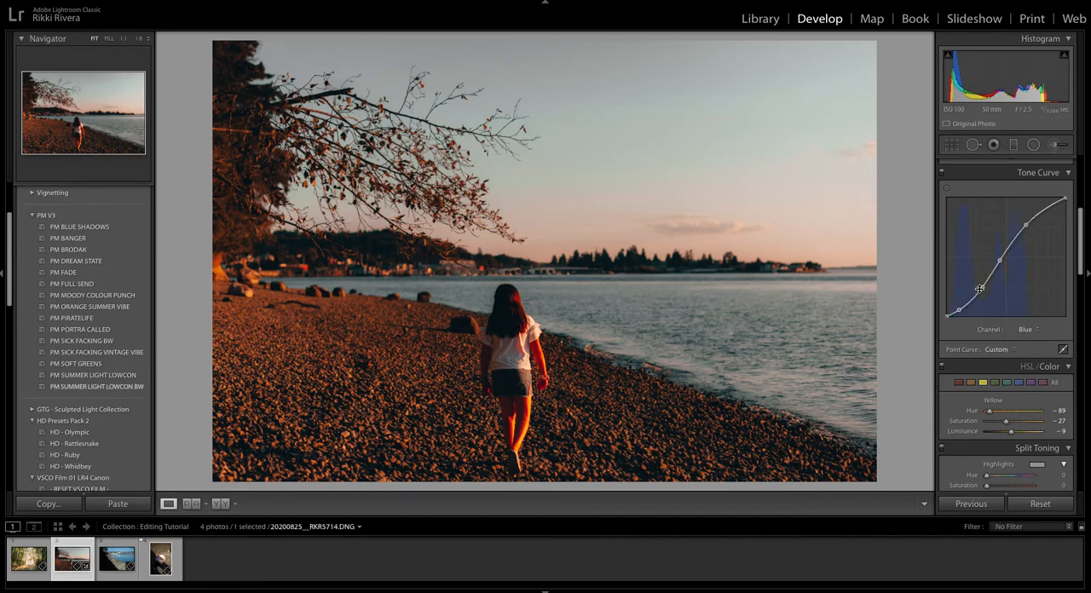
left_click(1026, 330)
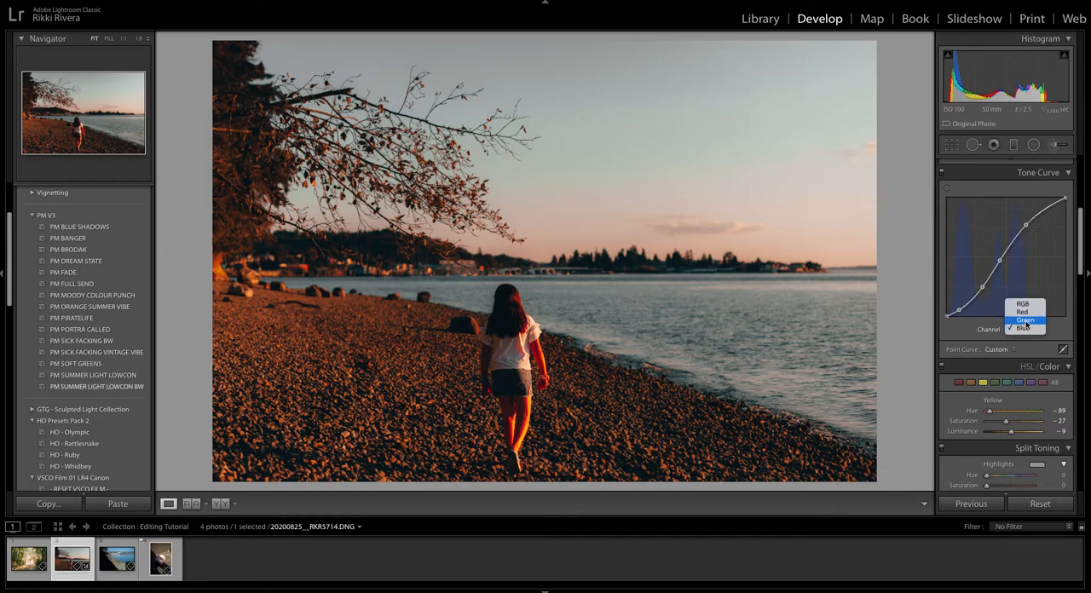
left_click(1027, 324)
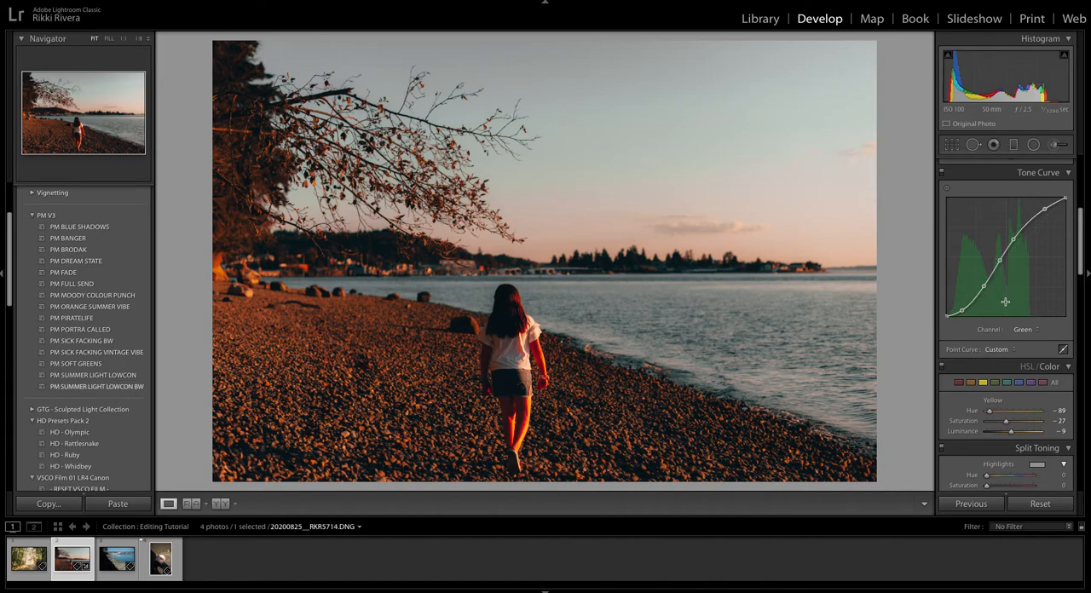
Examine the preset's HSL hue, saturation and luminance adjustments for the individual colours from red through magenta.
scroll(1030, 330, "down", 3)
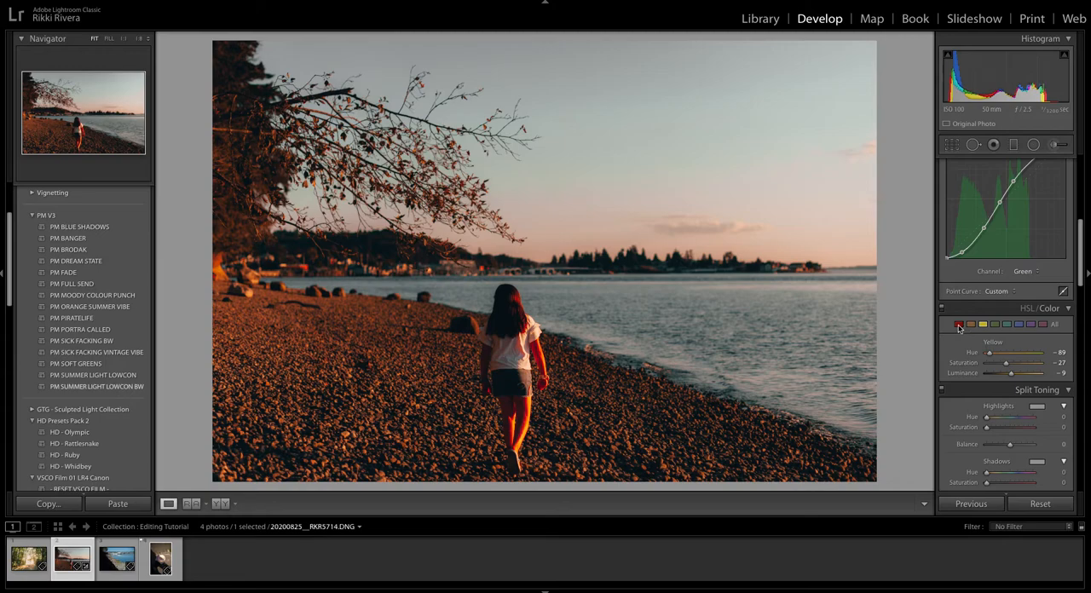
left_click(960, 330)
scroll(961, 327, "down", 1)
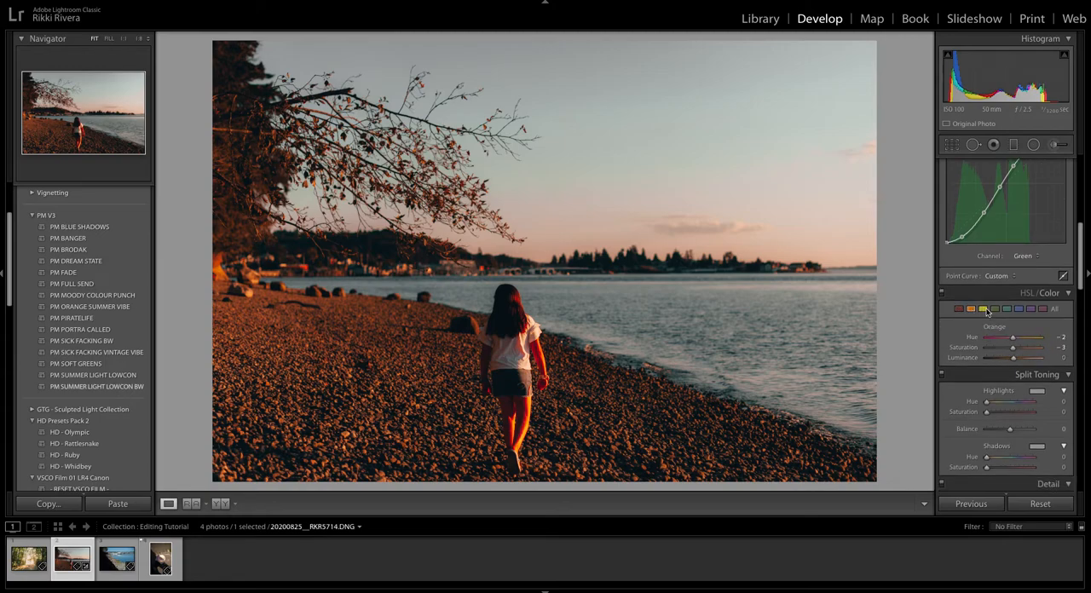
left_click(1006, 310)
left_click(1031, 311)
left_click(1043, 310)
Compare the beach photo with the HSL/Color adjustments switched off and back on.
left_click(943, 295)
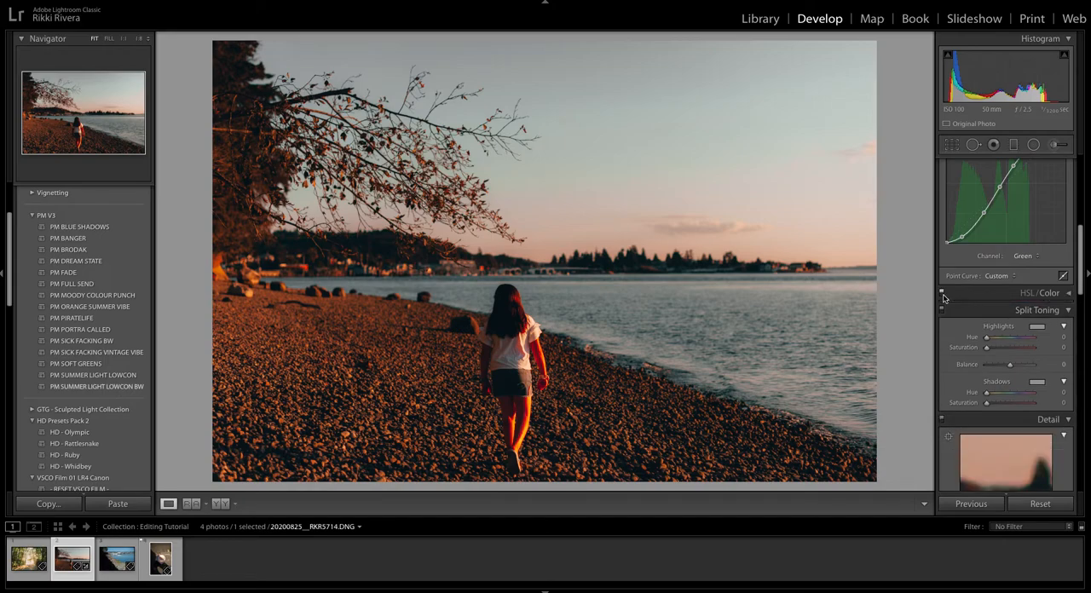
left_click(941, 294)
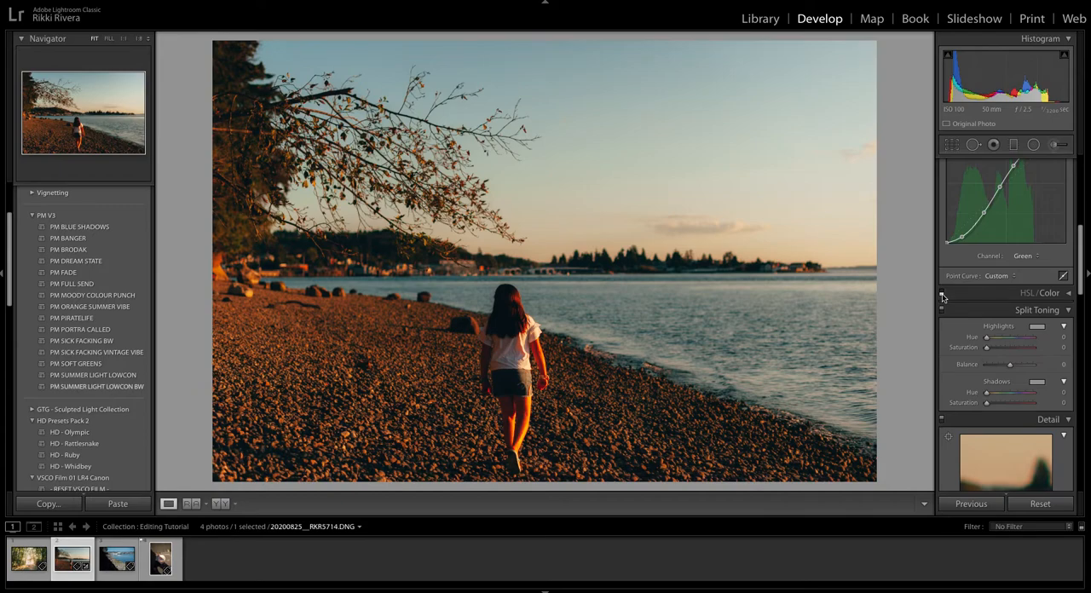
left_click(942, 294)
left_click(939, 294)
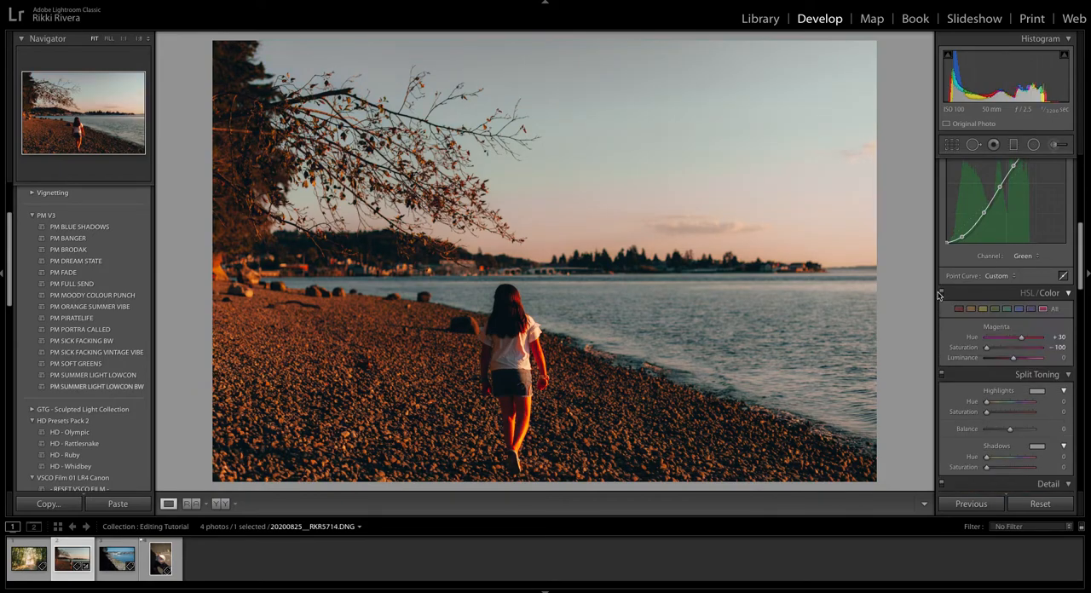
Compare the beach photo with the HSL/Color and Tone Curve adjustments each switched off and on.
left_click(941, 294)
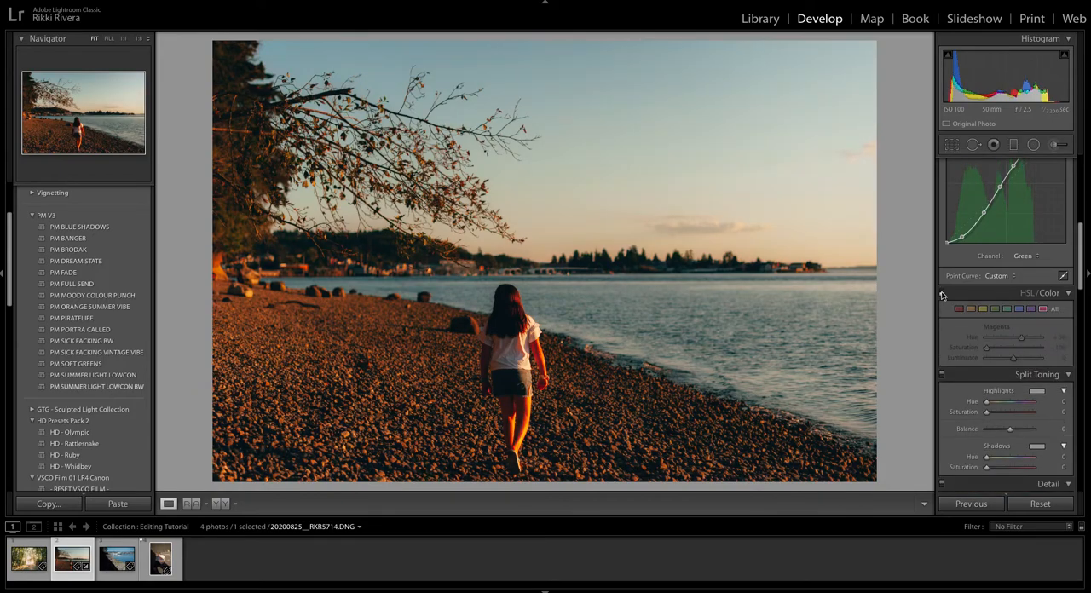
left_click(941, 294)
scroll(942, 256, "up", 3)
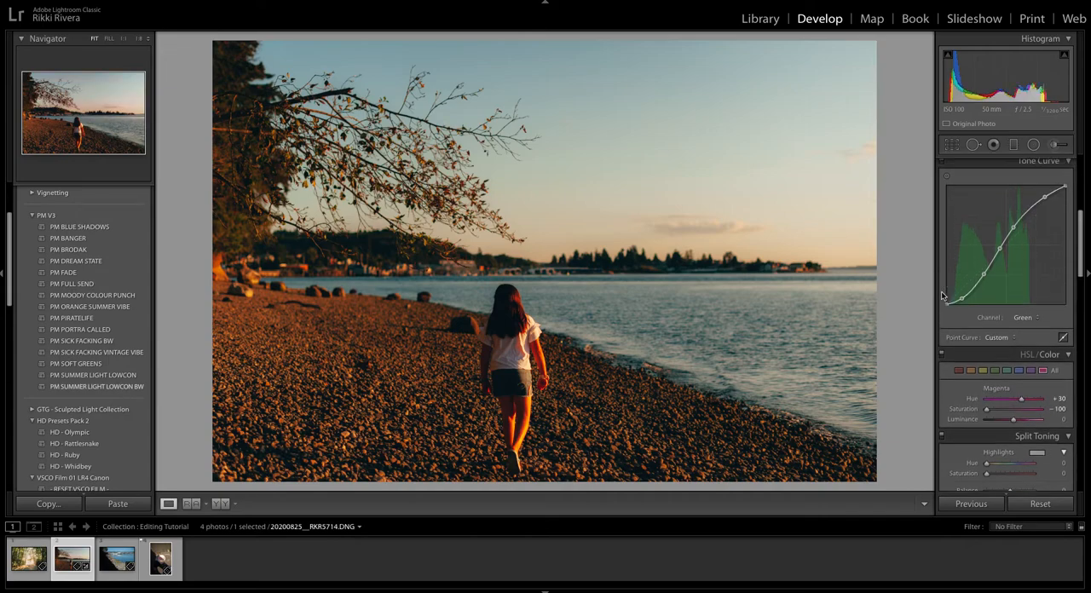
left_click(941, 228)
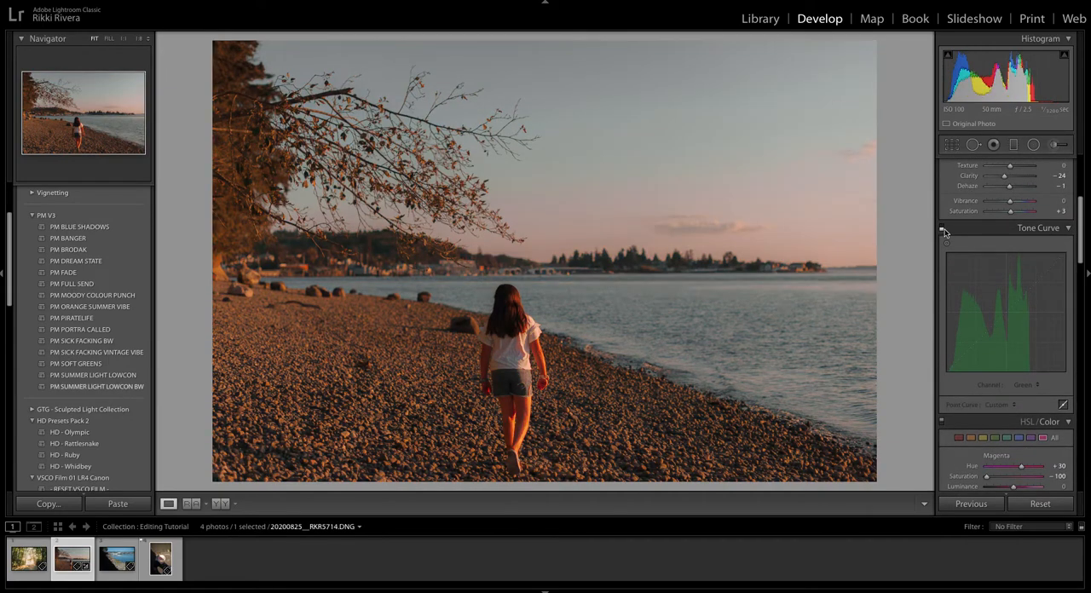
left_click(942, 228)
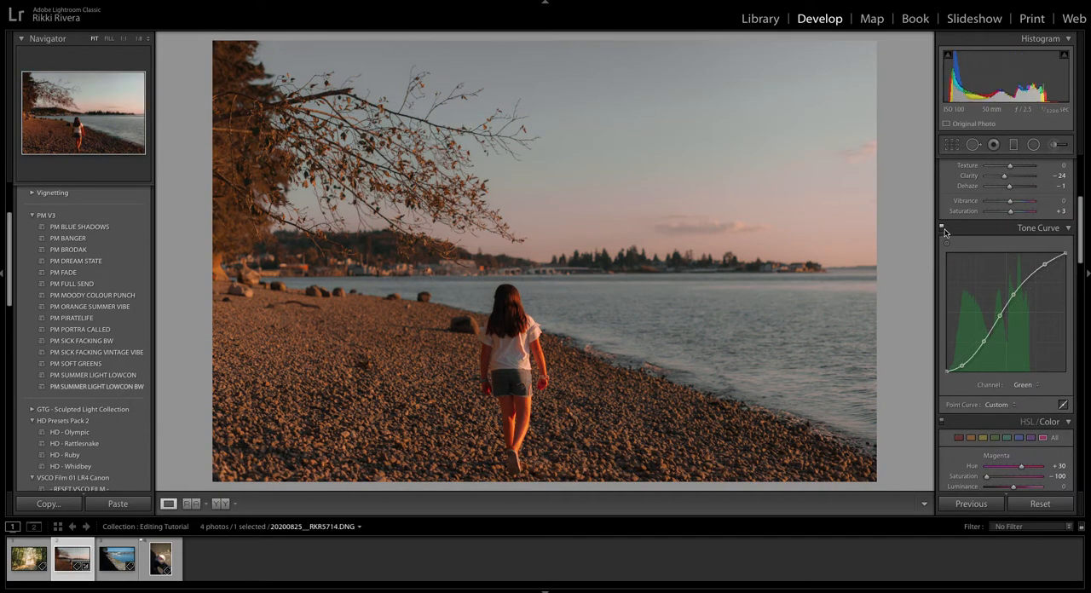
Compare the photo without its Tone Curve against the unedited Before version, then re-enable the Tone Curve.
left_click(941, 228)
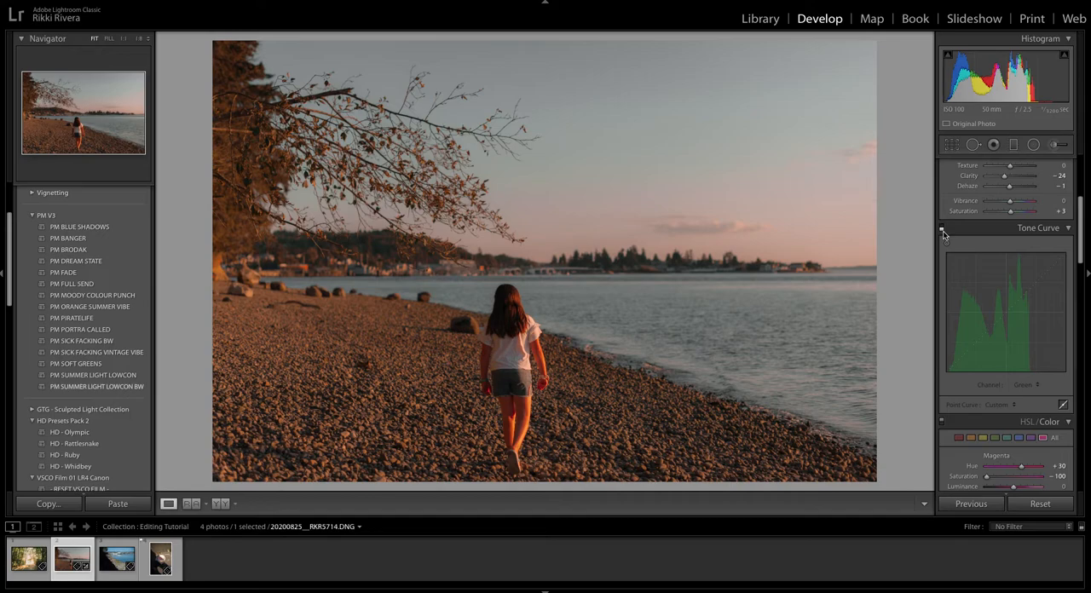
key("backslash")
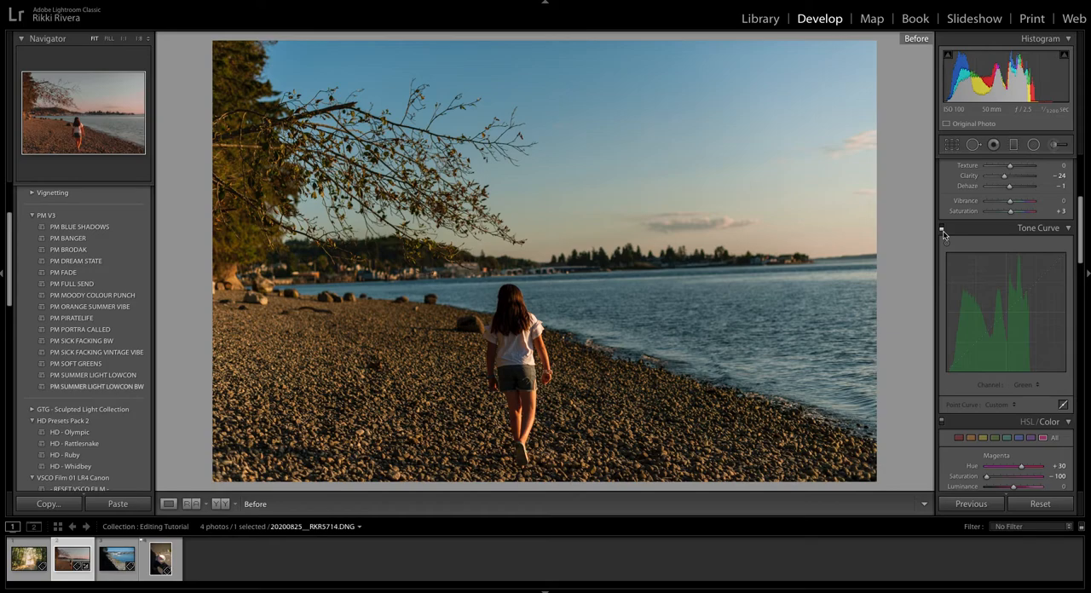
key("backslash")
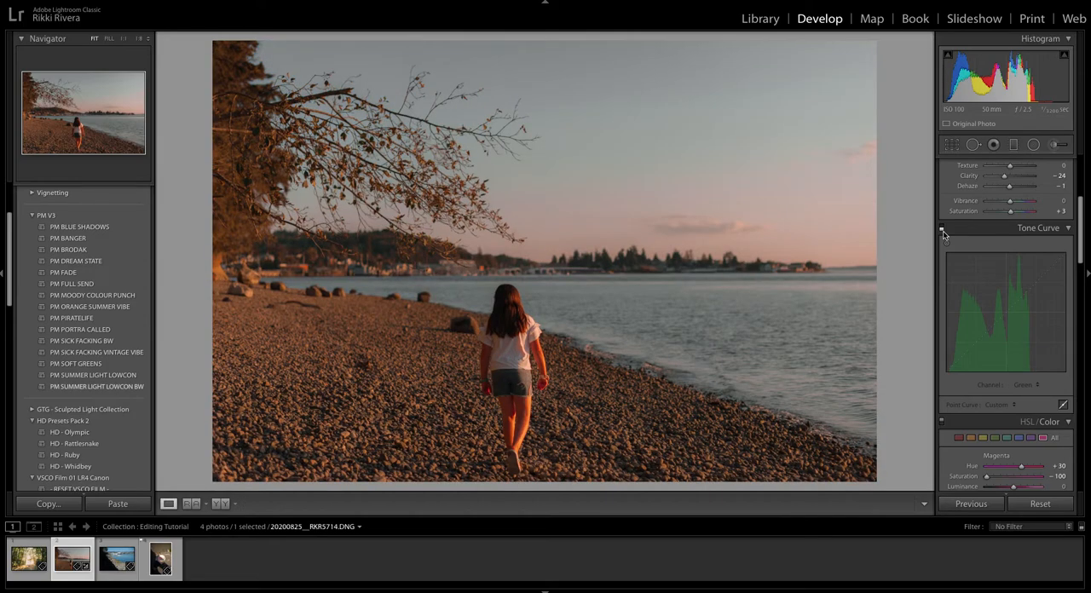
left_click(942, 228)
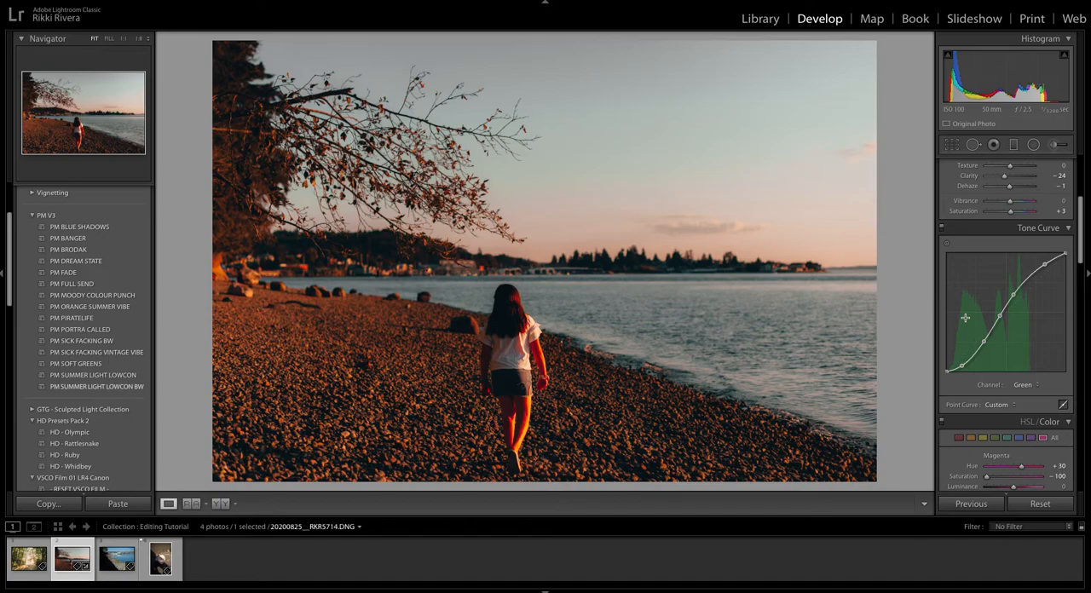
Adjust the photo's red HSL values, setting hue to 0 and saturation to −2.
scroll(966, 318, "down", 3)
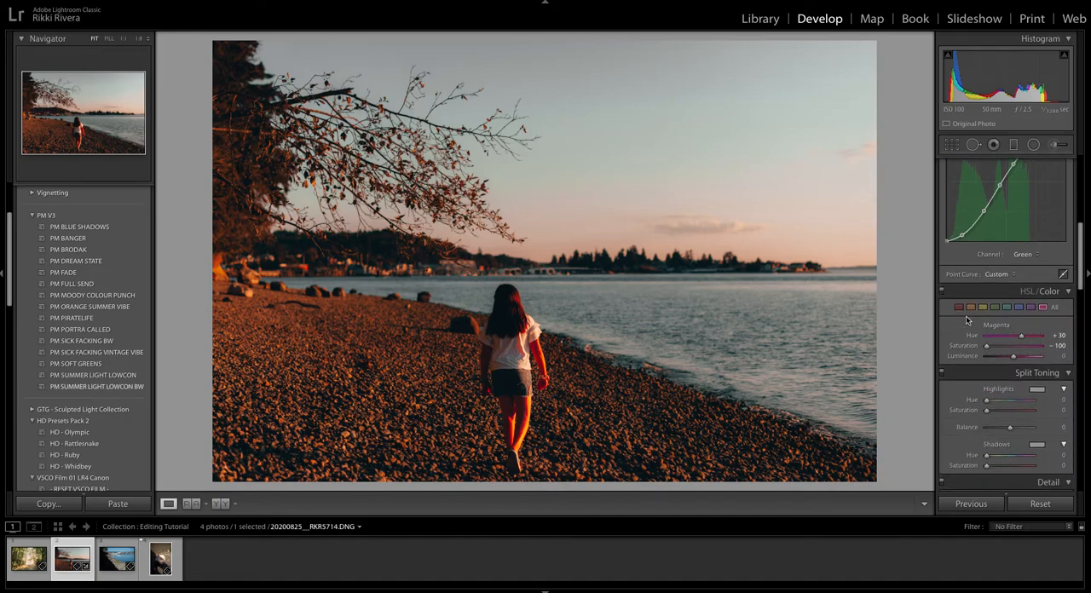
scroll(967, 320, "down", 1)
scroll(1015, 320, "down", 1)
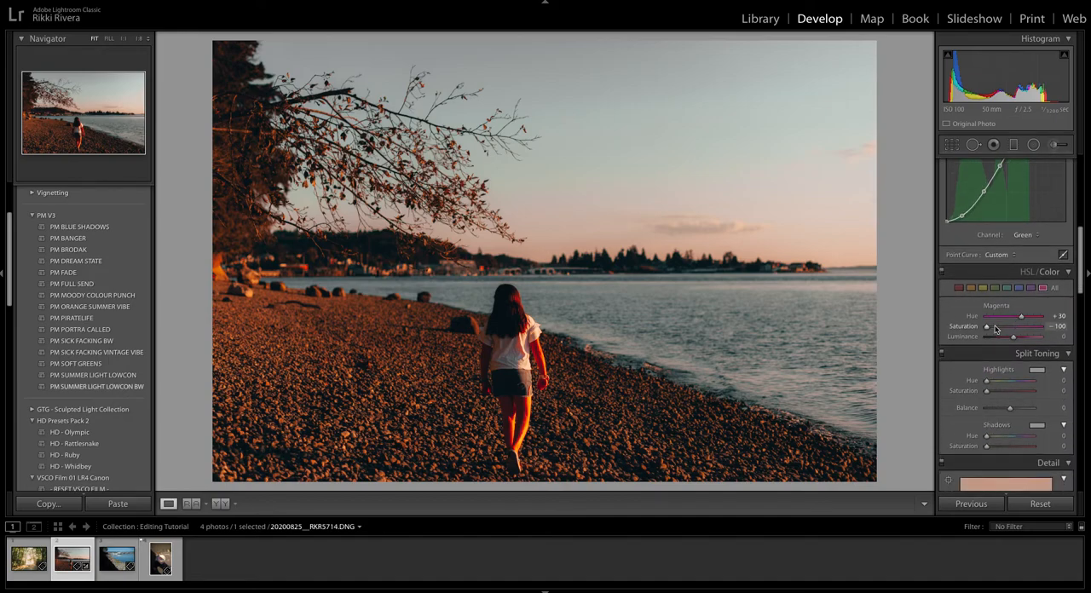
left_click_drag(1007, 327, 1011, 328)
left_click(970, 288)
left_click(958, 288)
left_click_drag(1002, 317, 1013, 318)
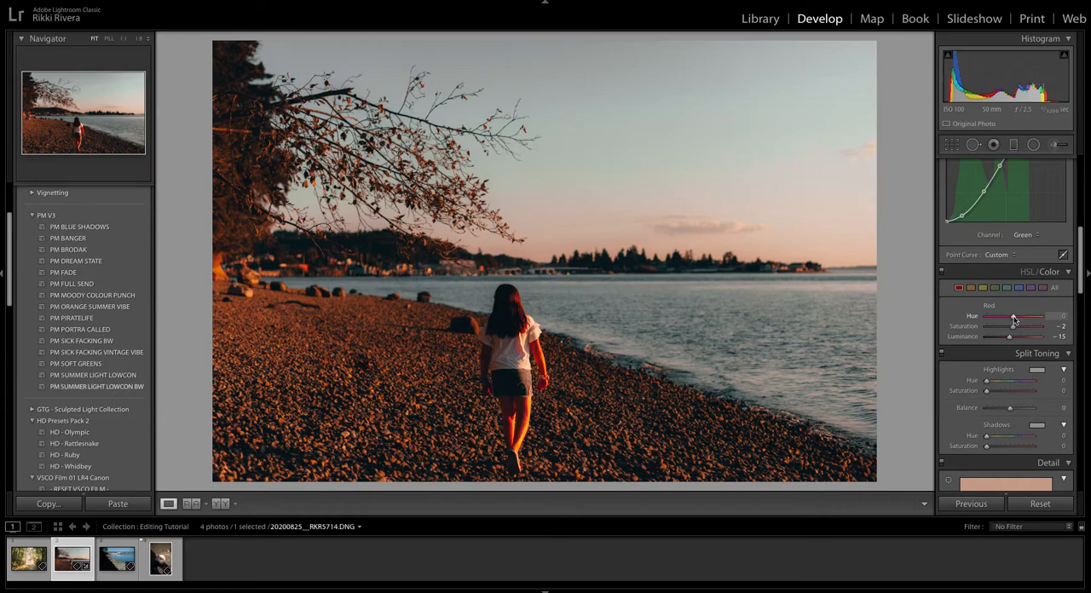
Set the green saturation to −11 and fine-tune orange to about −2 hue and −3 saturation in HSL/Color.
left_click(994, 288)
left_click_drag(998, 327, 1011, 331)
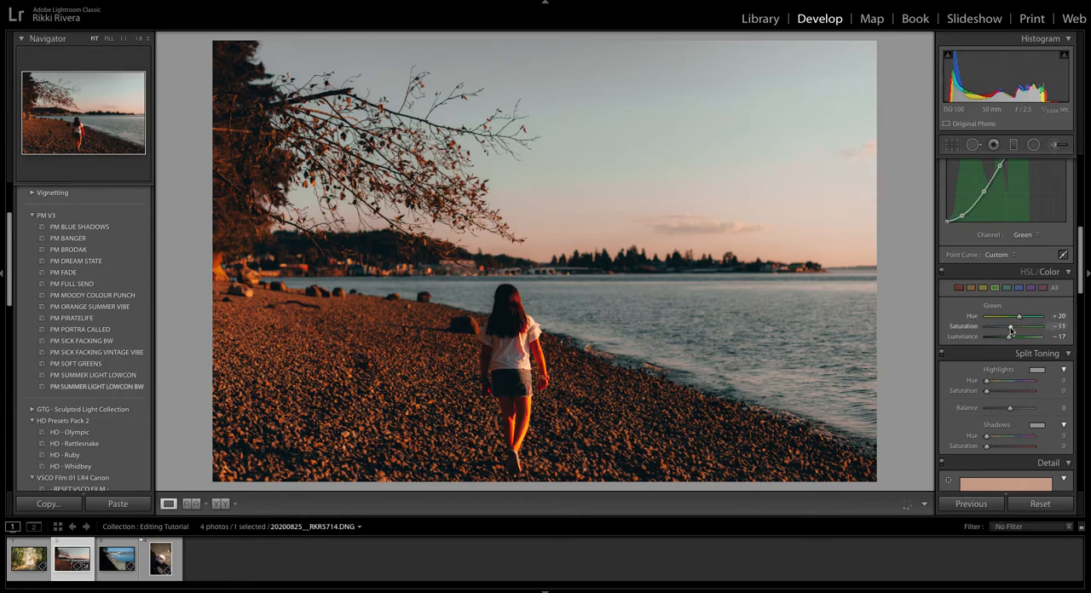
left_click(971, 288)
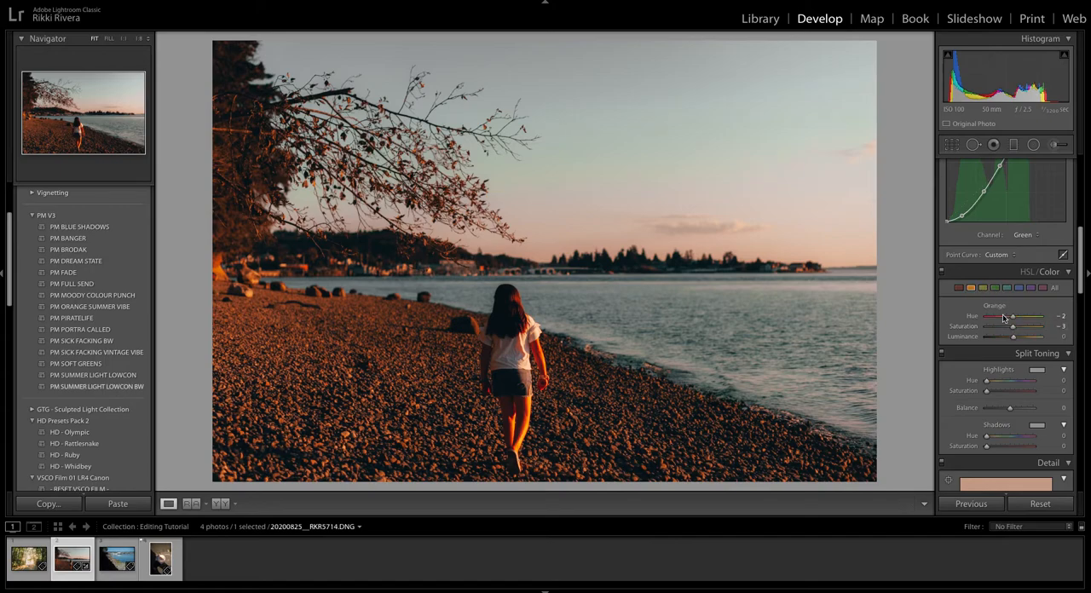
left_click_drag(1014, 328, 1010, 331)
Set the aqua hue to +10 and the blue saturation to −13 in HSL/Color.
left_click(995, 288)
left_click(1007, 288)
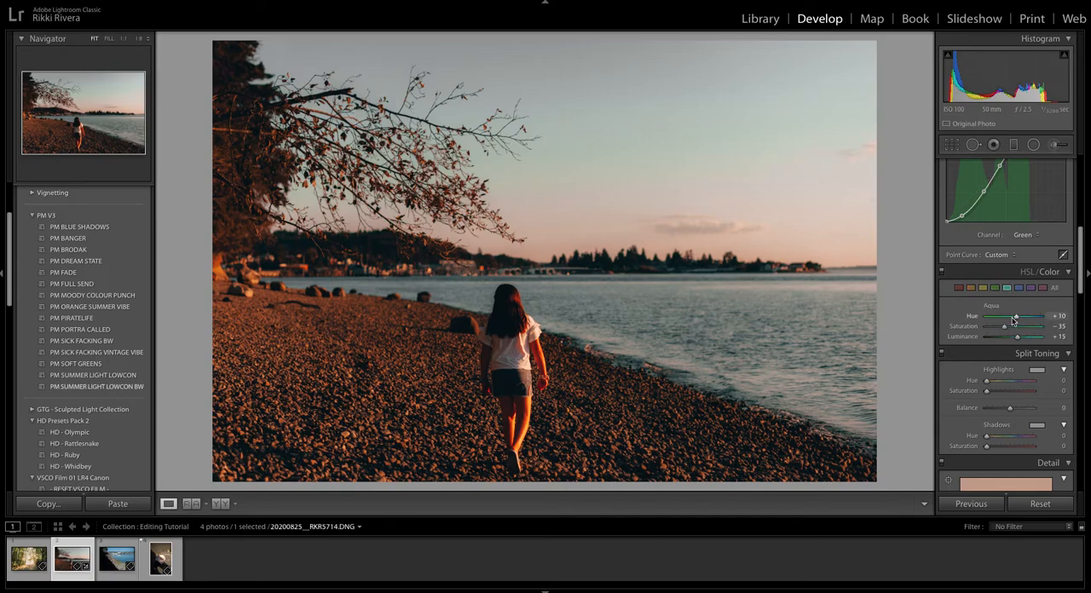
left_click(1018, 288)
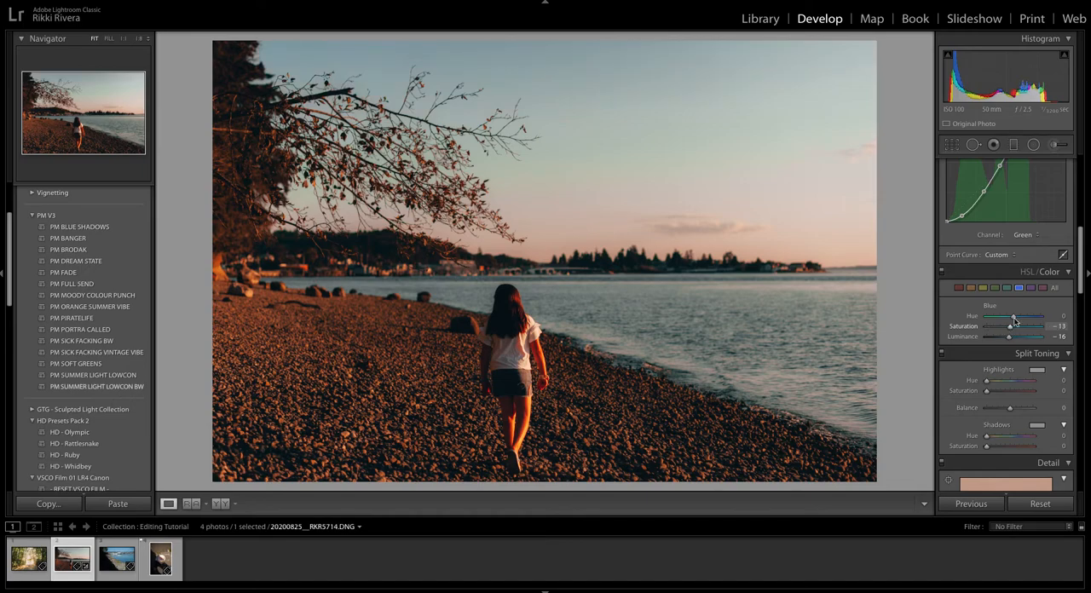
Set the magenta hue to −7 and saturation to −5 in HSL/Color.
left_click(1030, 288)
left_click(1042, 288)
left_click_drag(1023, 319, 1012, 321)
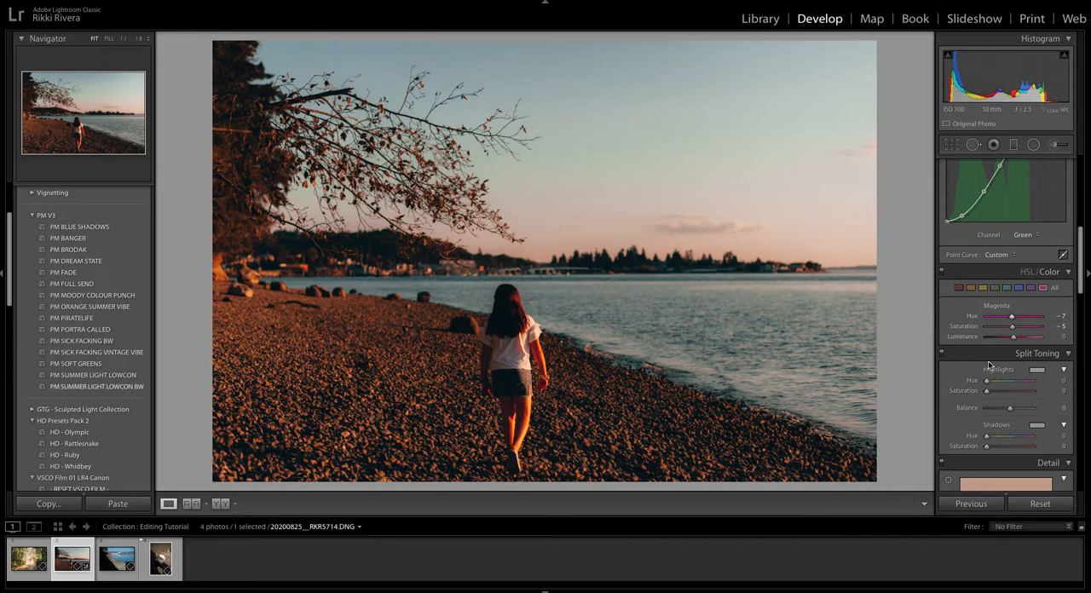
Split-tone the photo with highlights at hue 307, saturation 9, shadows at hue 57, saturation 6, and balance −15.
scroll(988, 362, "down", 1)
mouse_move(985, 359)
left_mouse_down()
mouse_move(1026, 360)
mouse_move(991, 368)
left_mouse_up()
left_click_drag(986, 414, 992, 425)
mouse_move(1010, 386)
left_mouse_down()
mouse_move(1029, 387)
mouse_move(990, 390)
mouse_move(1006, 388)
left_mouse_up()
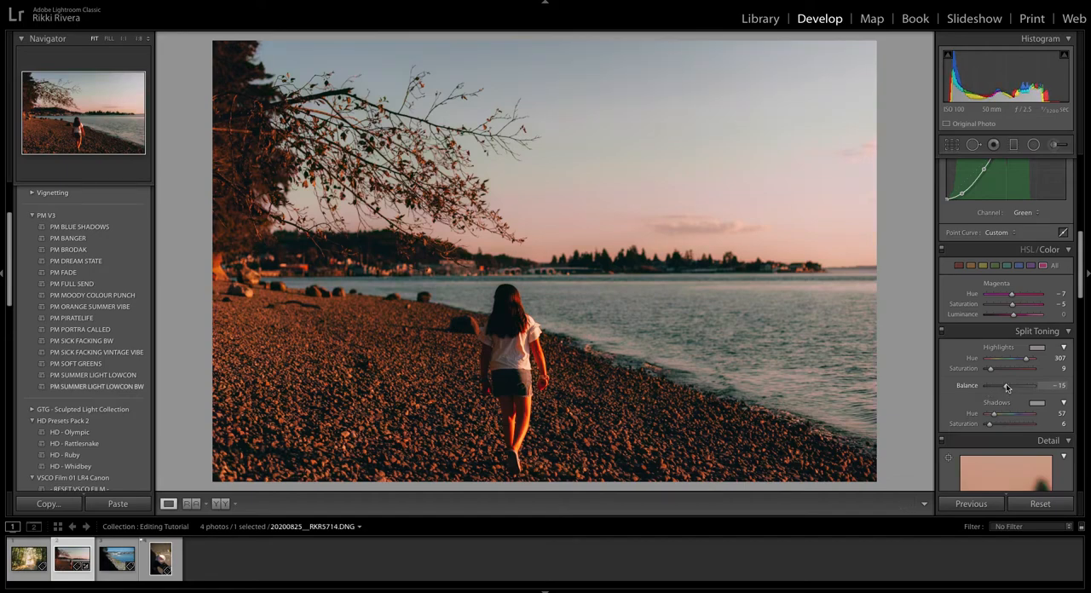
Look over the photo's Detail, Effects and Calibration settings and recheck the Tone Curve and Split Toning values.
scroll(1005, 384, "down", 5)
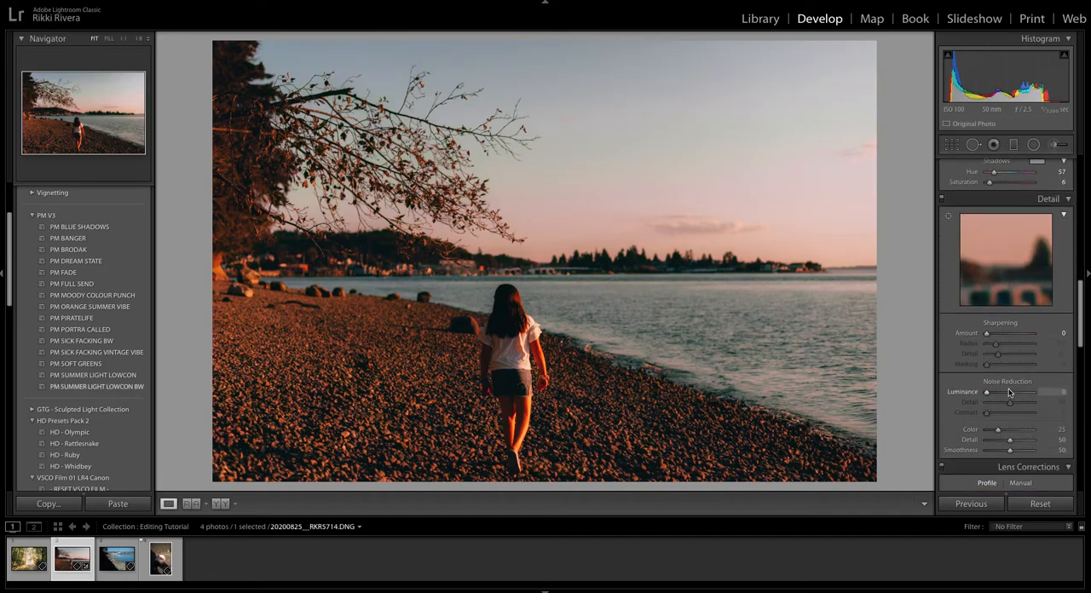
scroll(1008, 392, "down", 10)
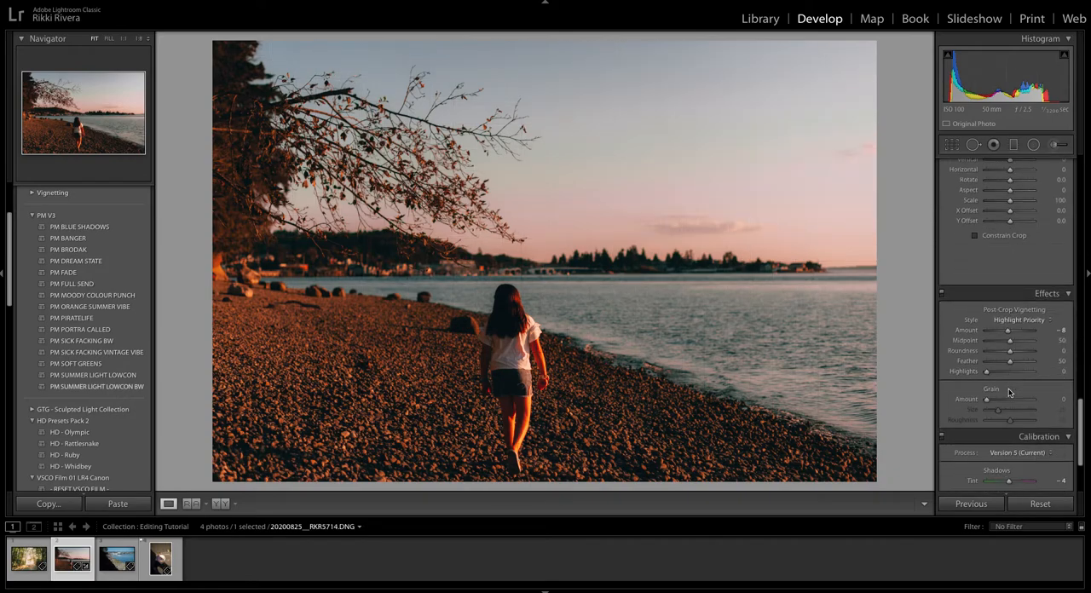
scroll(1008, 392, "down", 5)
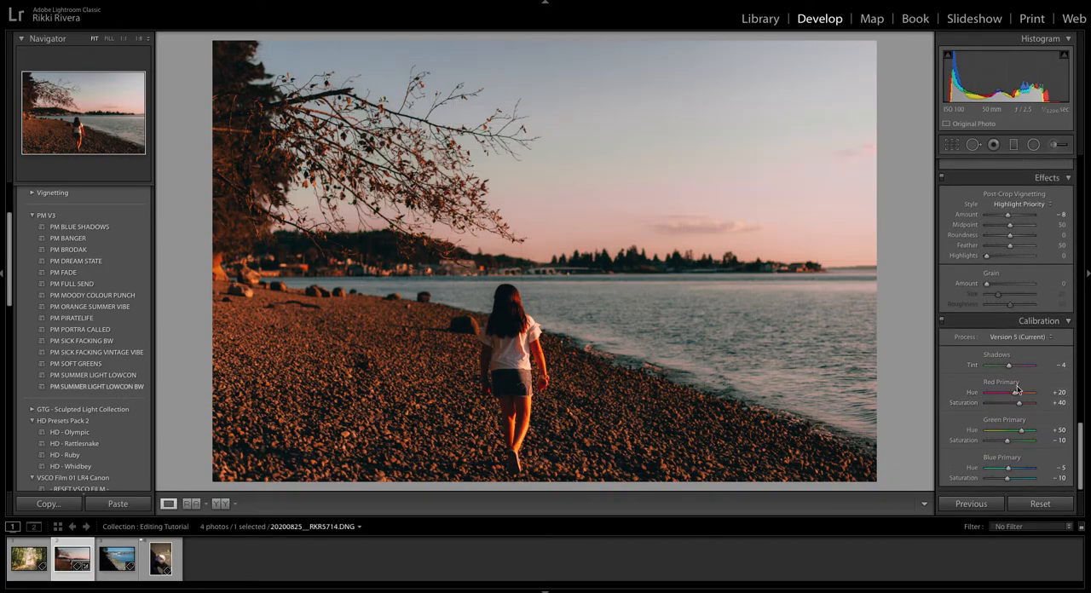
scroll(1016, 396, "up", 15)
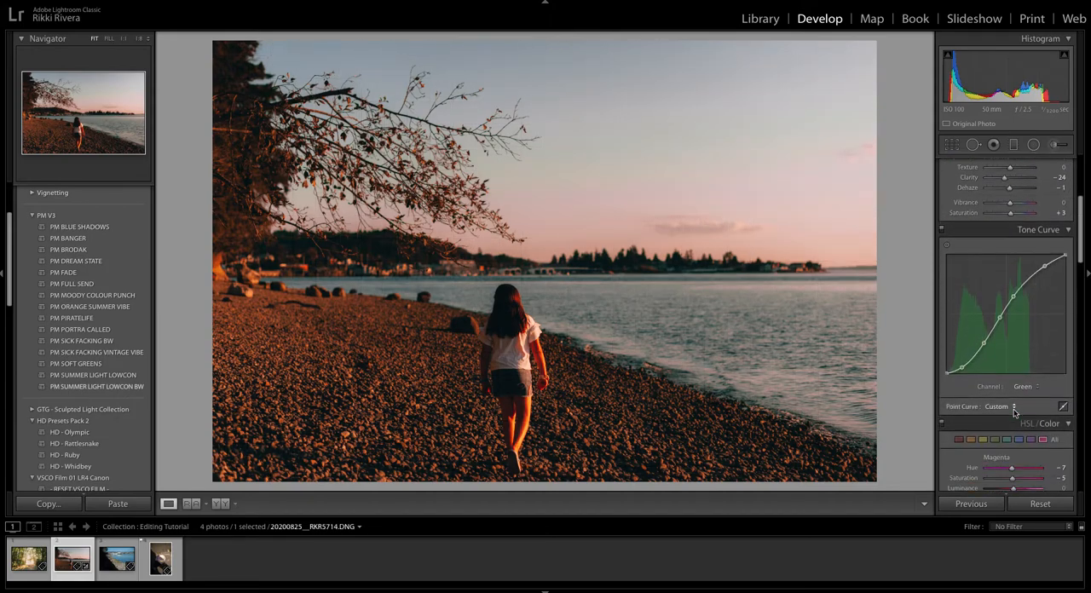
scroll(1014, 411, "down", 5)
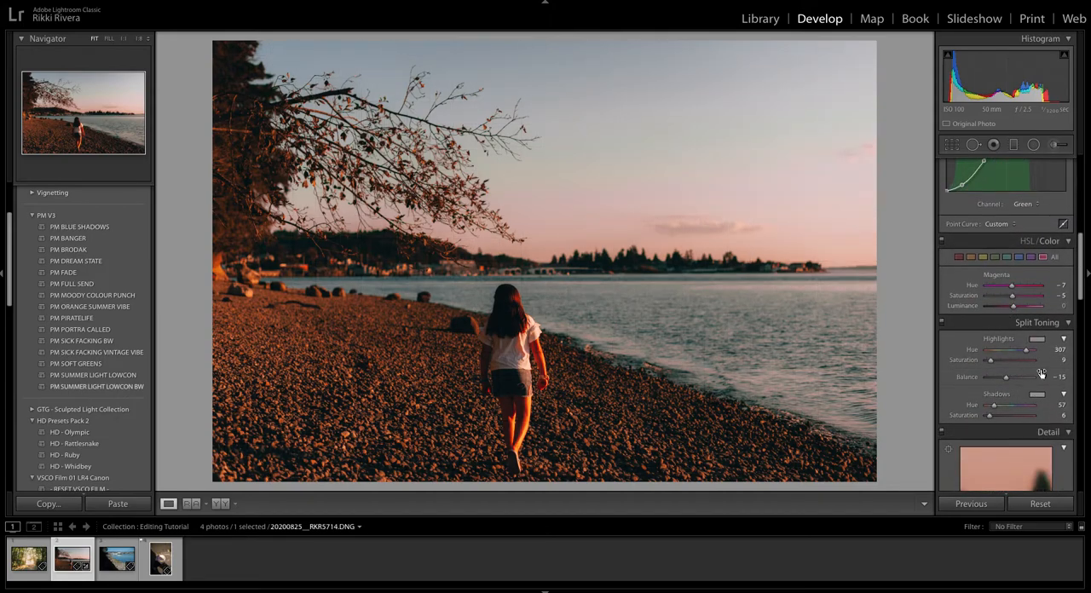
Remove the post-crop vignette by setting its amount to 0.
scroll(996, 335, "down", 3)
scroll(996, 335, "down", 8)
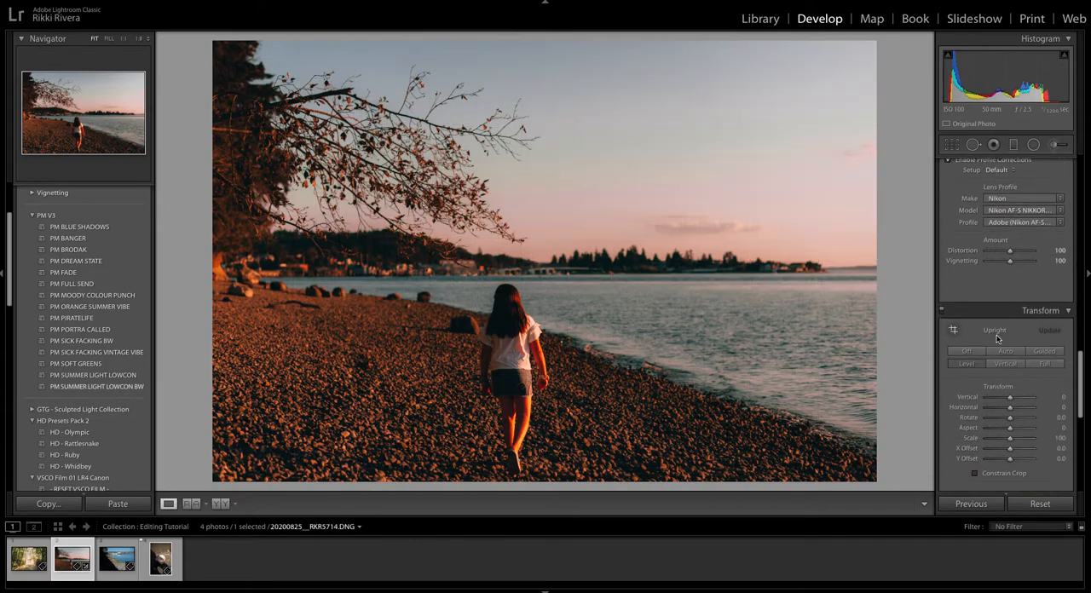
scroll(996, 338, "down", 4)
scroll(998, 338, "down", 5)
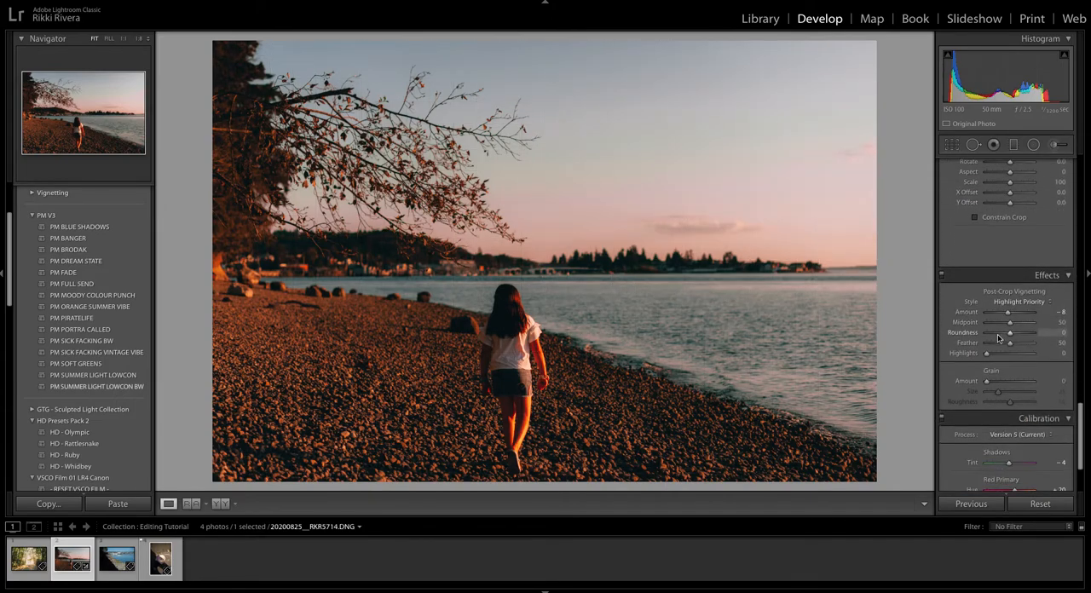
left_click(1056, 269)
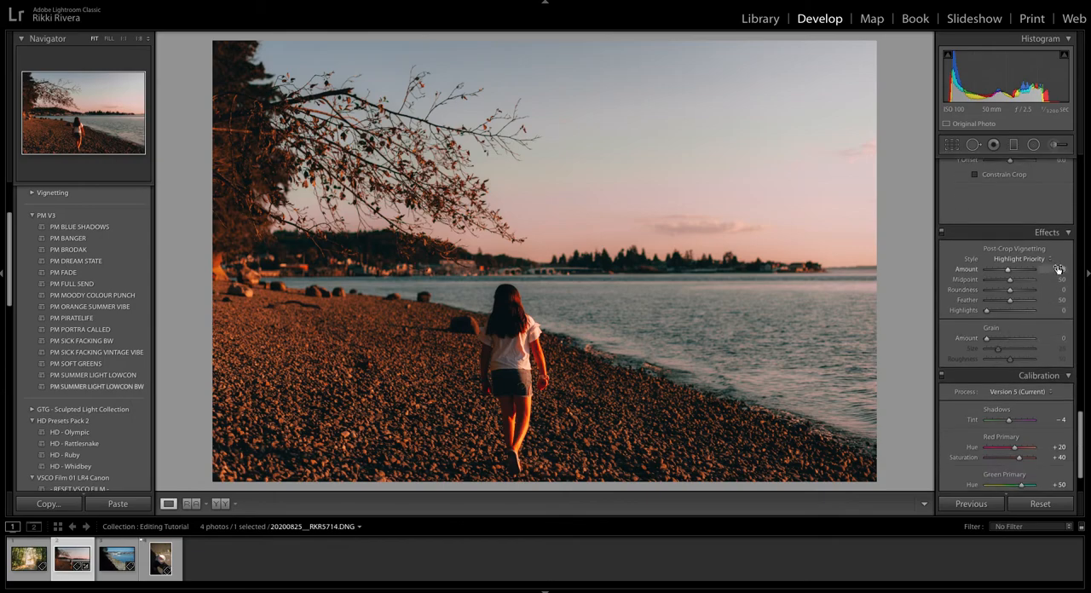
type("0")
key("Return")
Compare the beach photo with the Calibration adjustments switched off and back on.
scroll(984, 362, "down", 1)
scroll(984, 362, "down", 1)
left_click(942, 322)
left_click(941, 321)
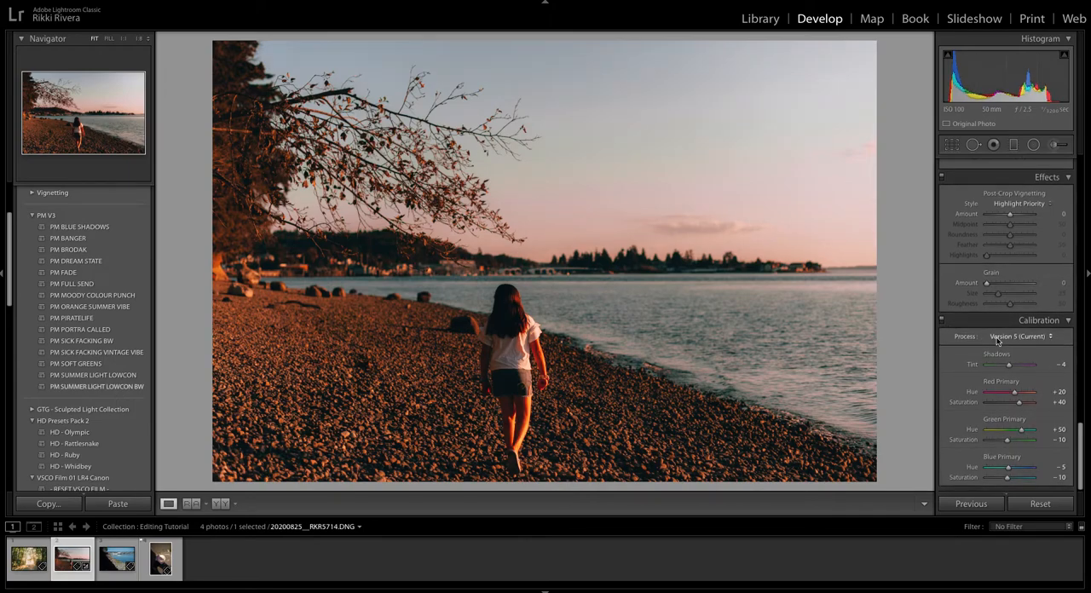
left_click(942, 322)
left_click(942, 322)
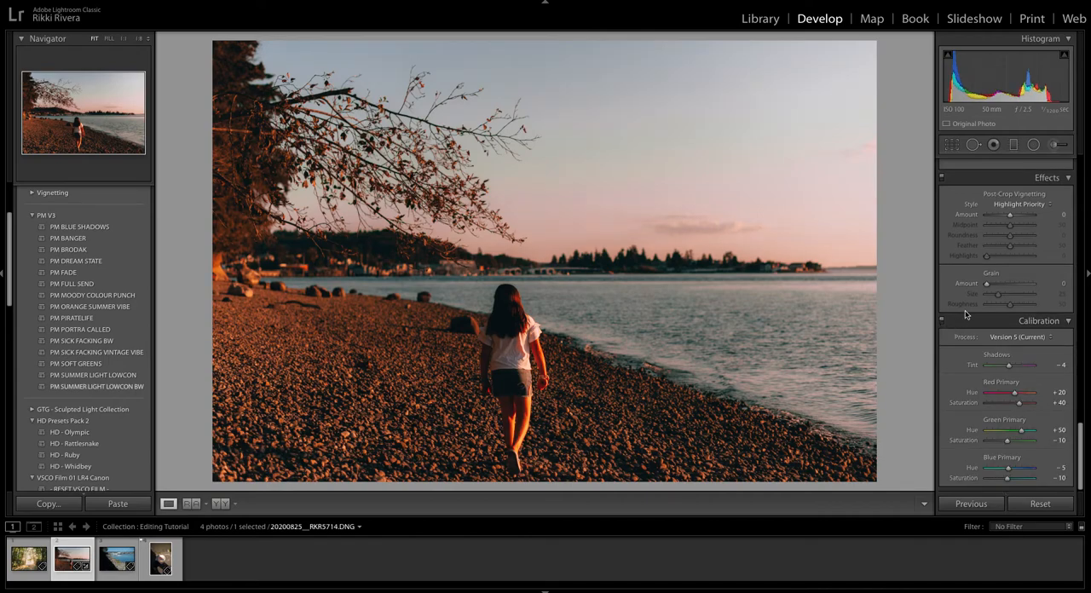
Compare the refined photo with the Tone Curve switched off and back on.
scroll(966, 315, "up", 15)
scroll(966, 315, "down", 5)
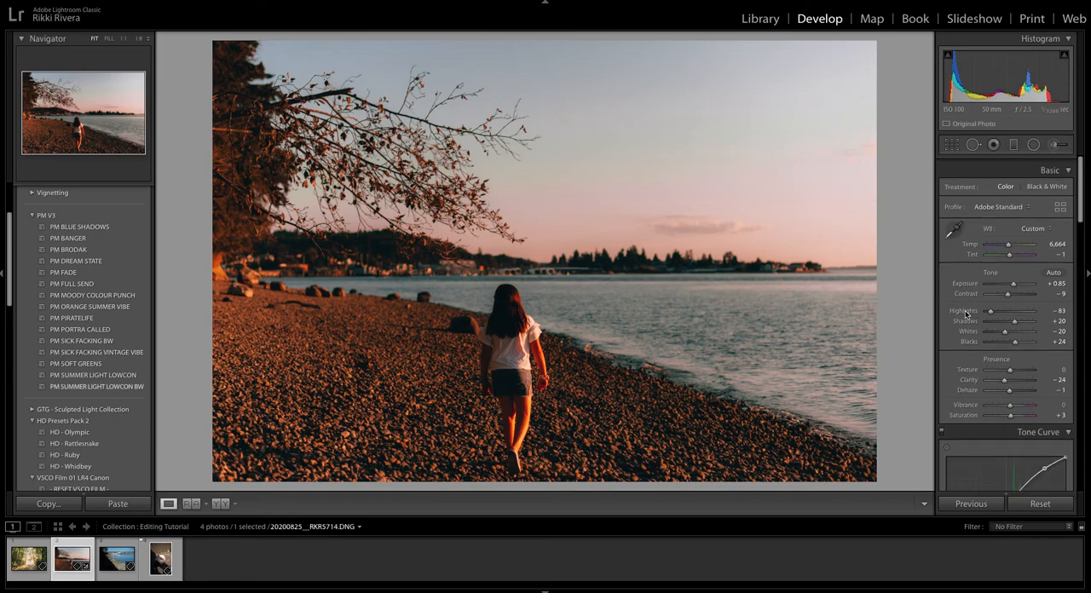
left_click(941, 169)
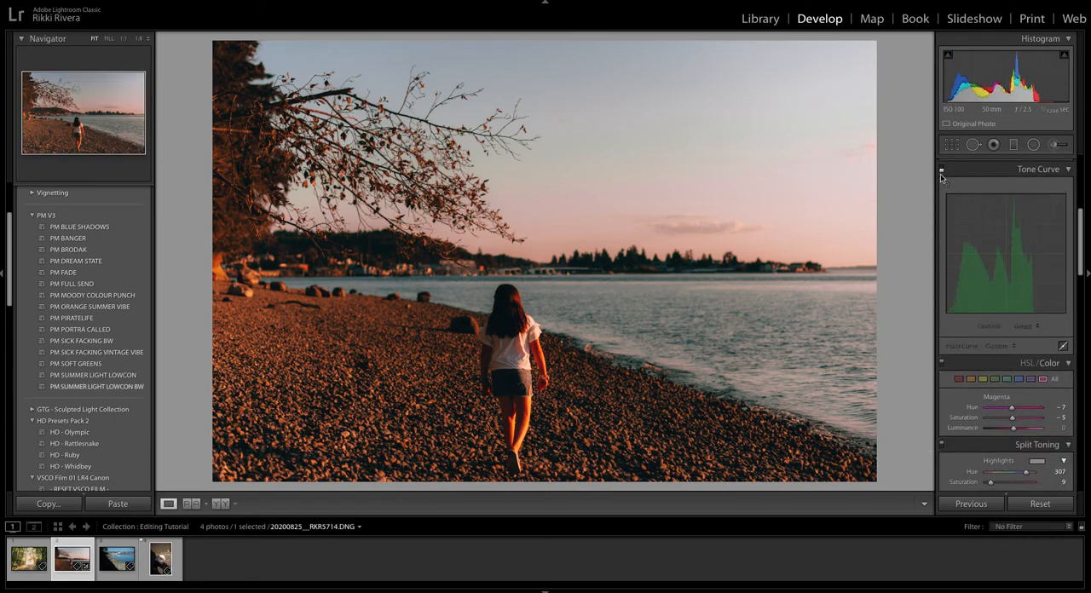
scroll(968, 213, "up", 1)
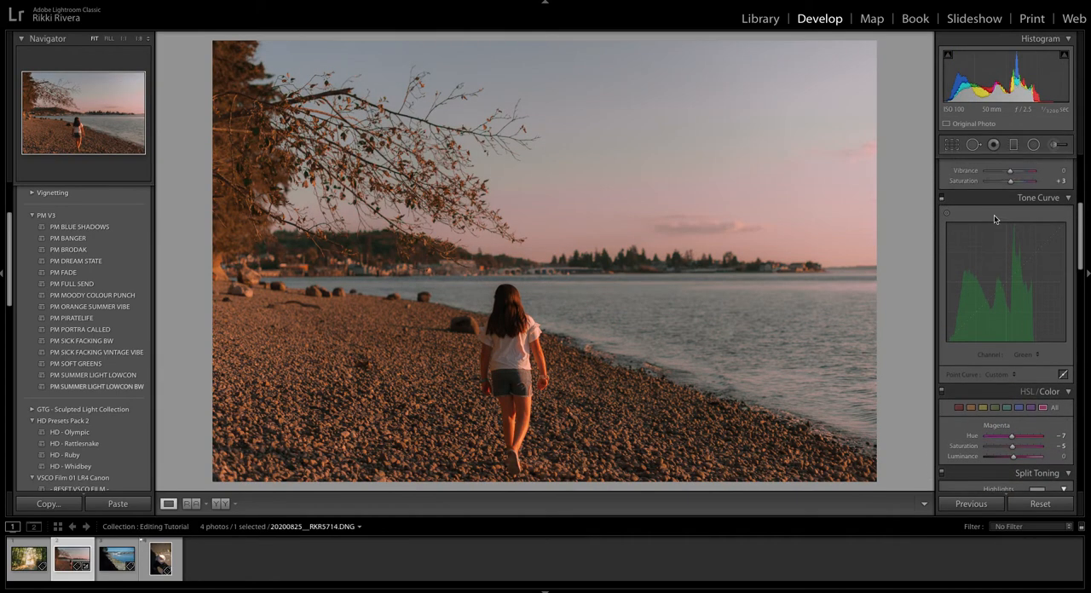
left_click(941, 199)
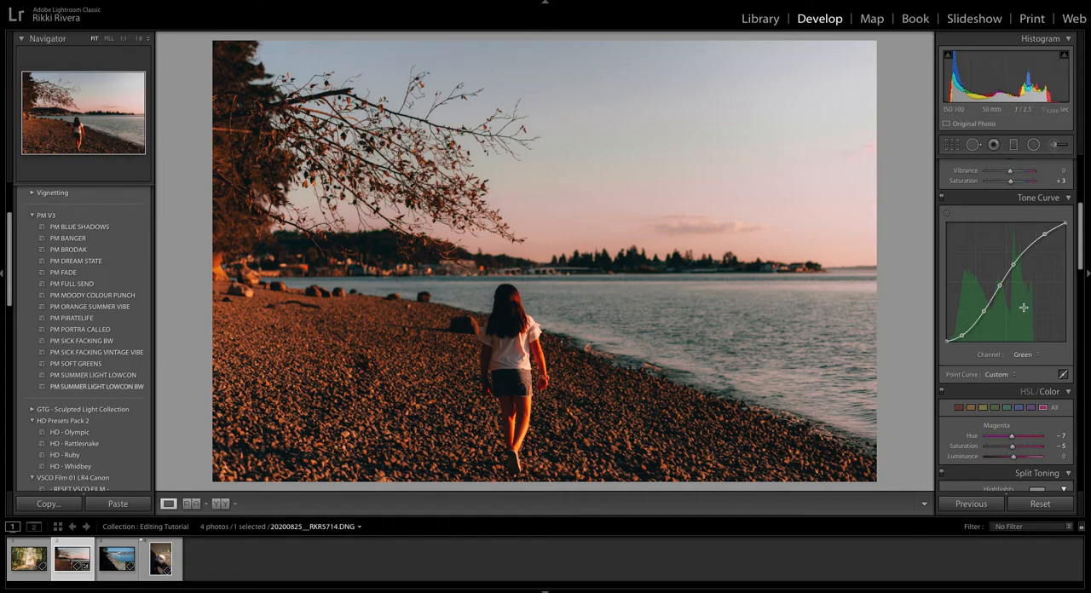
Reshape the Red channel's tone curve, moving the upper point to 74.5 / 79.6 % and slightly raising the midtone and shadow points.
left_click_drag(963, 335, 963, 335)
left_click(1023, 354)
left_click(1020, 345)
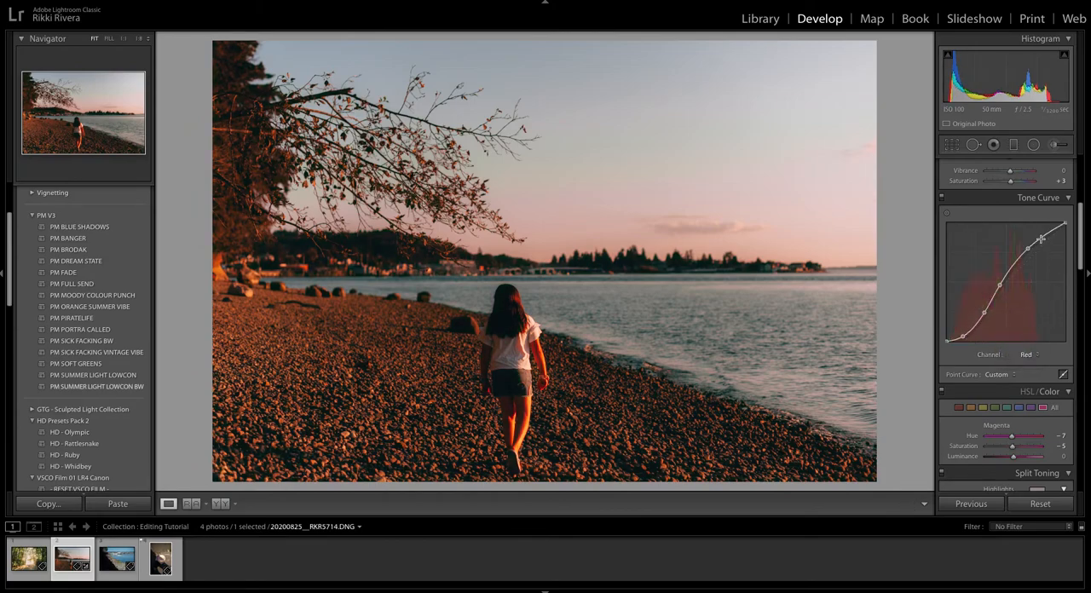
left_click_drag(1026, 252, 1034, 246)
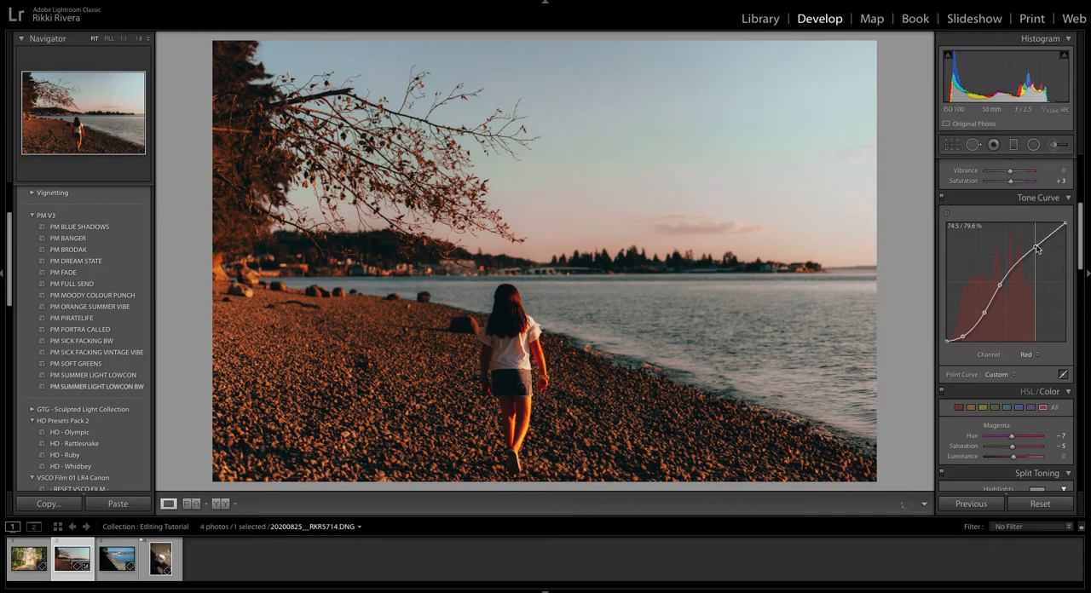
left_click_drag(1000, 287, 961, 337)
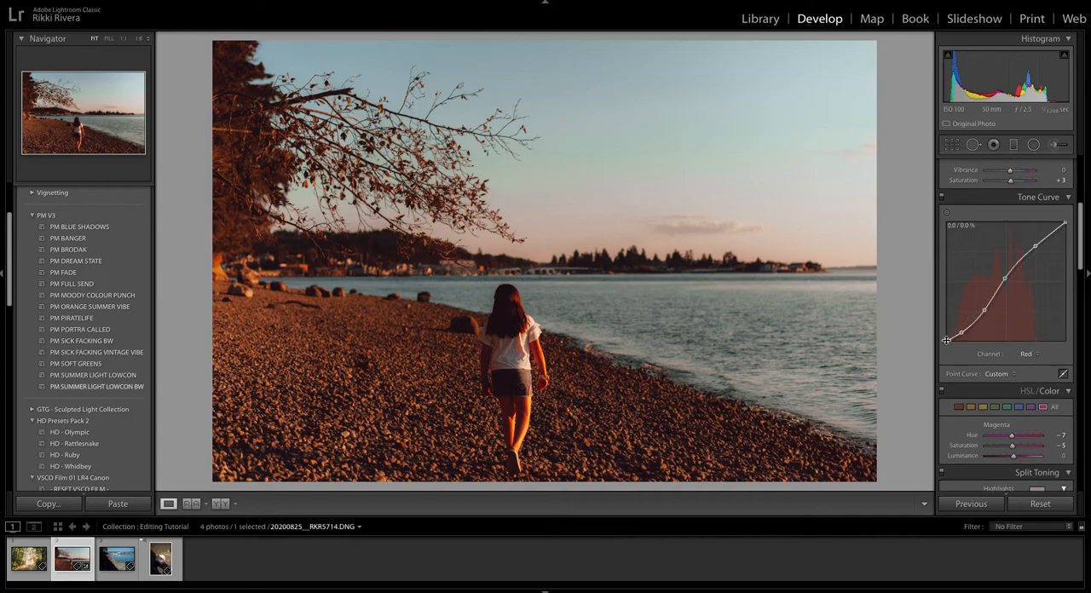
Reshape the Green channel's tone curve, adjusting its points from the highlights down to the shadows.
left_click(1025, 354)
left_click(1025, 363)
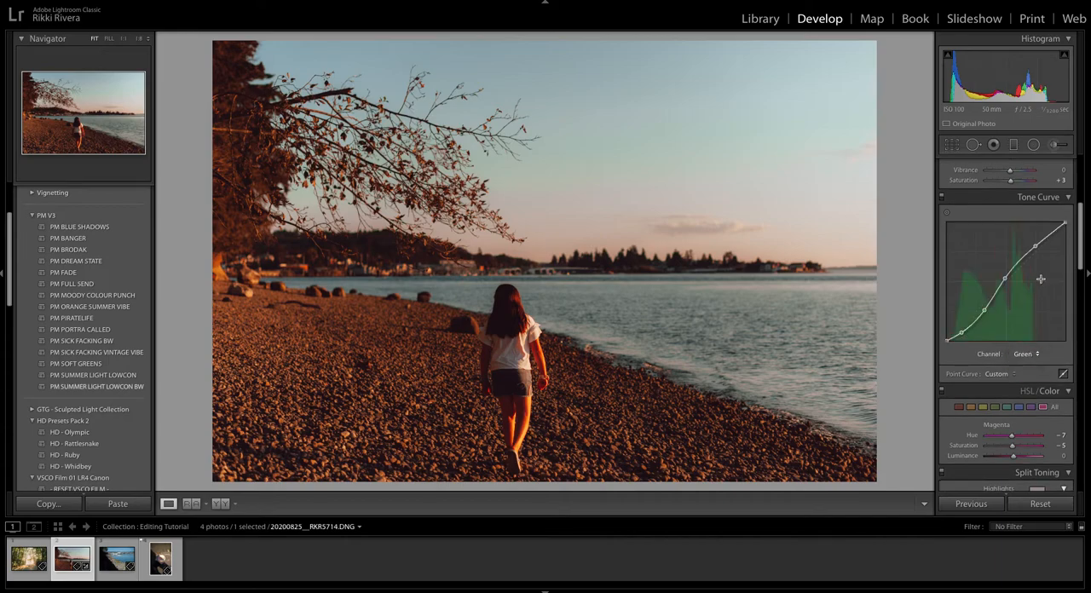
left_click_drag(1042, 235, 962, 330)
Reshape the Blue channel's tone curve, adjusting the highlight and midtone points and moving the shadow point to about 15.3 / 9.0 %.
left_click(1023, 353)
left_click(1023, 365)
left_click_drag(1028, 251, 1033, 250)
left_click_drag(1000, 286, 960, 331)
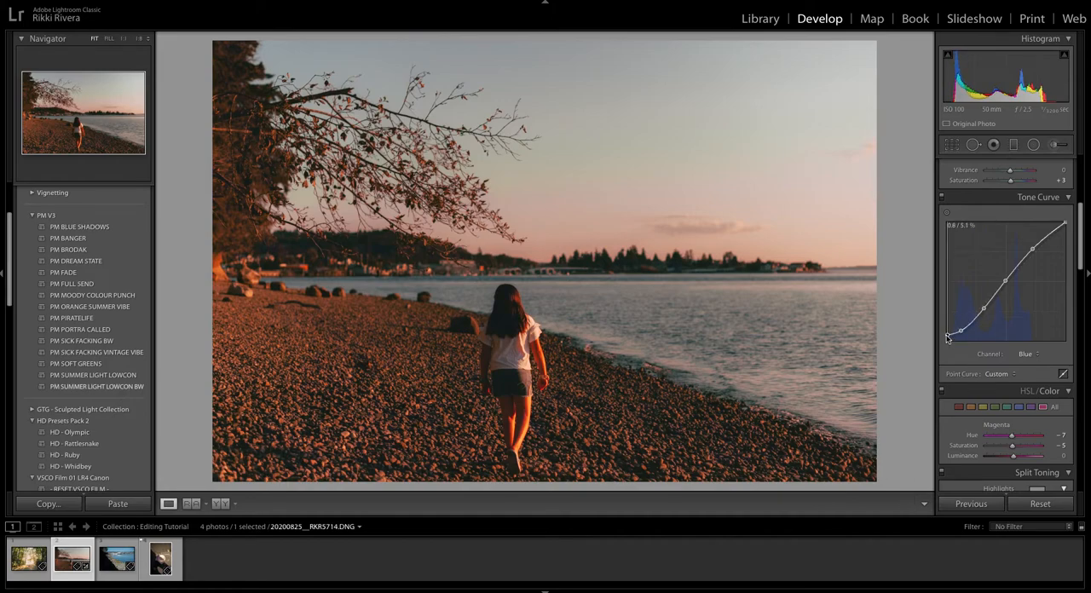
left_click_drag(963, 332, 964, 332)
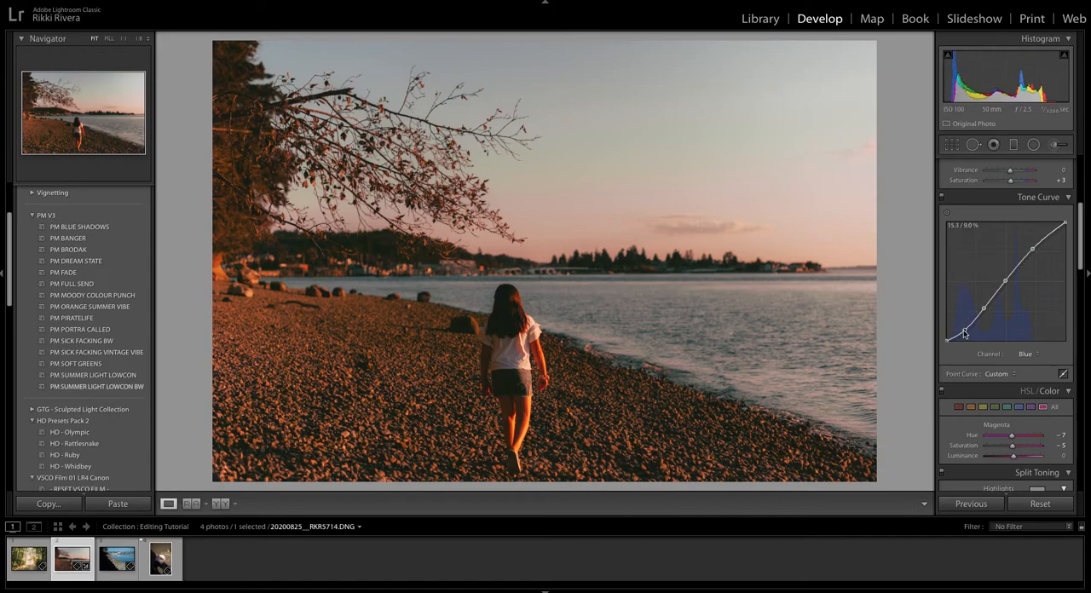
Set Exposure to +1.10, Highlights to −100 and Temp to 5,469, checking the beach photo against its original.
scroll(971, 319, "up", 5)
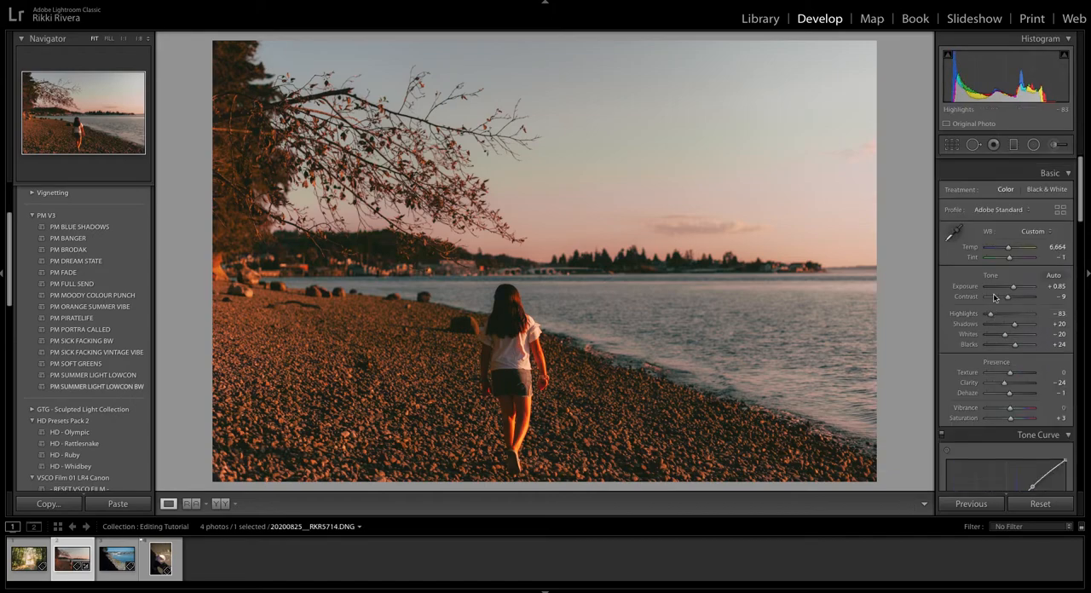
left_click_drag(1016, 278, 986, 307)
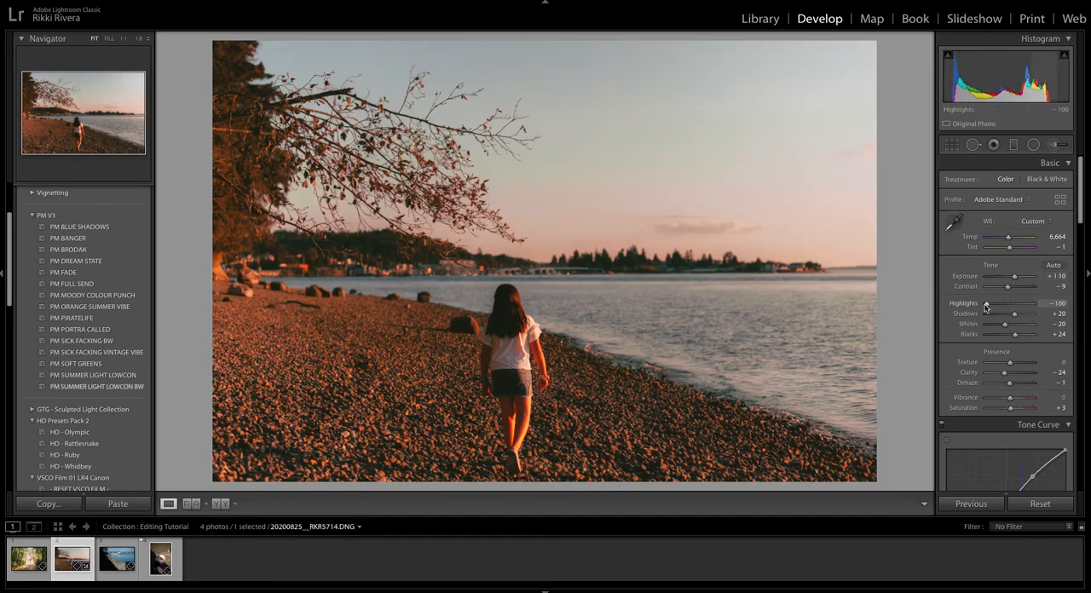
key("backslash")
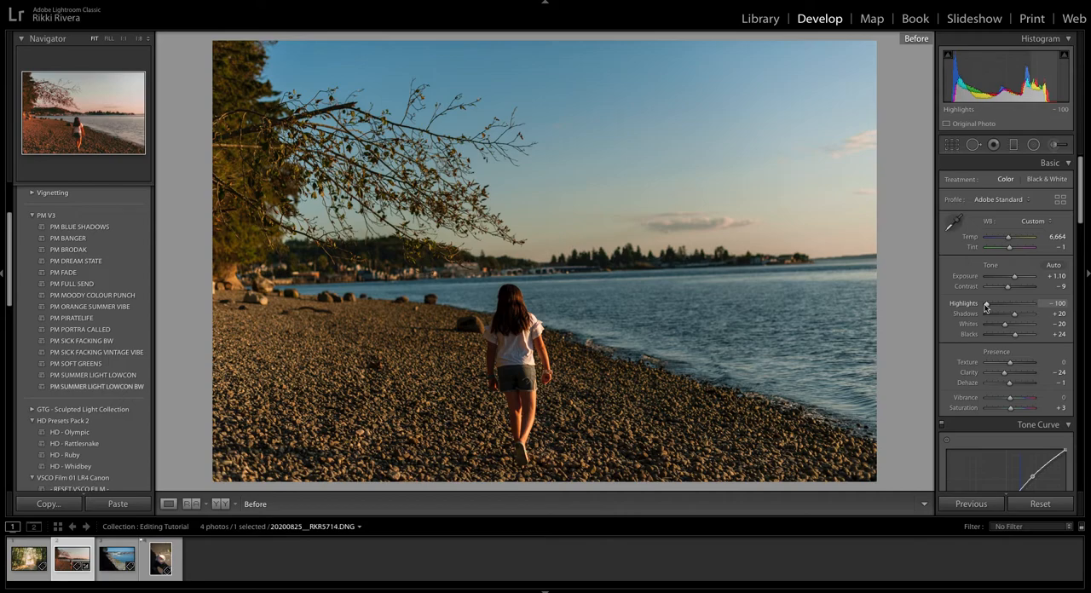
key("backslash")
left_click_drag(1008, 237, 1007, 240)
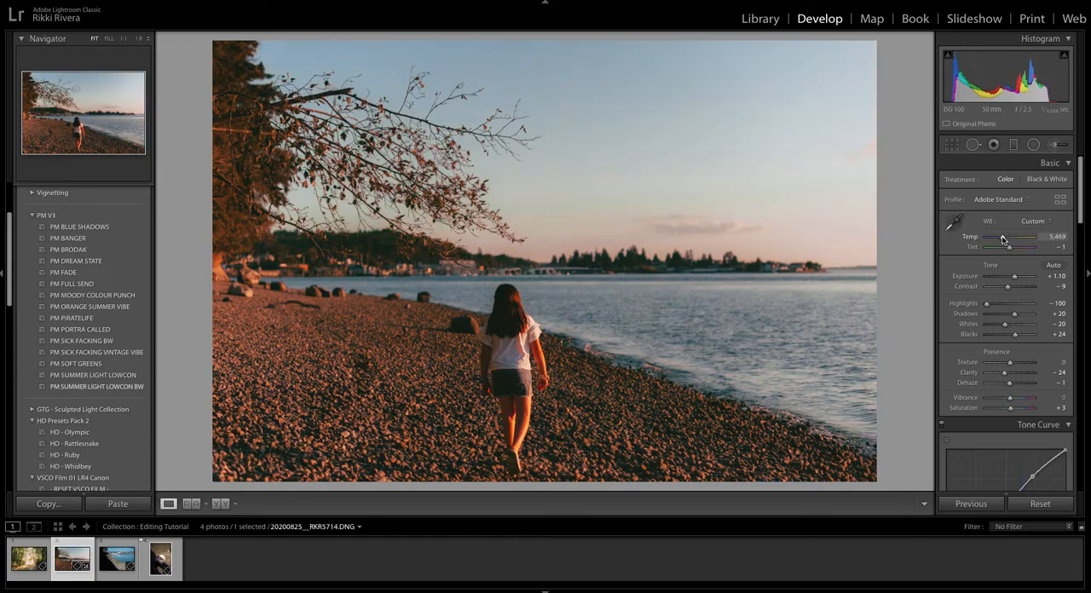
Show the RGB point curve for editing and lower its black point to reduce the faded blacks.
scroll(1023, 341, "down", 4)
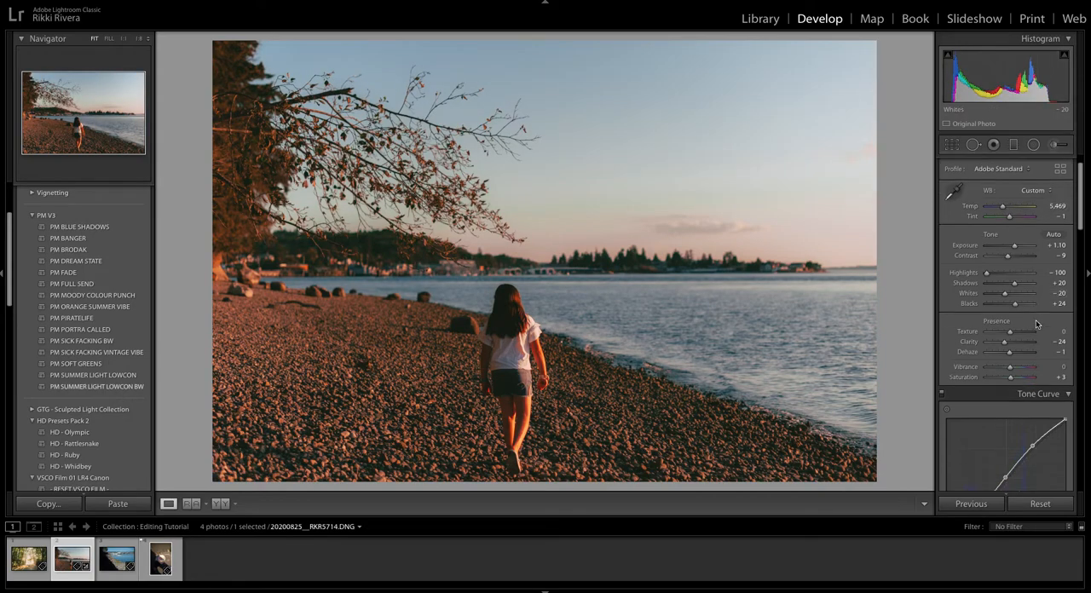
scroll(1039, 436, "down", 3)
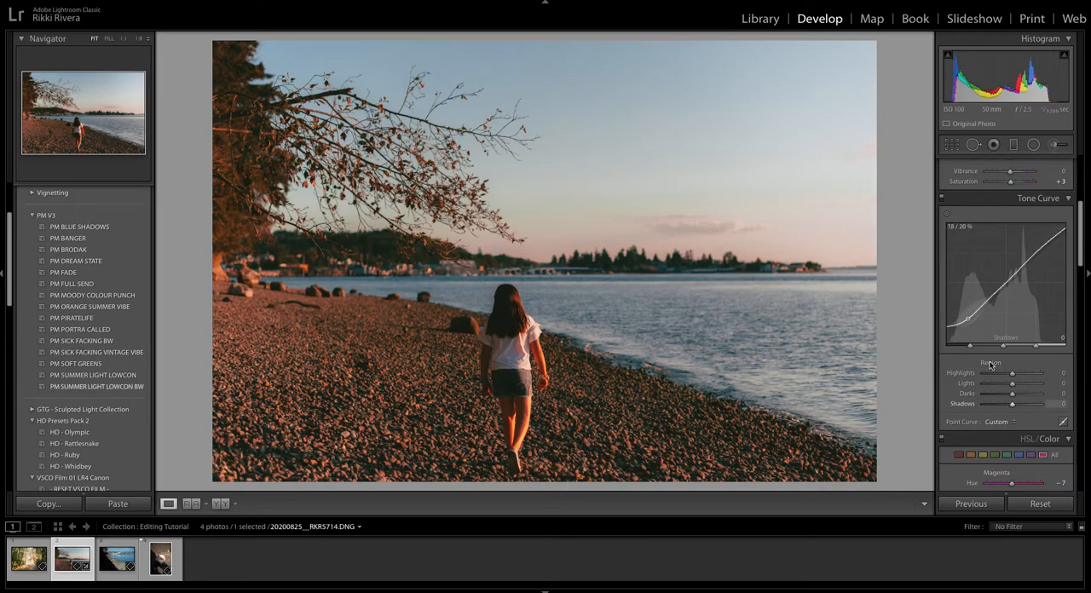
left_click(1063, 423)
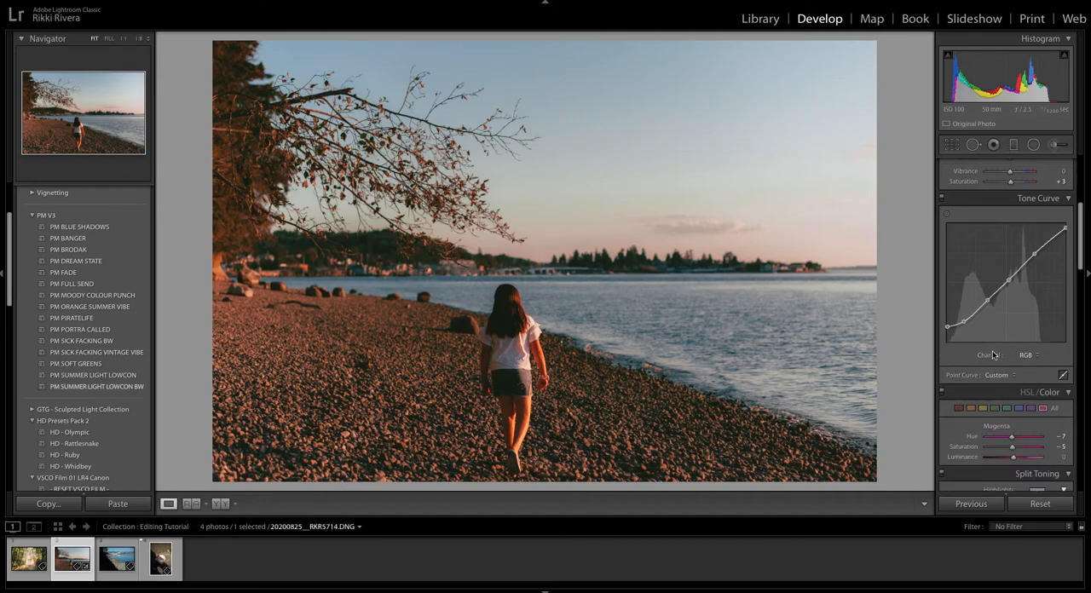
left_click_drag(946, 326, 945, 337)
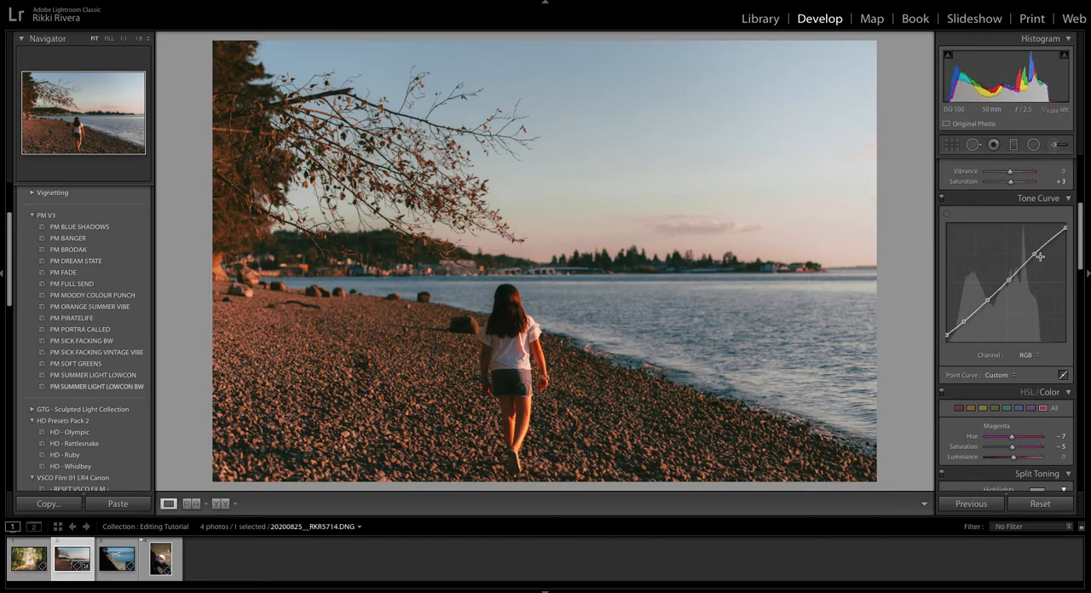
Try raising the RGB curve's highlight point and shifting its shadow point.
left_click_drag(1035, 255, 1034, 245)
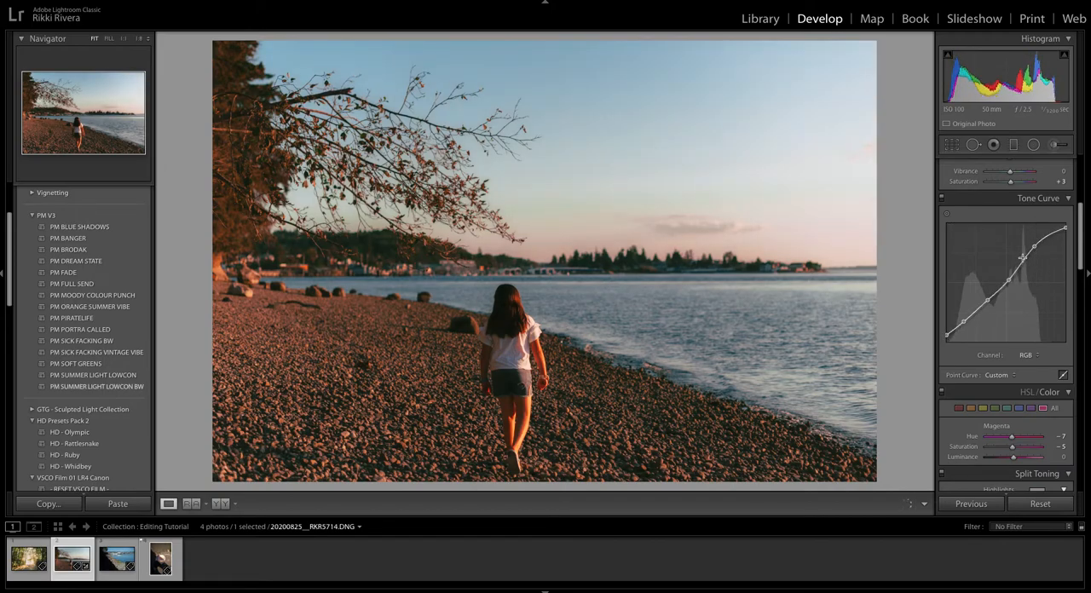
left_click_drag(966, 320, 968, 319)
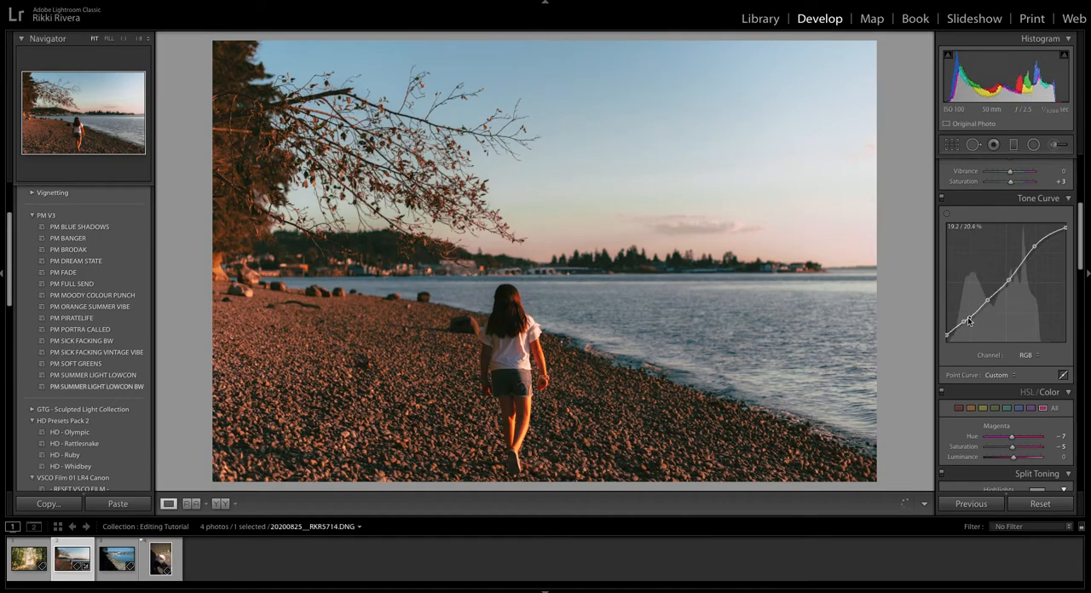
key("ctrl+z")
key("ctrl+z")
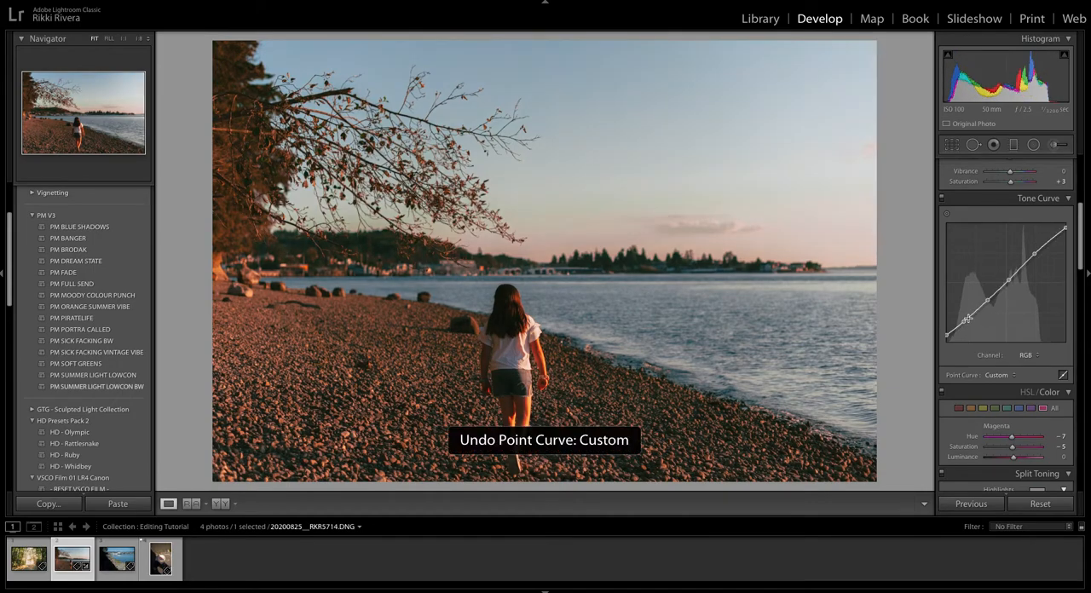
Reshape the RGB curve by raising the highlight point, shifting the shadow point, lifting the black point slightly and nudging the midtone point.
left_click_drag(968, 322, 969, 324)
left_click_drag(1035, 254, 1035, 247)
left_click_drag(969, 324, 986, 299)
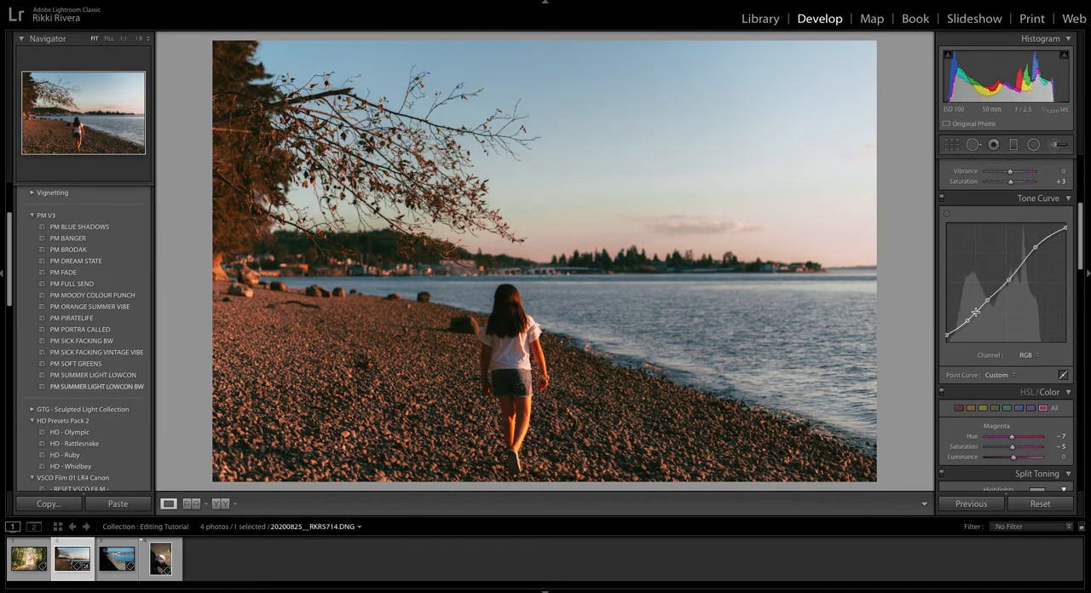
left_click_drag(945, 338, 951, 330)
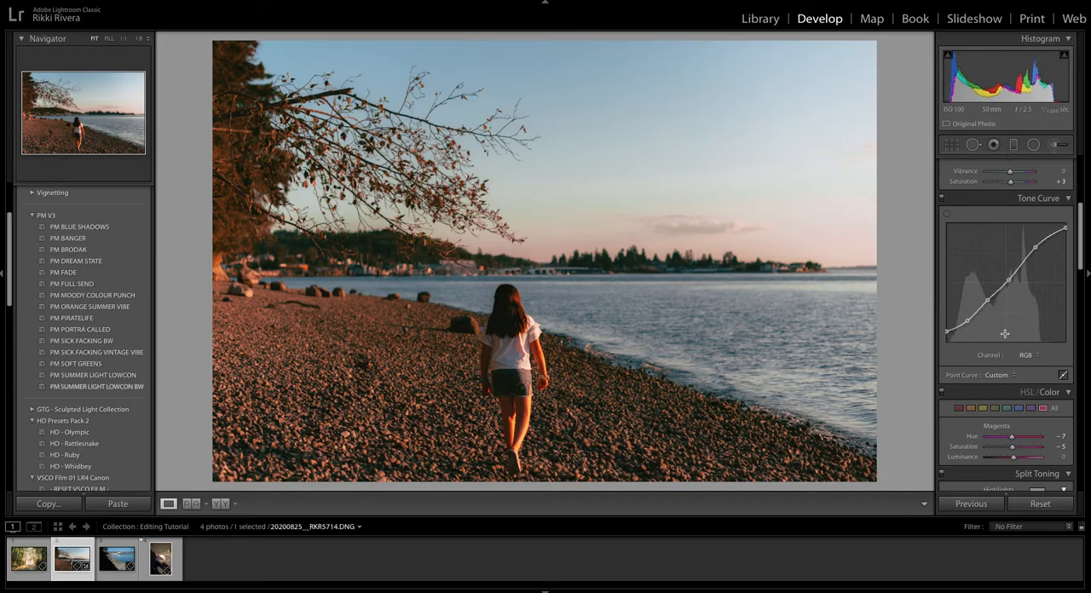
mouse_move(1008, 281)
left_mouse_down()
mouse_move(1007, 271)
mouse_move(1007, 282)
left_mouse_up()
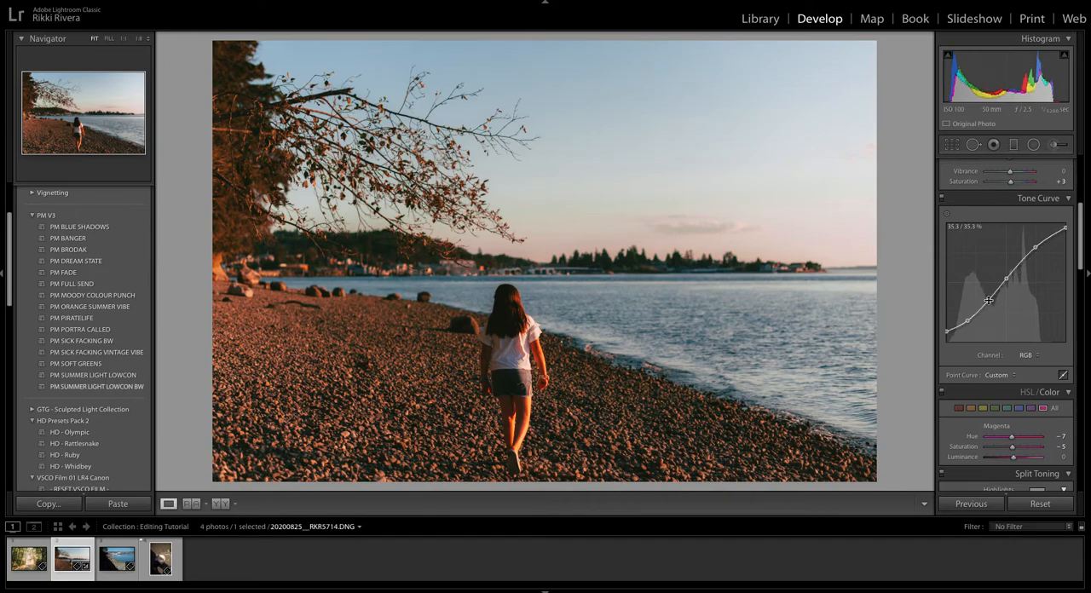
Delete the RGB curve's control point at 35.3 / 35.3 %, and raise the midtone point slightly and the shadow point to about 18.8 / 22.0 %.
key("Delete")
key("ctrl+z")
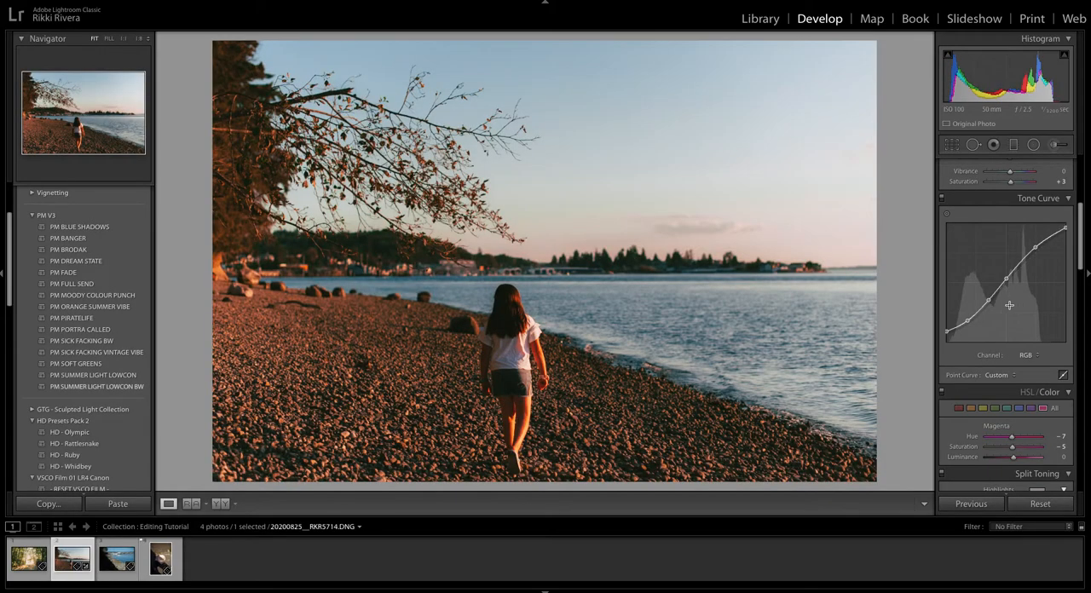
right_click(987, 301)
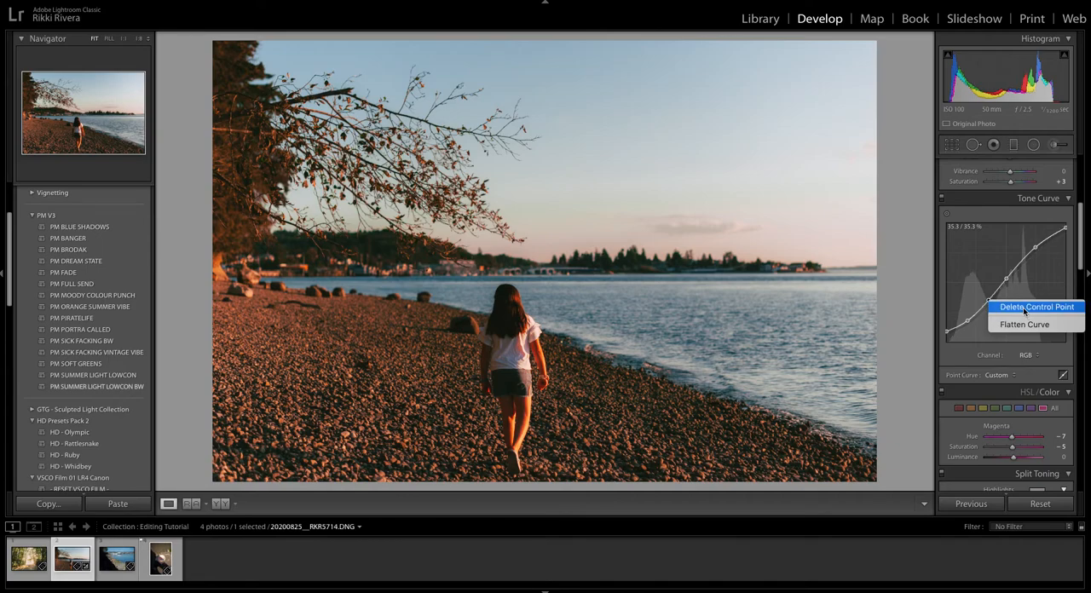
left_click(1024, 308)
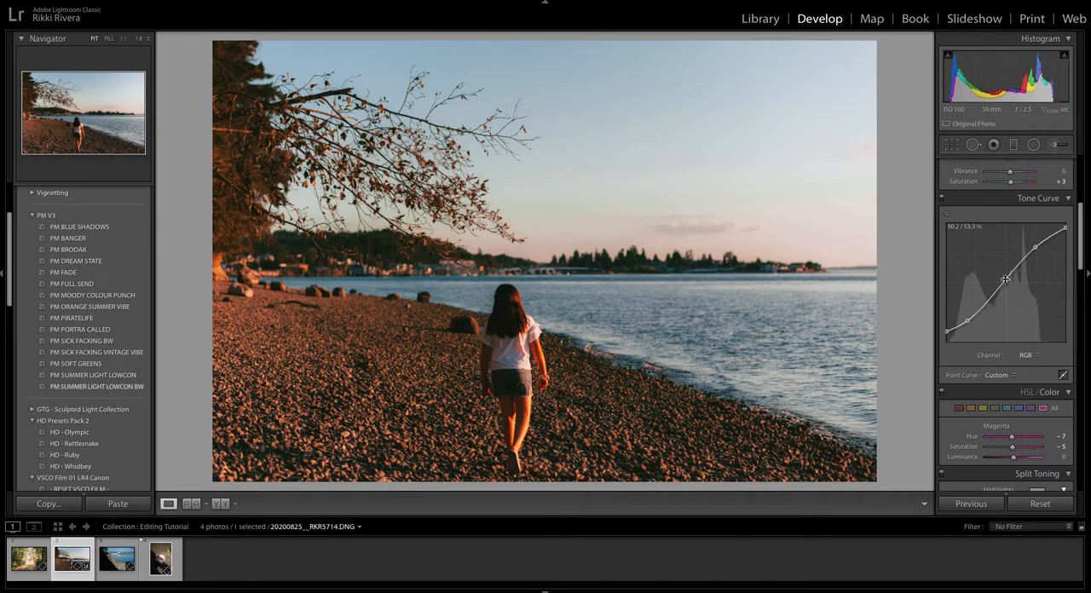
mouse_move(1005, 279)
left_mouse_down()
mouse_move(994, 296)
mouse_move(1004, 277)
left_mouse_up()
left_click_drag(967, 320, 969, 318)
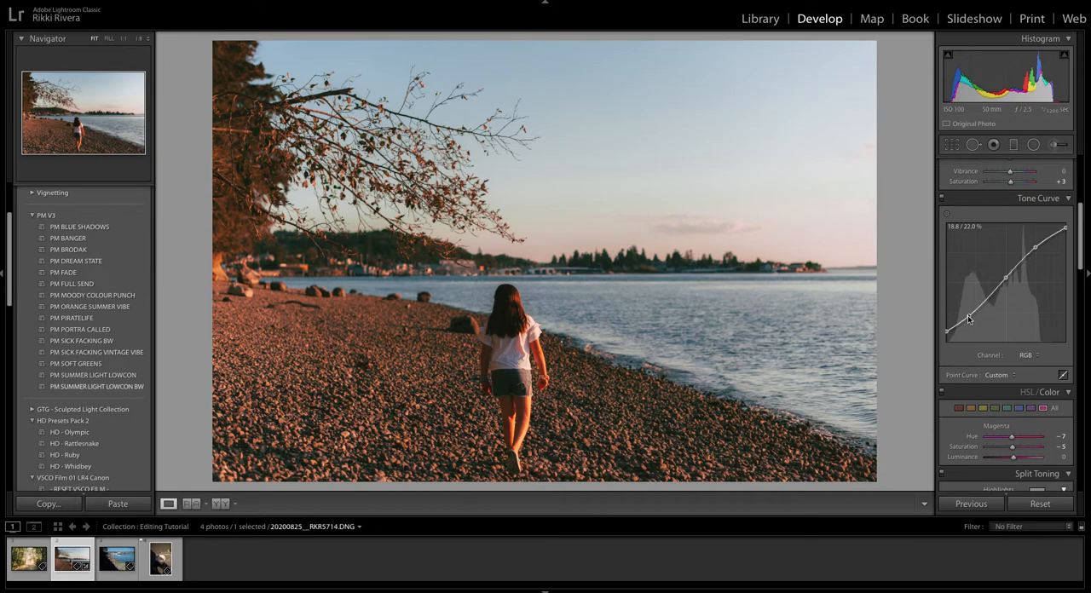
Switch to the harbour photo 20200826__RKR5931.DNG and apply automatic tone adjustments.
key("Right")
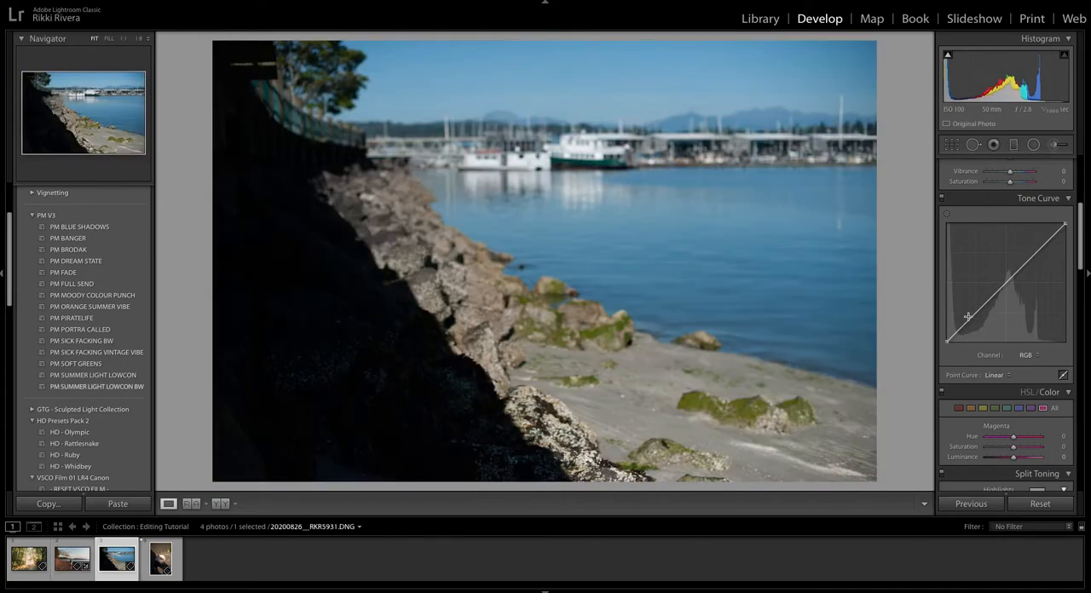
scroll(1025, 258, "up", 5)
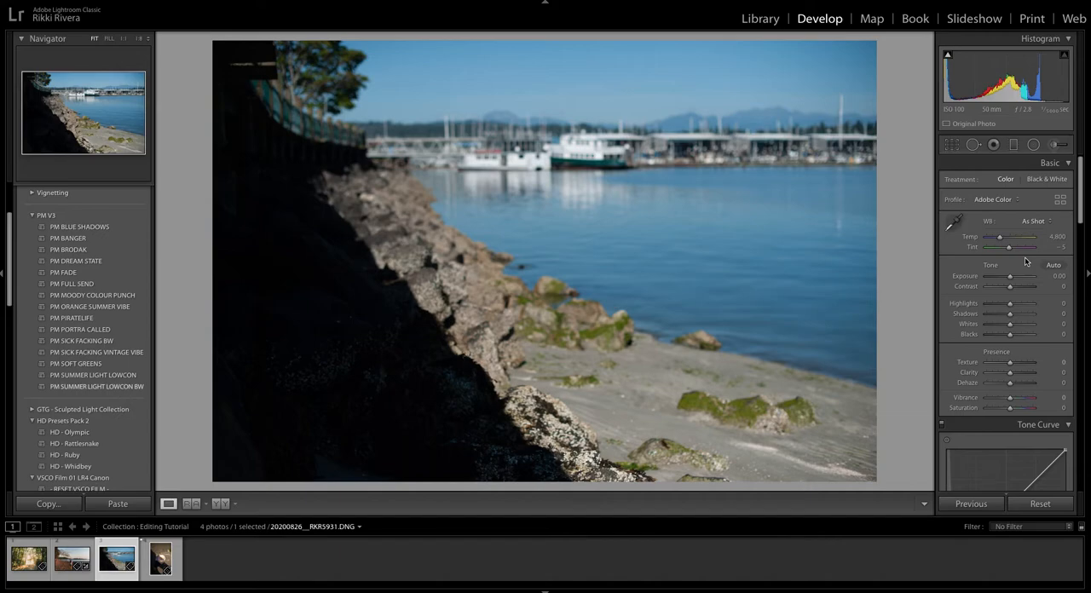
left_click(1053, 265)
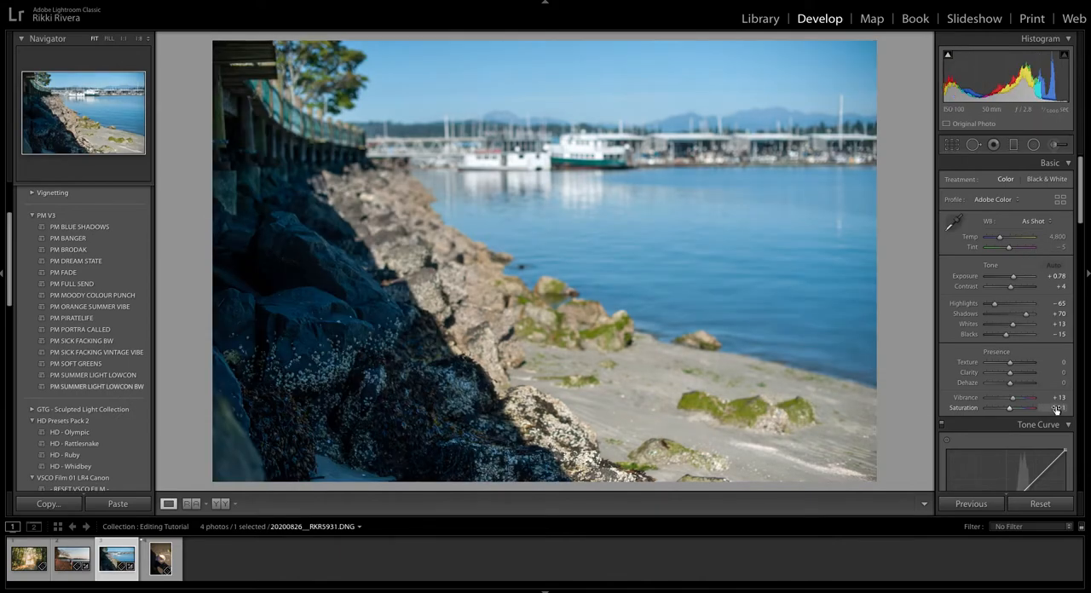
Set the harbour photo's Clarity to +12, Vibrance to +8 and Temp to 5,350.
left_click_drag(1010, 373, 1014, 399)
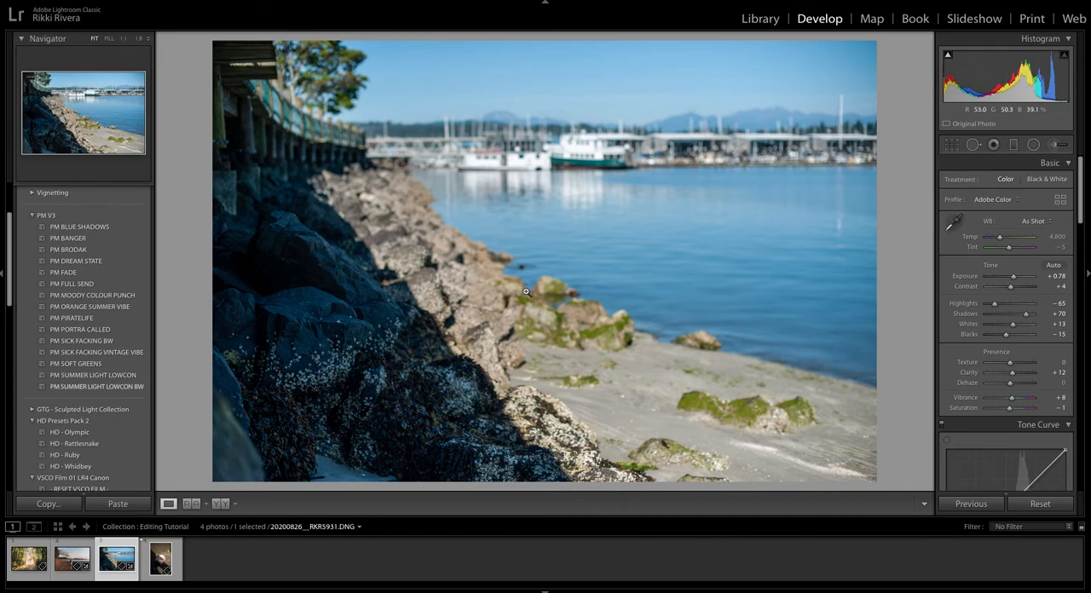
left_click_drag(1000, 236, 1005, 242)
Enable chromatic aberration removal and lens profile corrections for the harbour photo.
scroll(1007, 264, "down", 10)
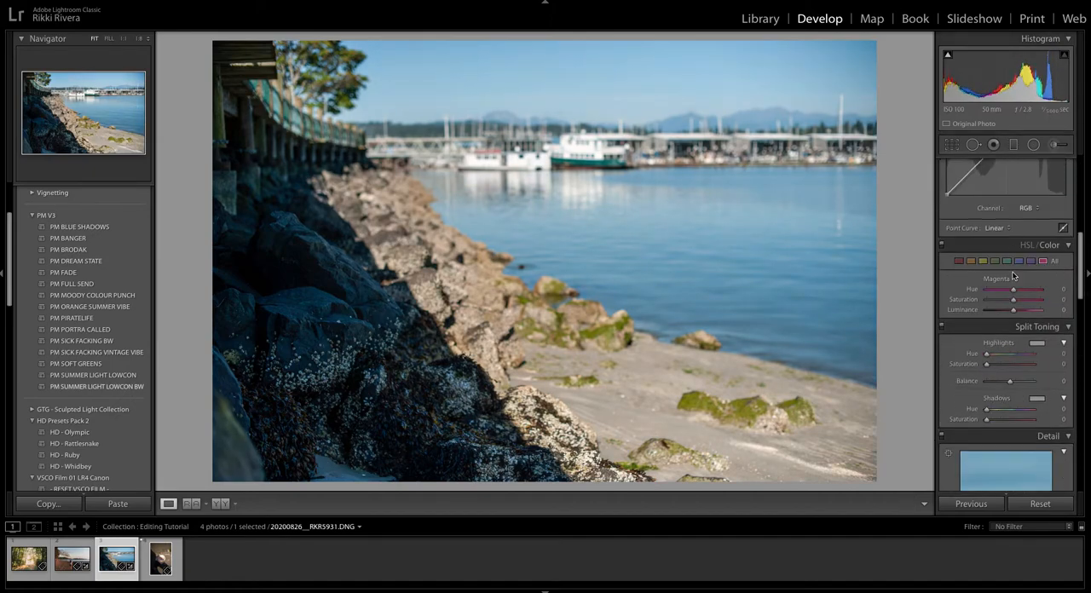
left_click(1008, 293)
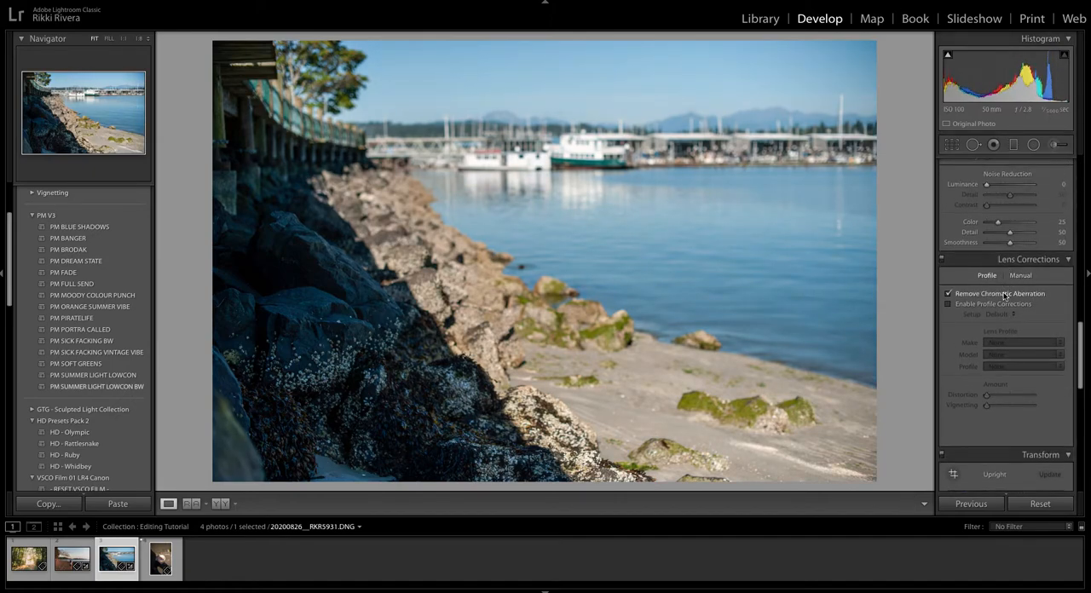
left_click(1010, 304)
Preview the PM V3 presets on the harbour photo one after another, starting with PM BLUE SHADOWS and PM BANGER.
scroll(1010, 304, "up", 10)
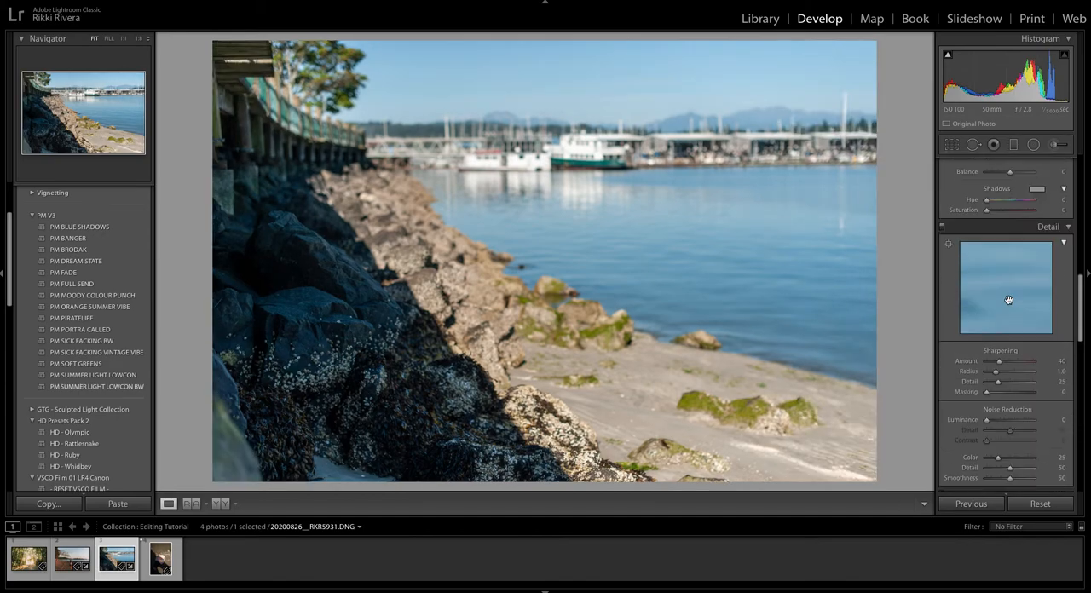
scroll(1010, 302, "up", 1)
scroll(1009, 302, "down", 1)
left_click(94, 231)
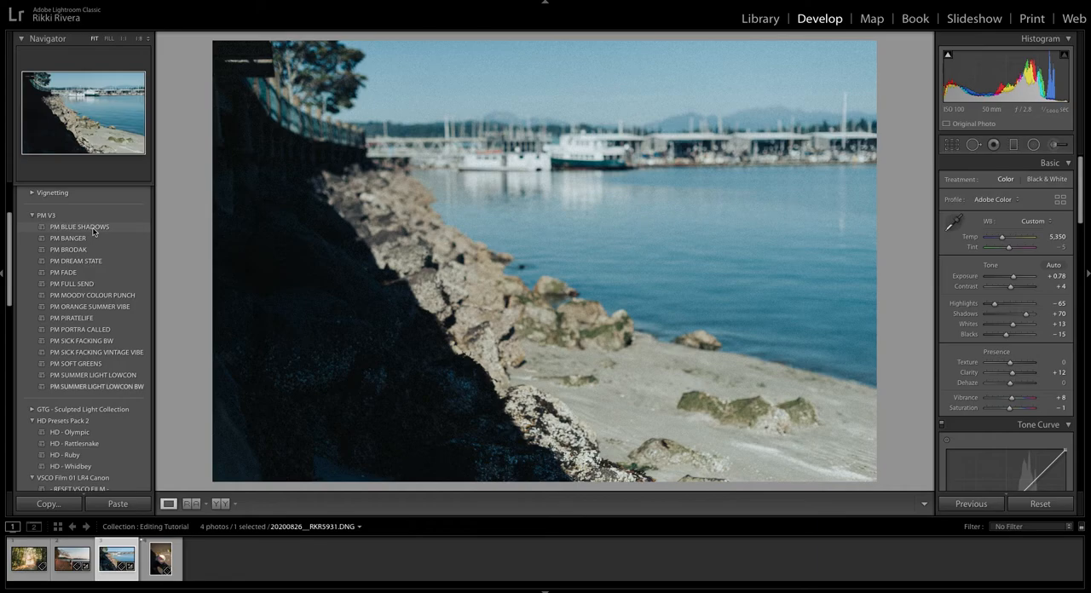
left_click(91, 241)
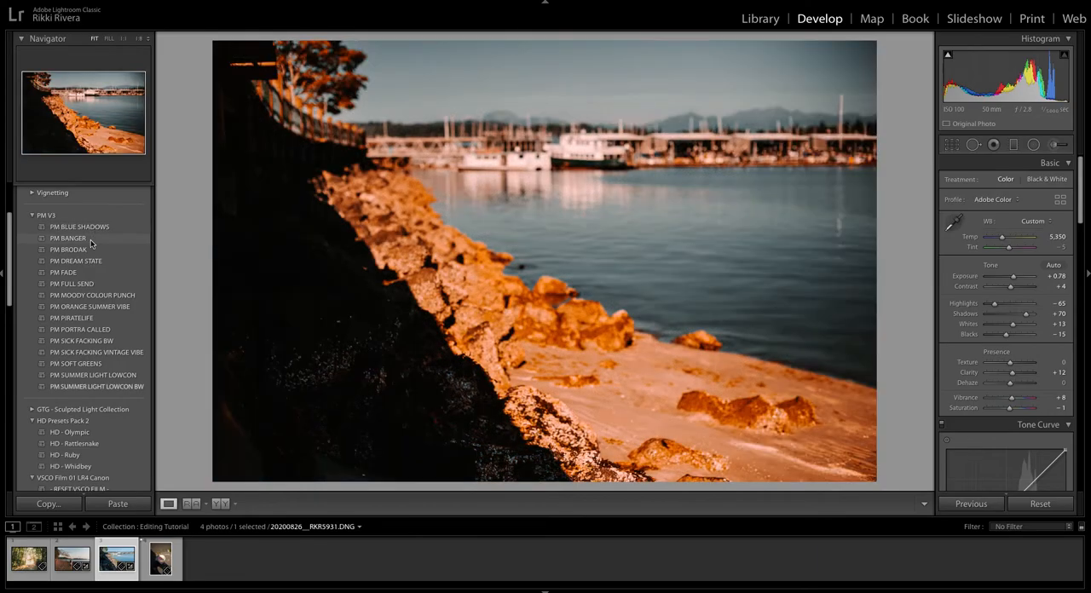
scroll(92, 245, "down", 1)
left_click(91, 244)
scroll(91, 244, "down", 1)
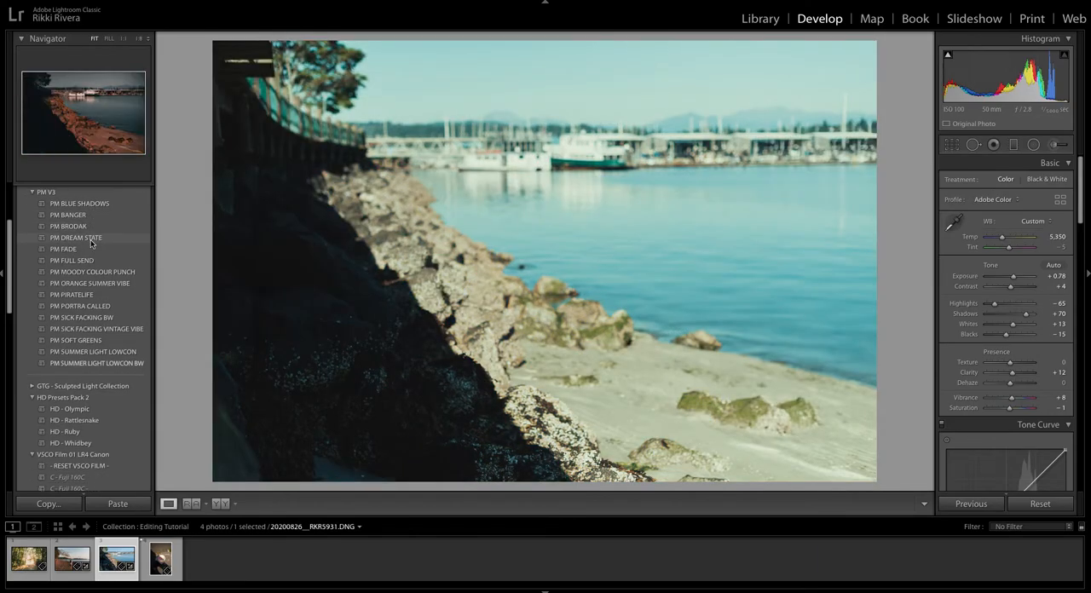
left_click(91, 244)
scroll(91, 243, "down", 2)
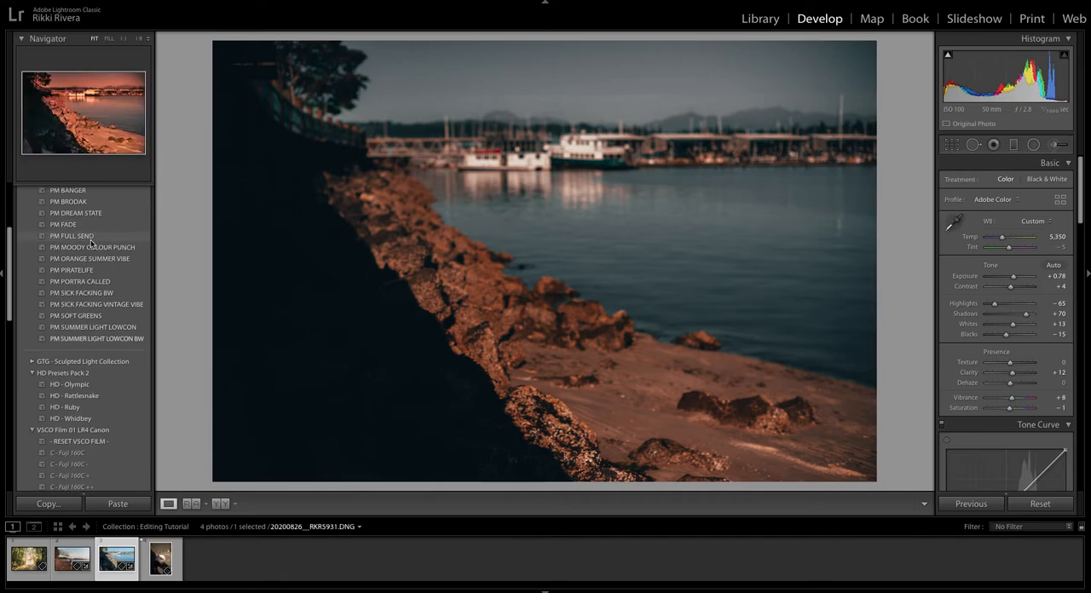
left_click(91, 241)
left_click(95, 252)
scroll(94, 251, "down", 1)
scroll(94, 252, "down", 1)
left_click(95, 252)
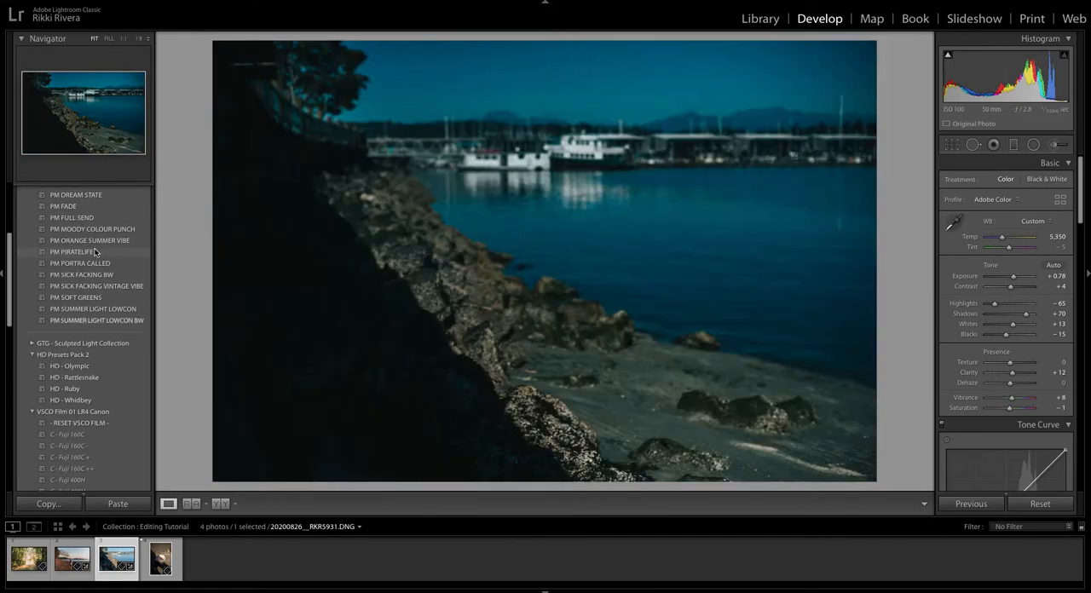
scroll(95, 253, "down", 1)
left_click(96, 249)
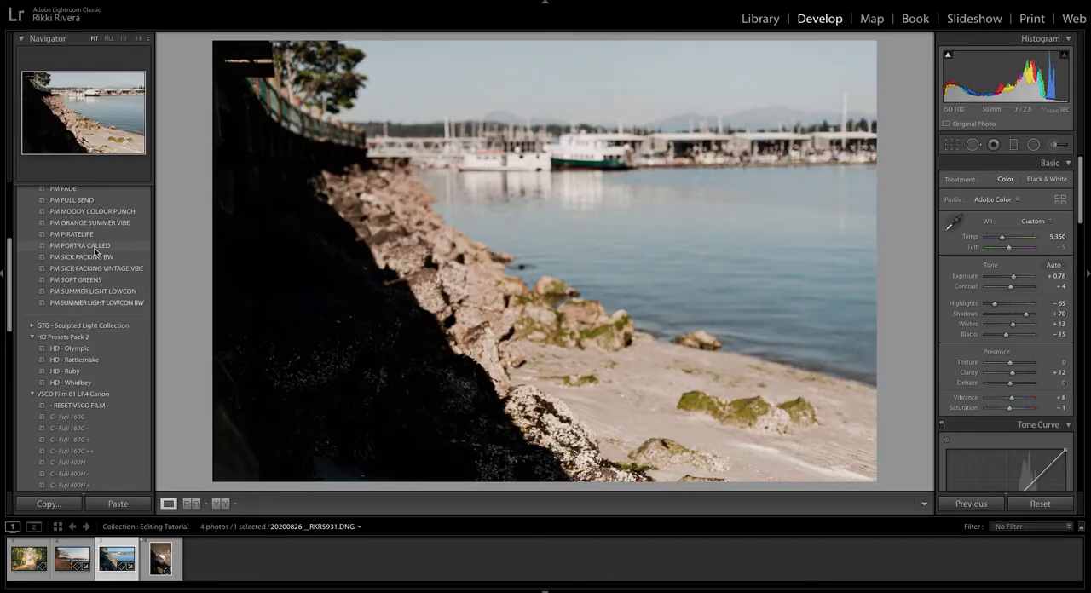
left_click(96, 254)
scroll(96, 252, "down", 1)
scroll(96, 252, "down", 1)
left_click(96, 252)
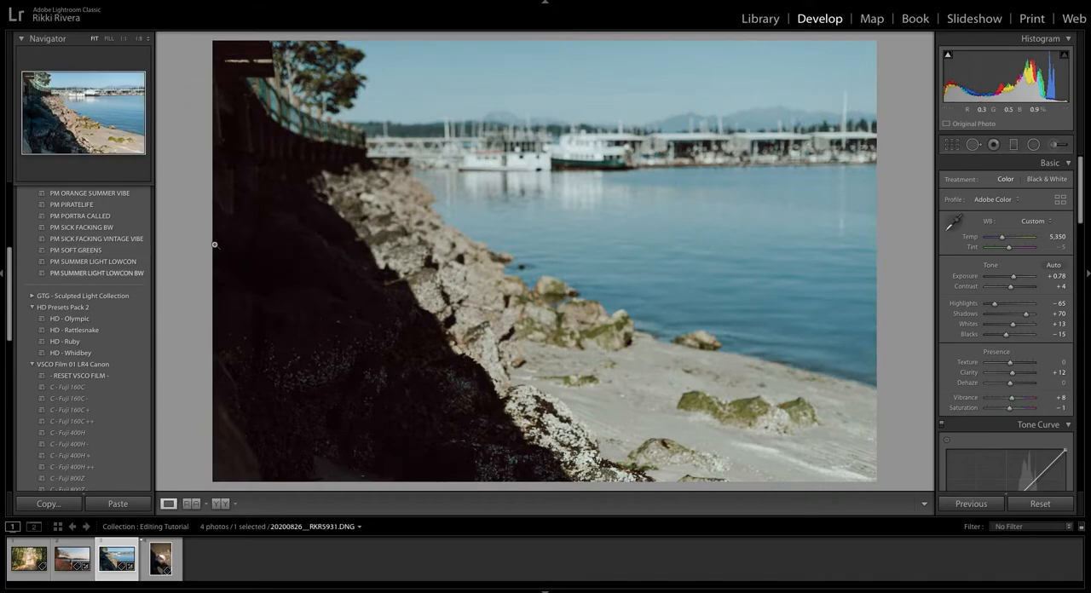
Preview the PM SUMMER LIGHT LOWCON, HD Presets Pack 2 and VSCO Film Fuji 160C presets on the harbour photo.
left_click(114, 262)
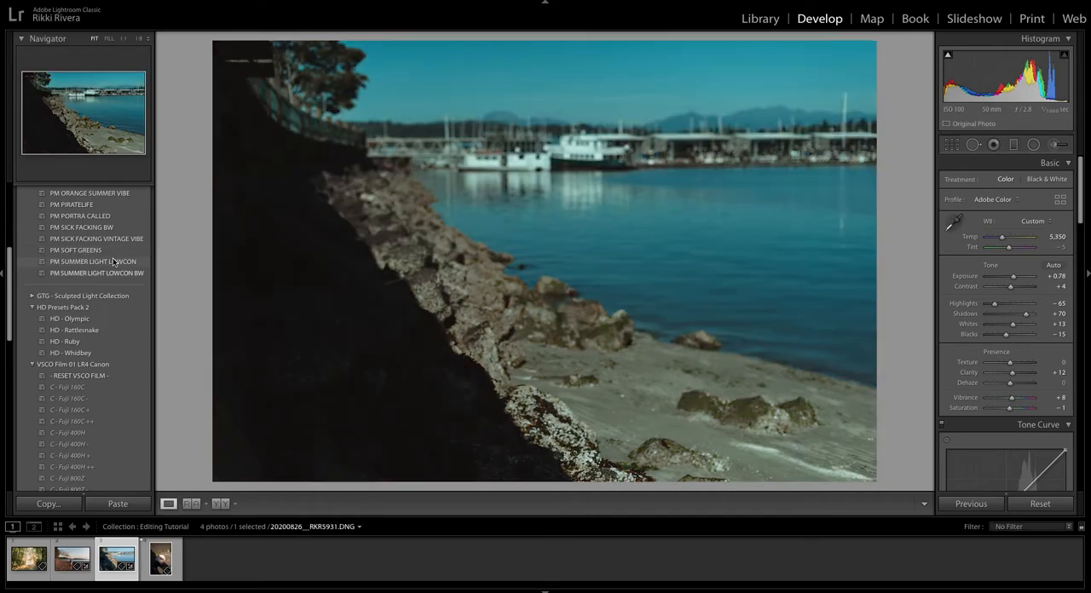
left_click(113, 271)
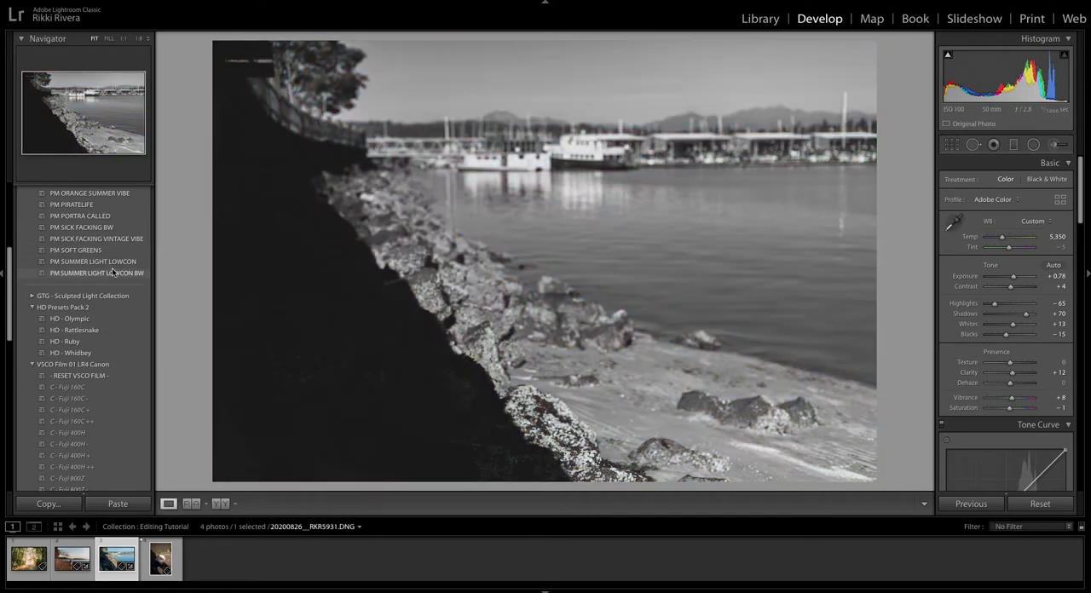
scroll(115, 277, "down", 1)
left_click(115, 288)
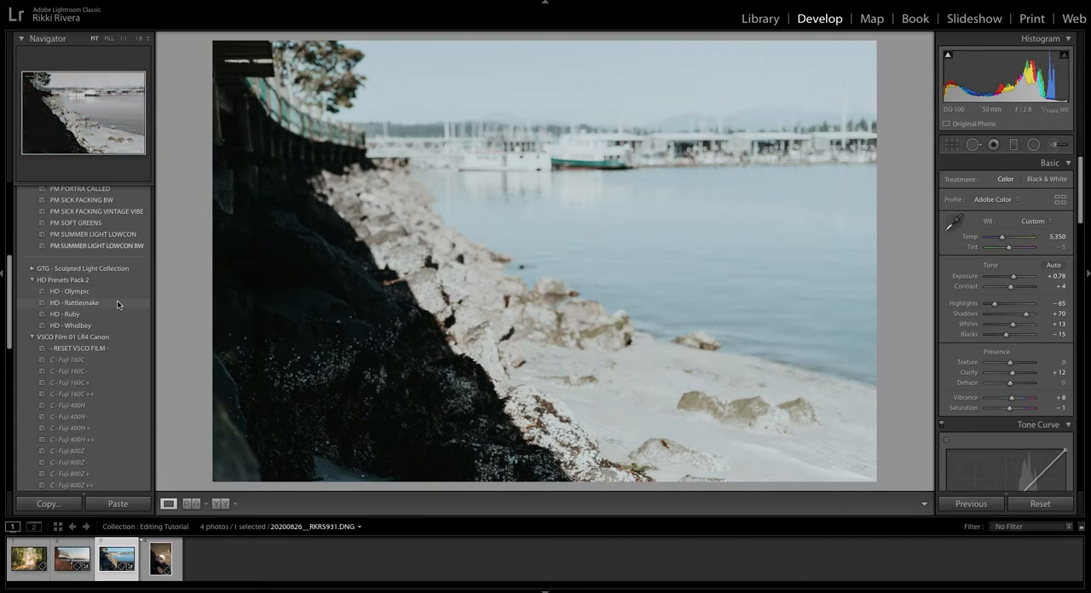
left_click(117, 300)
left_click(118, 312)
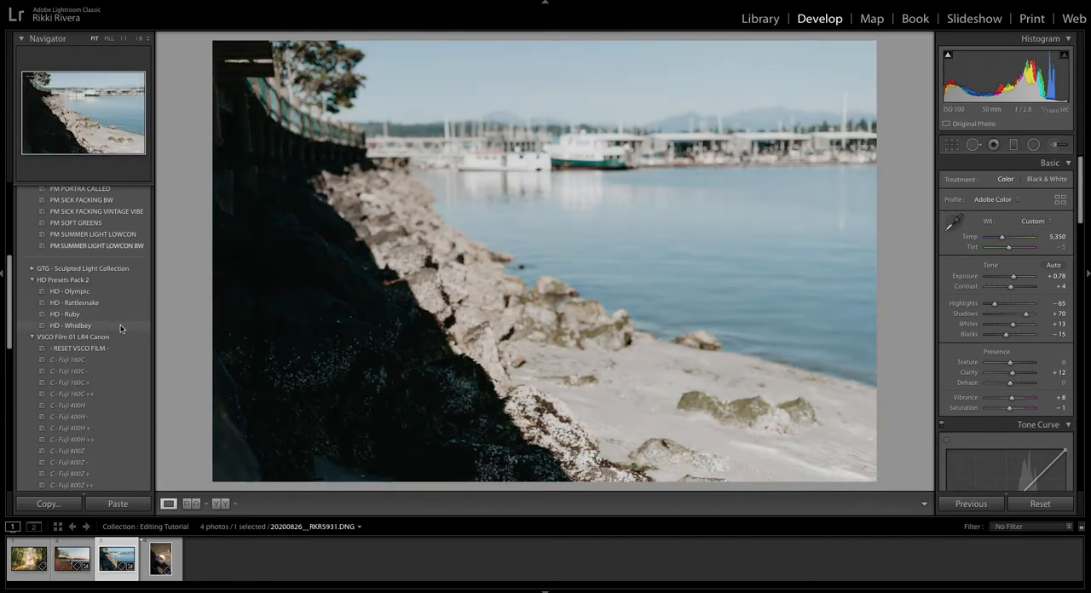
scroll(120, 326, "down", 2)
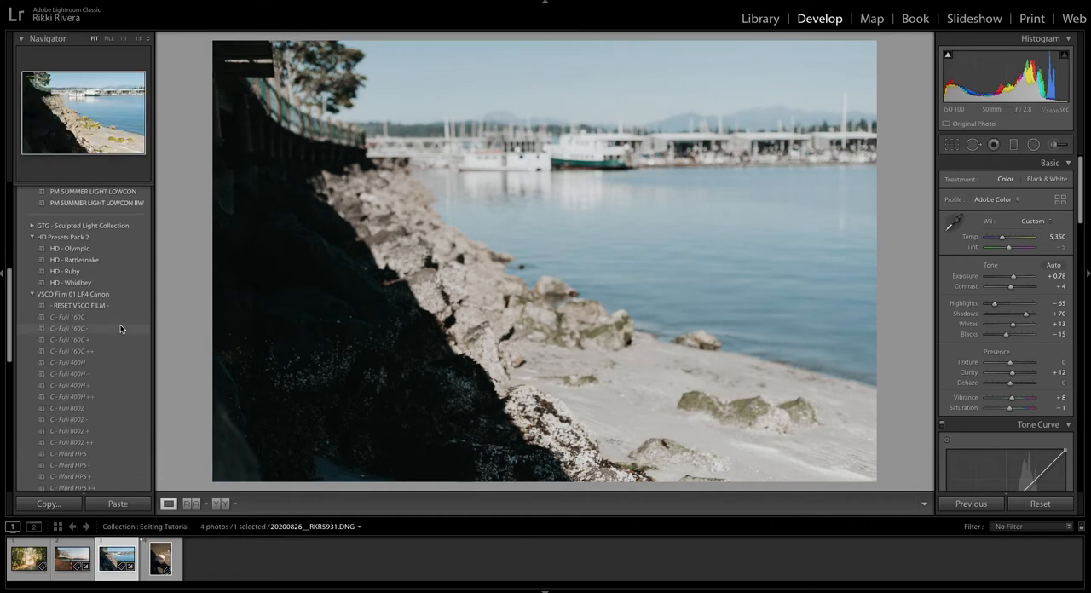
left_click(121, 322)
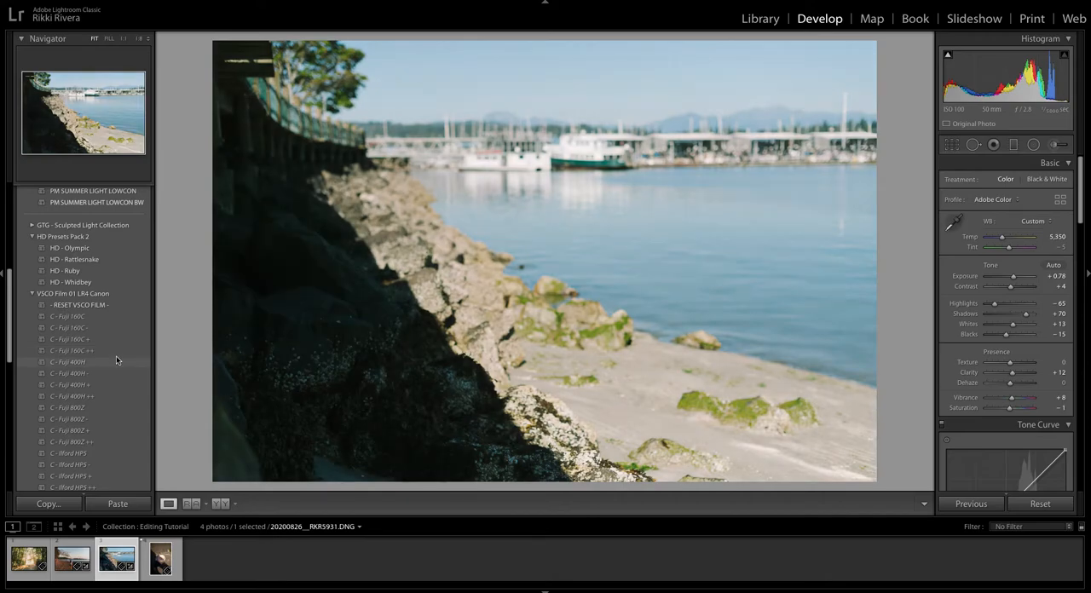
Apply the C - Fuji 400H preset to the harbour photo and set Whites to +21 and Clarity to +6.
left_click(116, 361)
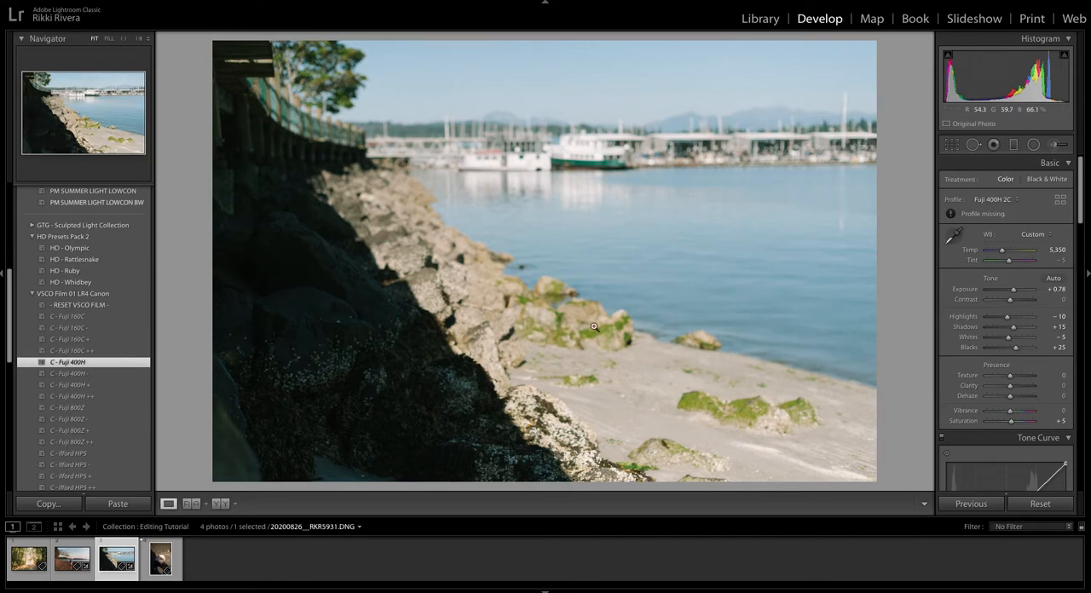
left_click_drag(1007, 337, 1014, 336)
left_click_drag(1011, 390, 1012, 389)
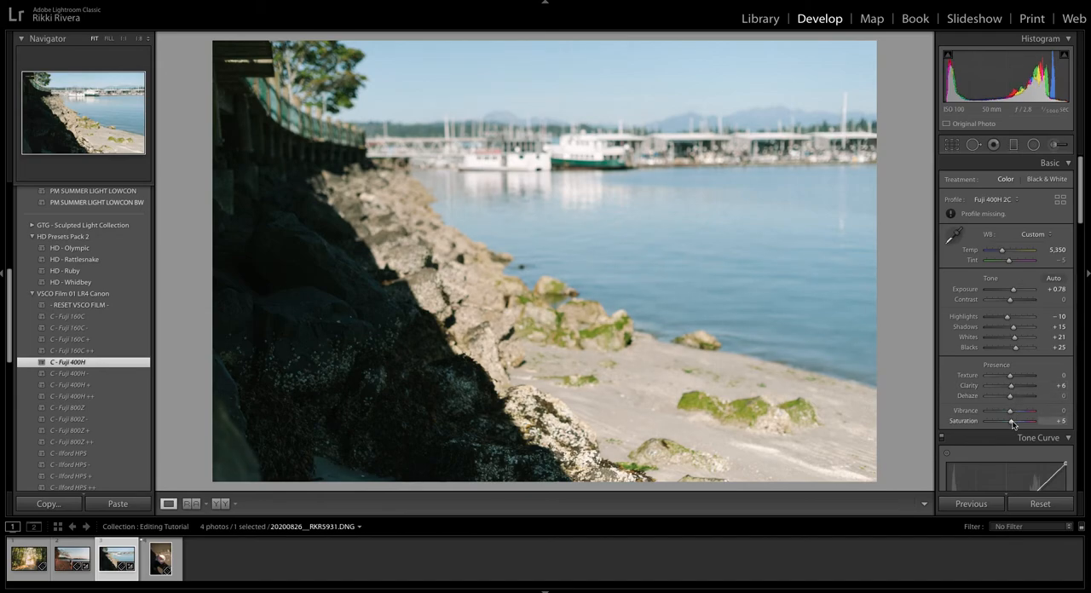
Raise the highlights and lift the shadows on the harbour photo's RGB tone curve to fade its darkest tones.
scroll(1006, 389, "down", 3)
scroll(1003, 389, "down", 3)
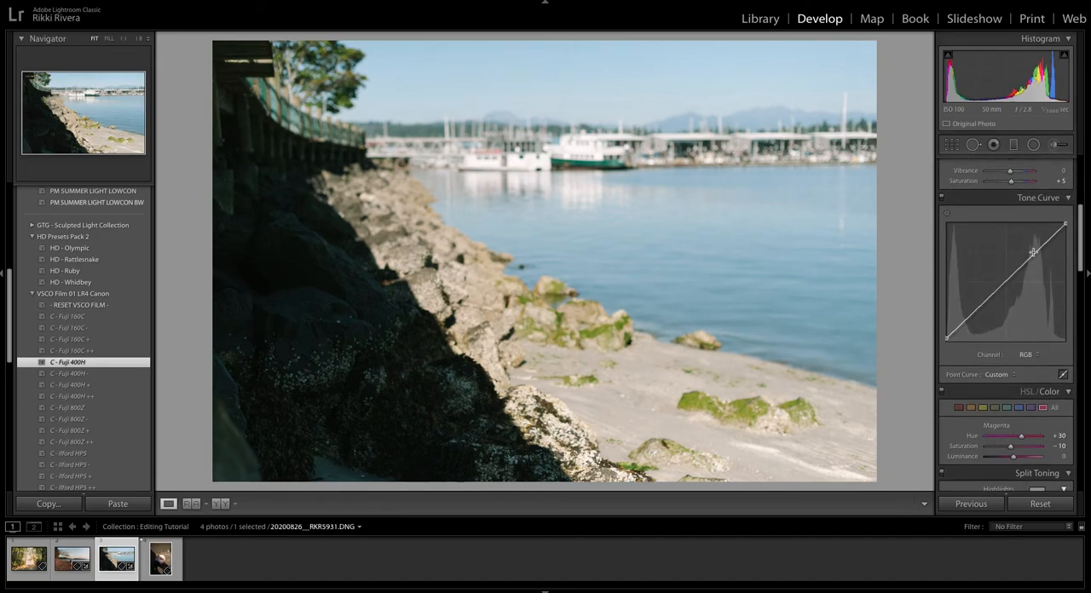
left_click_drag(1034, 255, 1034, 248)
mouse_move(977, 307)
left_mouse_down()
mouse_move(978, 318)
mouse_move(947, 332)
mouse_move(961, 320)
left_mouse_up()
Reduce the orange Saturation to -14 in the harbour photo's colour adjustments.
scroll(960, 323, "down", 1)
scroll(960, 324, "down", 3)
left_click(970, 316)
left_click_drag(1014, 361, 1009, 360)
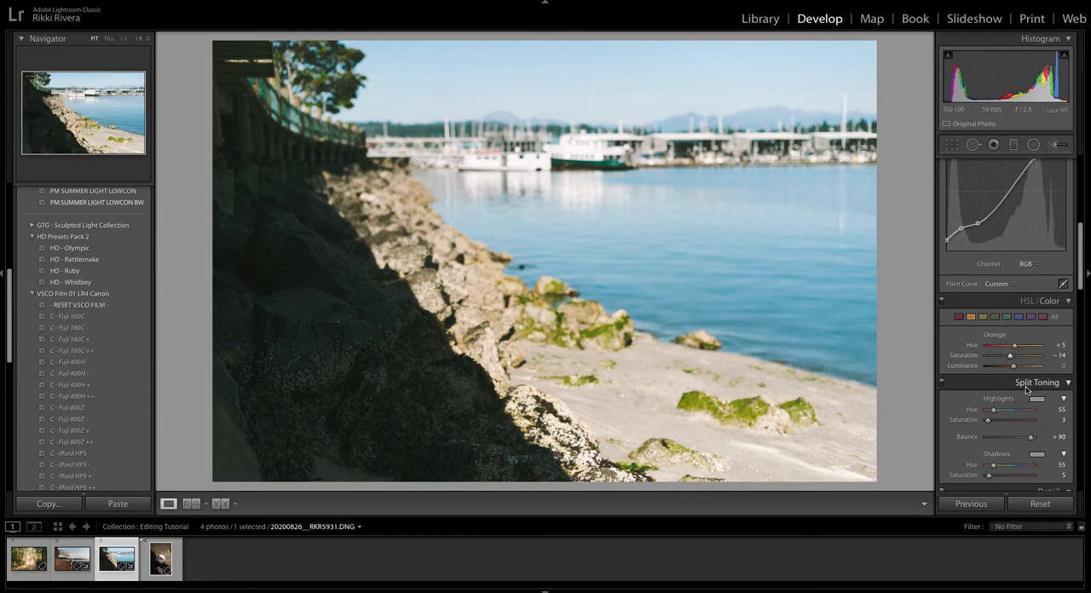
Set split toning to highlights Hue 296 and Saturation 7, Balance -19, and shadows Saturation 11.
scroll(1018, 385, "down", 2)
left_click_drag(991, 366, 1005, 395)
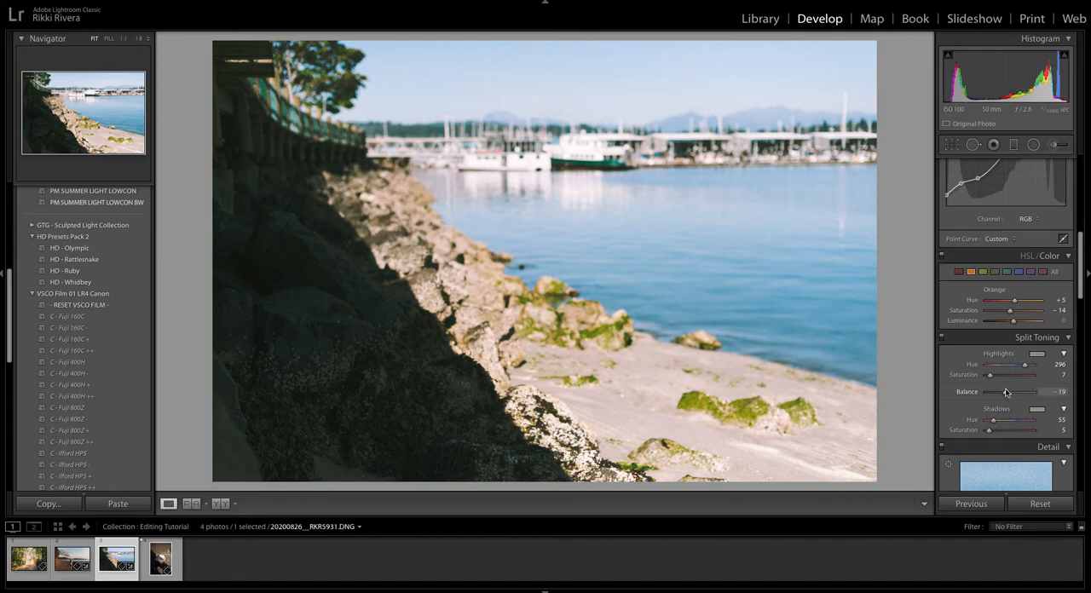
left_click_drag(990, 432, 992, 432)
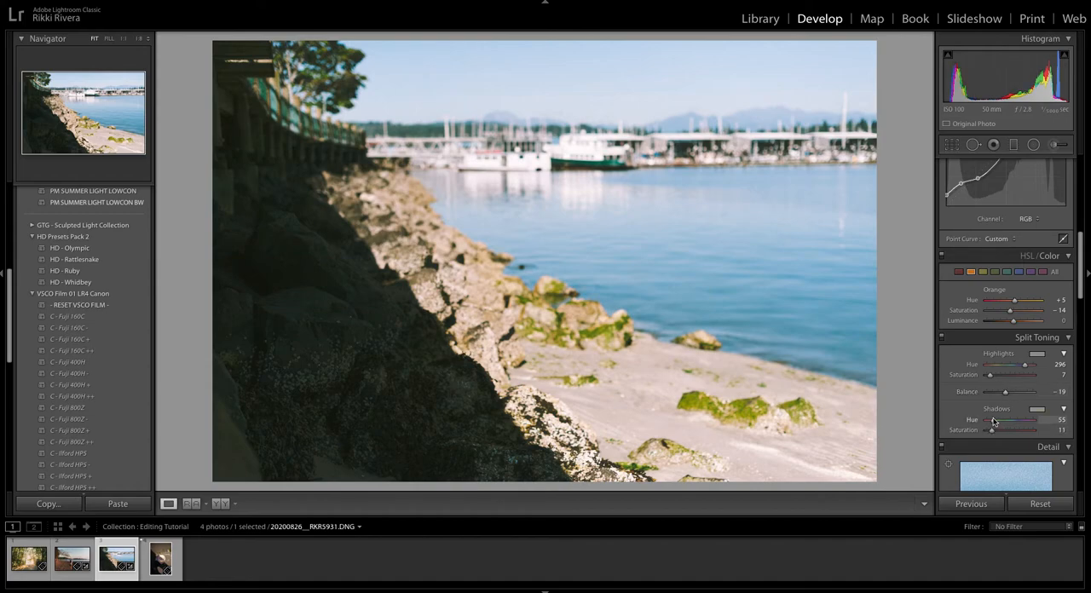
Set the grain Amount to 0 and the calibration Shadows Tint to +3.
scroll(997, 418, "down", 7)
scroll(1006, 392, "down", 10)
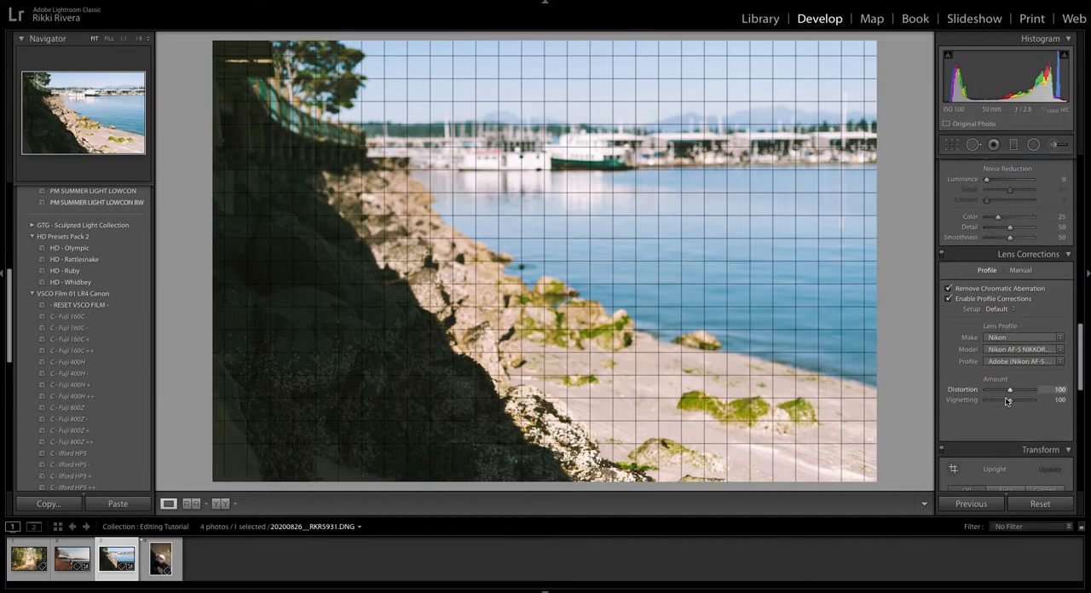
left_click_drag(1003, 378, 986, 377)
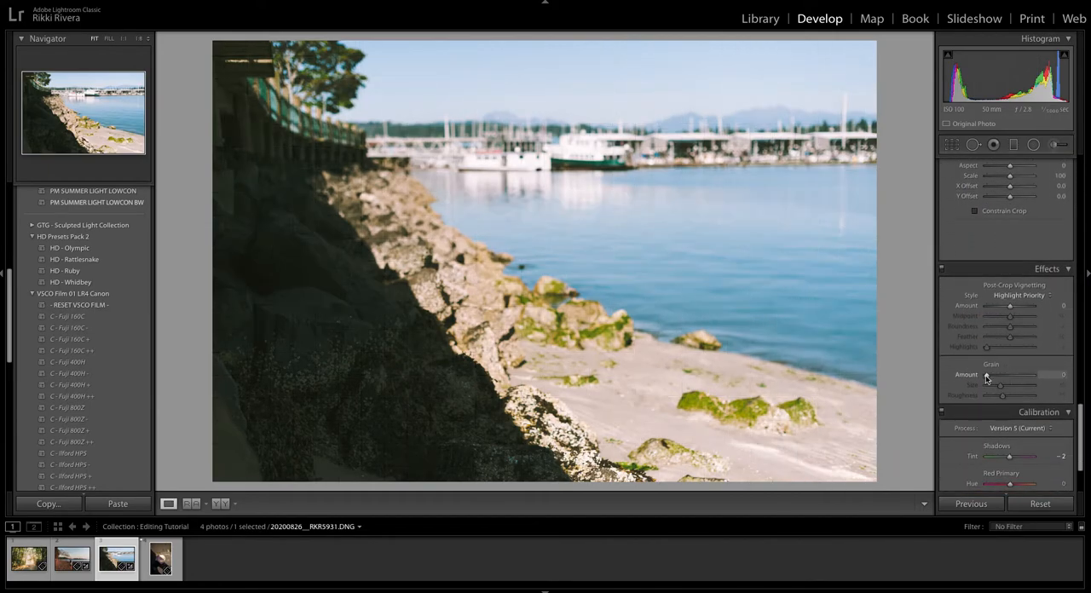
scroll(988, 376, "down", 3)
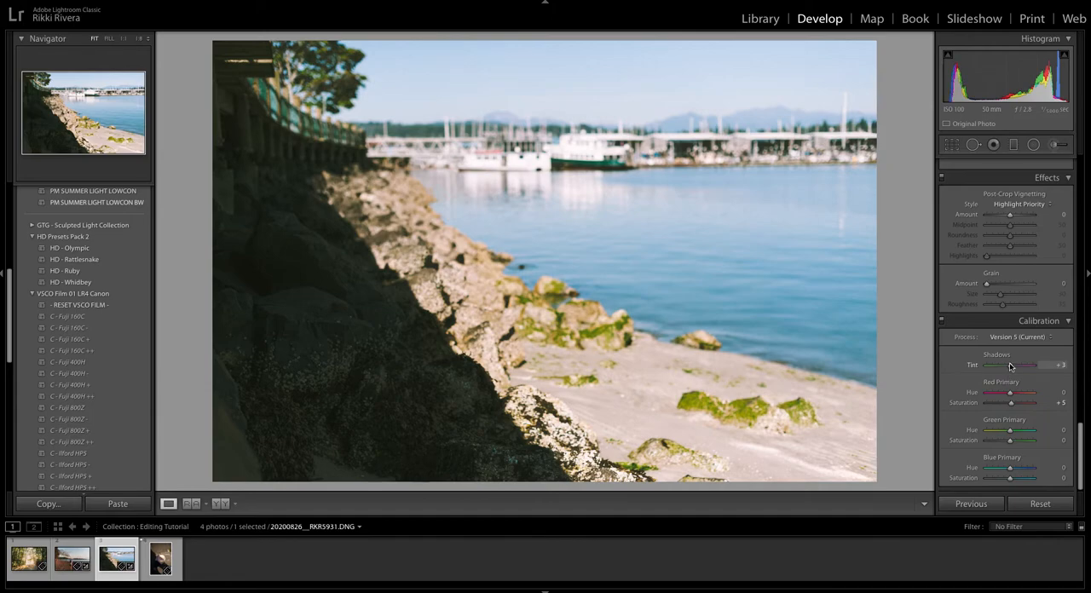
Set the harbour photo's Temp to 5,583 and Highlights to -48.
scroll(1013, 408, "up", 10)
scroll(977, 351, "up", 10)
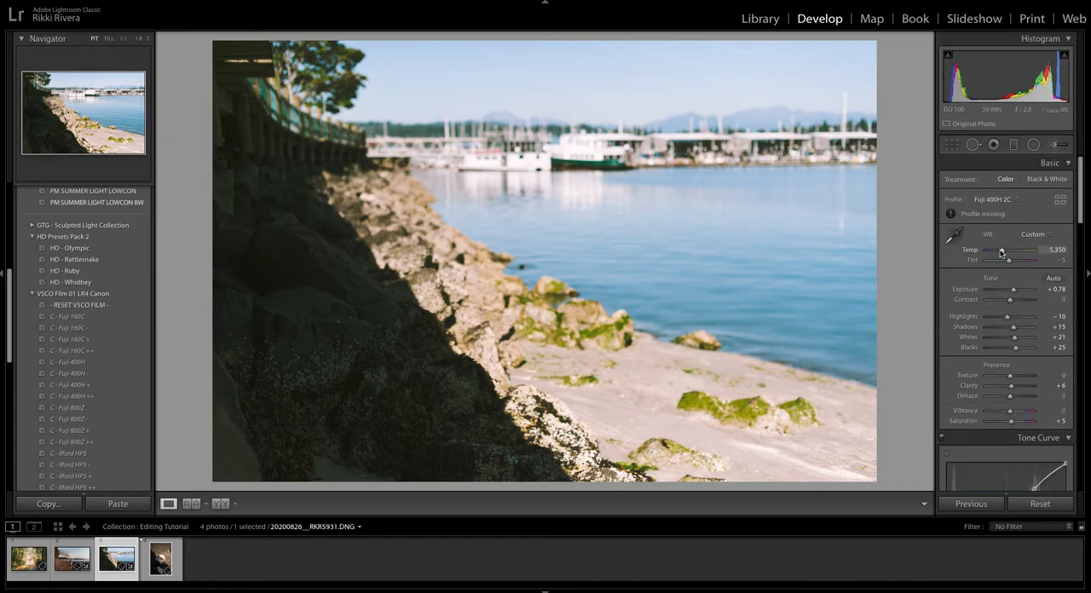
left_click_drag(1002, 251, 1004, 250)
left_click_drag(1006, 317, 992, 318)
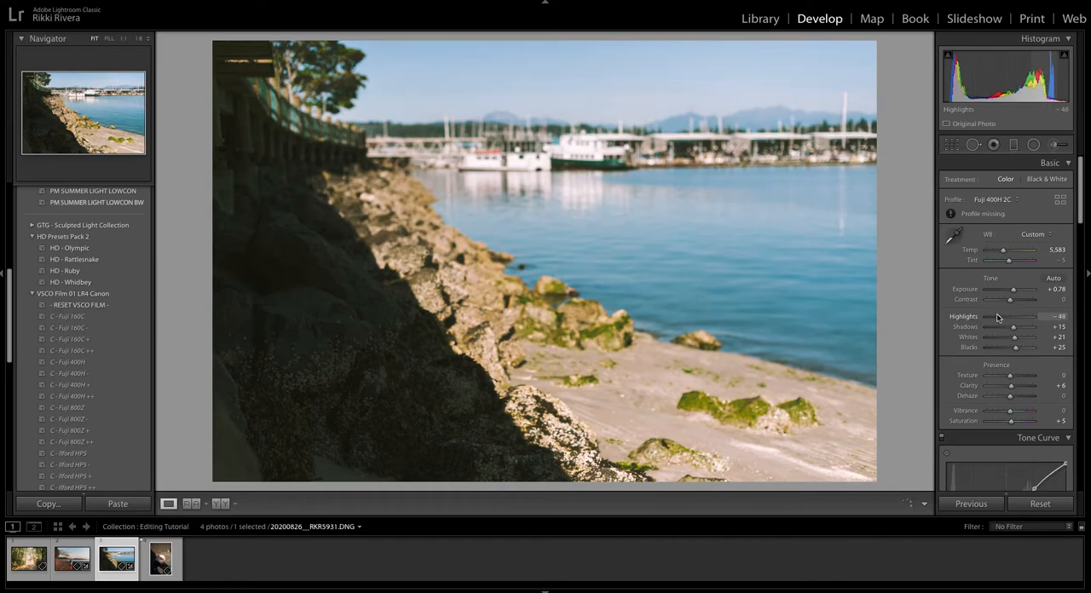
Adjust the green colour range and set the yellows to Hue +6, Saturation -40 and Luminance +11.
scroll(1004, 320, "down", 4)
scroll(1008, 320, "down", 1)
left_click(996, 361)
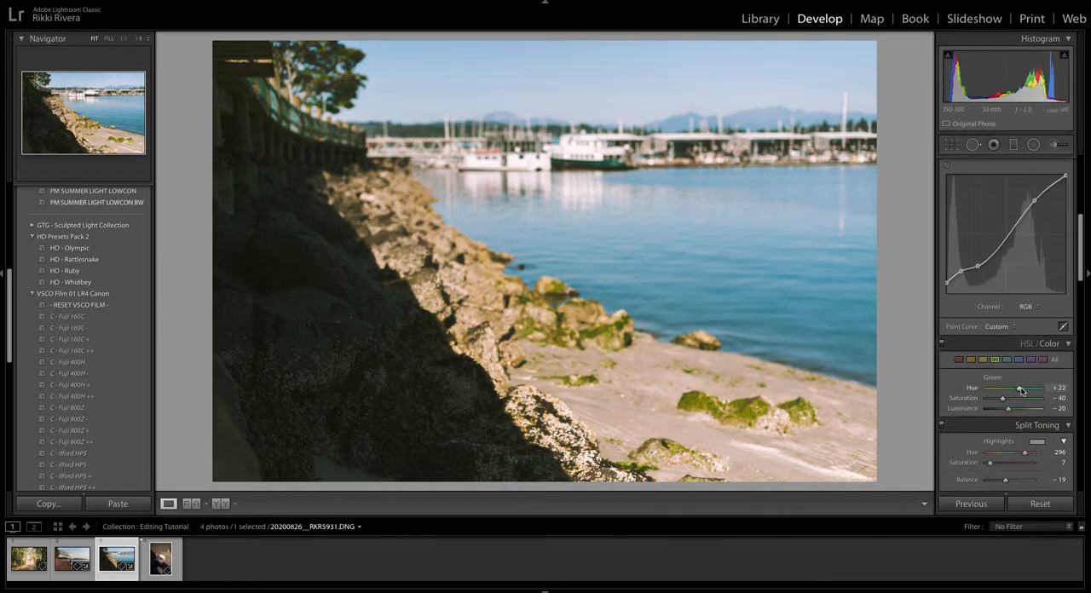
left_click(983, 360)
left_click_drag(1016, 391, 1015, 391)
left_click(994, 360)
left_click_drag(1016, 391, 1005, 399)
mouse_move(1014, 409)
left_mouse_down()
mouse_move(1002, 399)
mouse_move(1015, 389)
left_mouse_up()
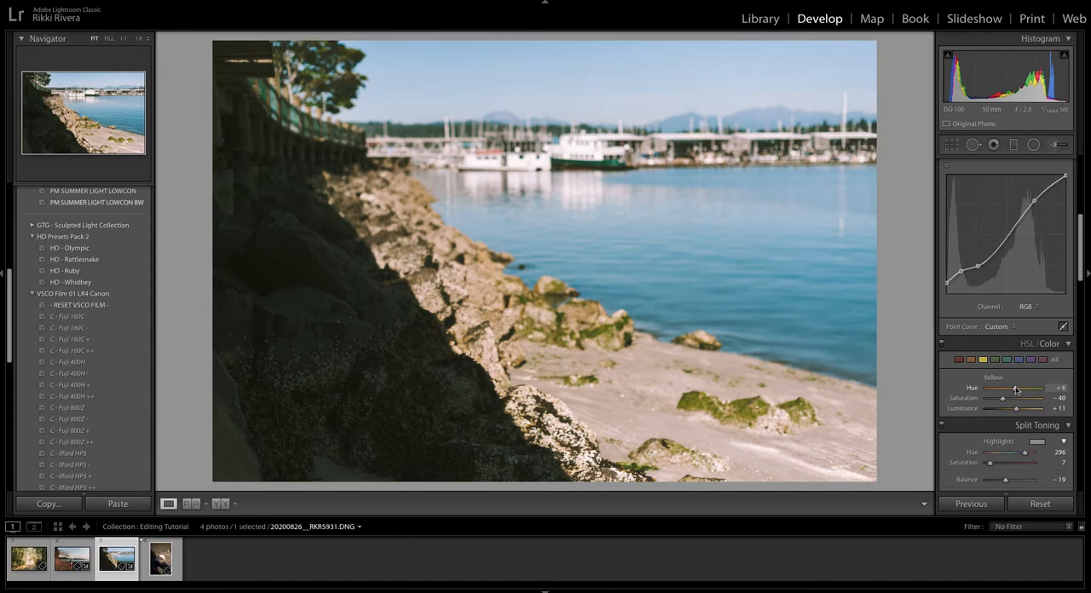
Set split toning to highlights Hue 314 and Saturation 9, shadows Hue 56 and Saturation 7, and Balance +10.
scroll(1014, 388, "down", 1)
scroll(1007, 385, "down", 3)
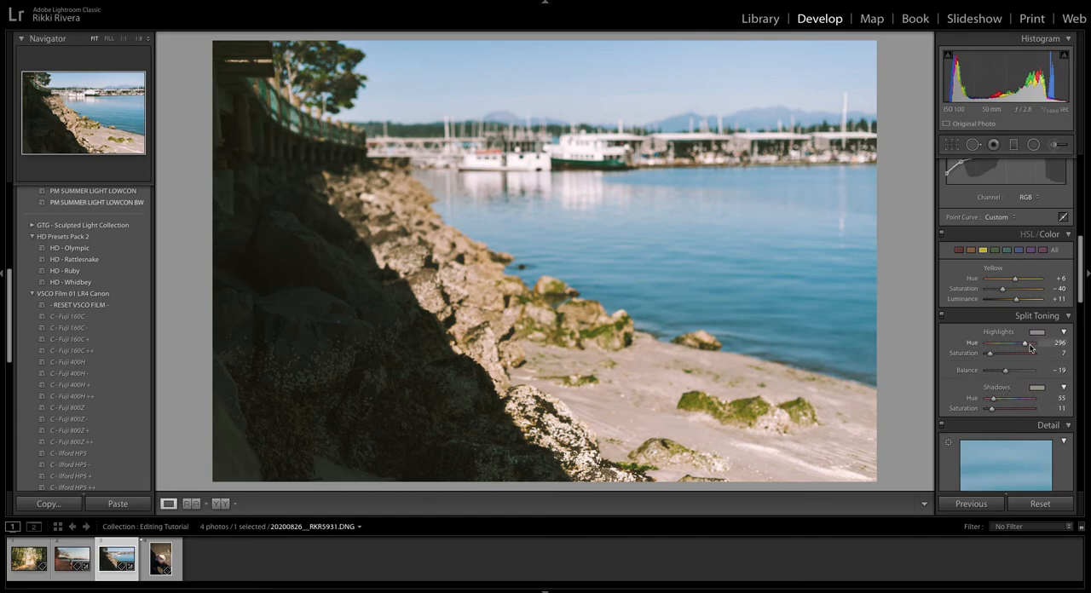
left_click_drag(991, 353, 997, 344)
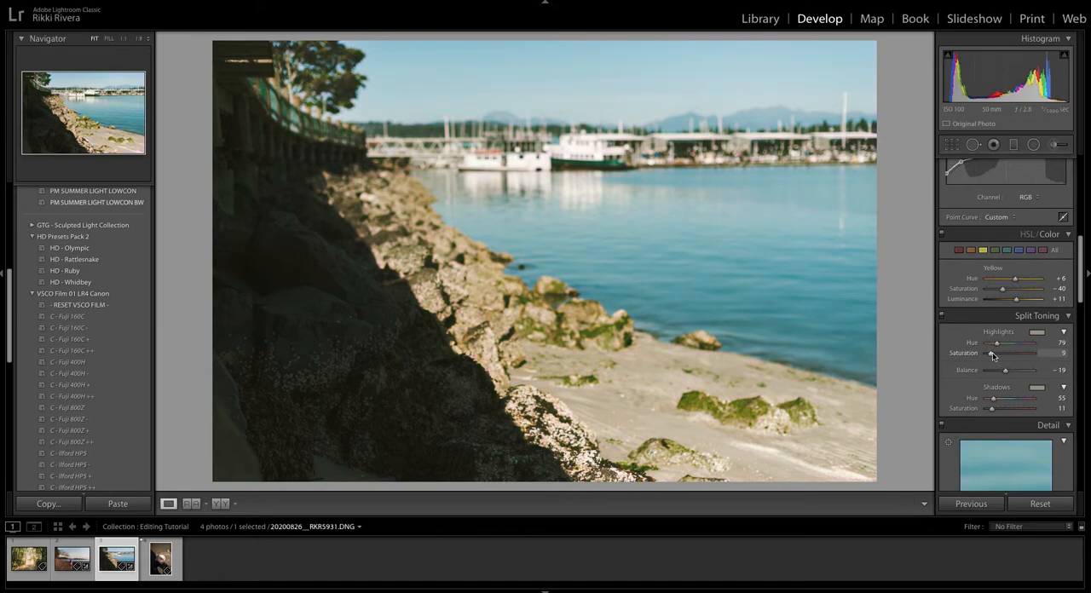
left_click_drag(993, 354, 1021, 369)
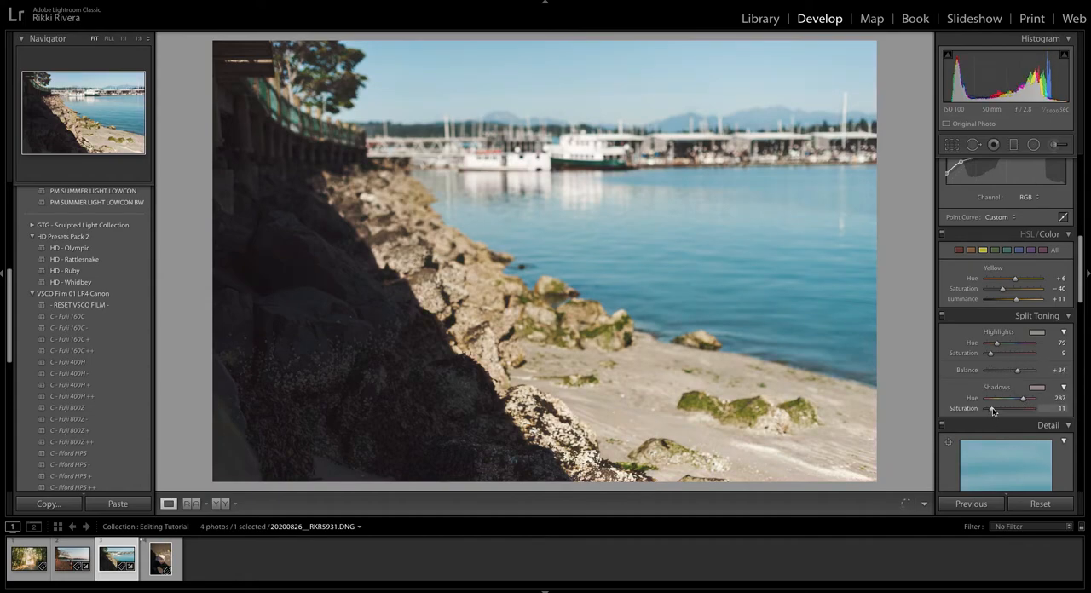
left_click_drag(1019, 371, 1029, 345)
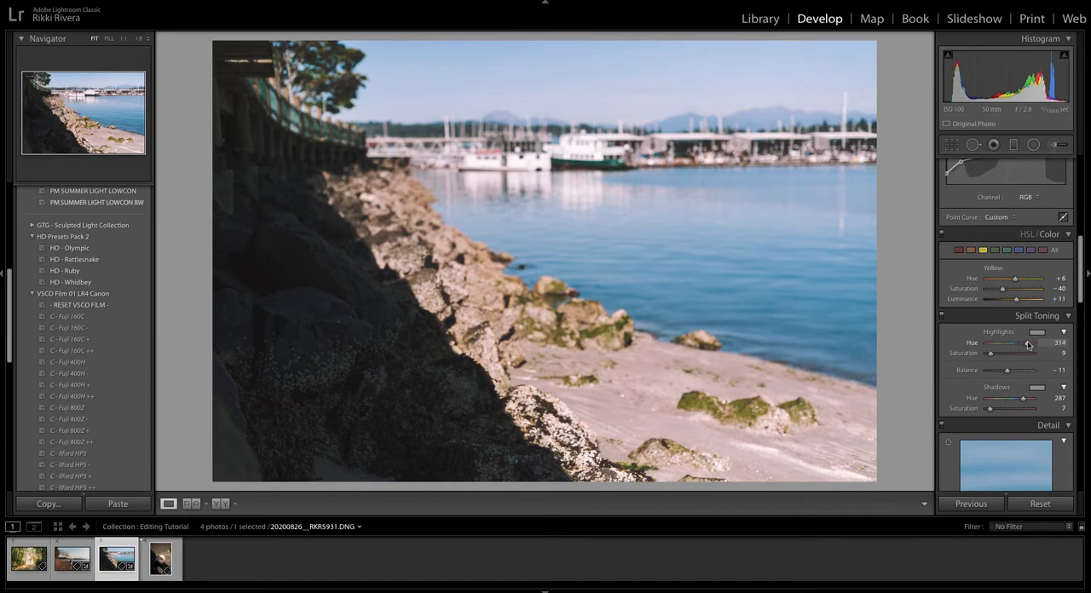
left_click_drag(1023, 398, 1014, 375)
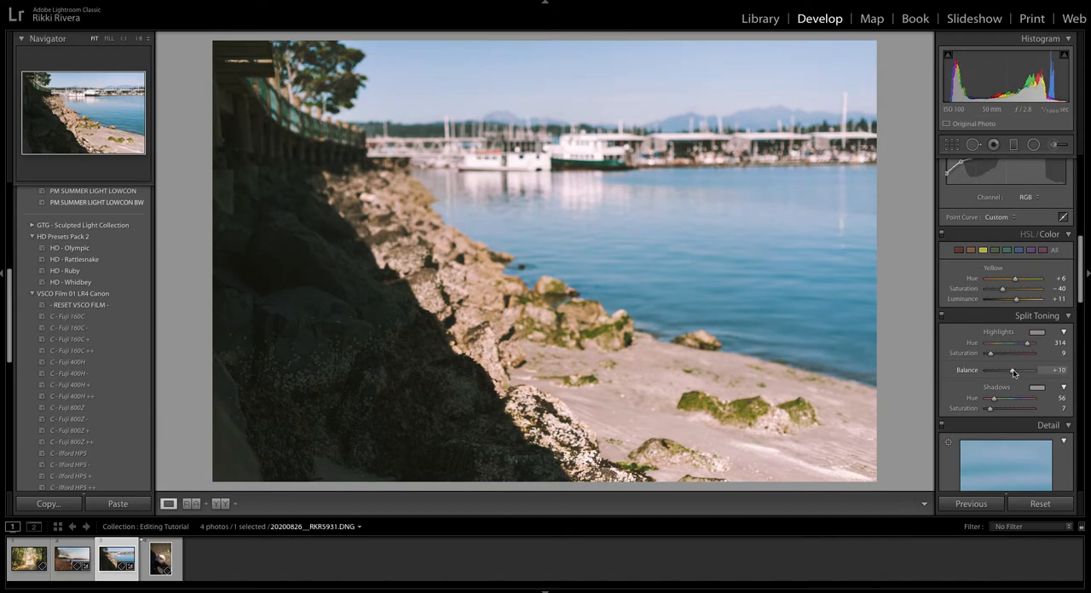
Set the blue Saturation to -24 and slightly lower the darkest inner shadow point of the RGB tone curve.
left_click(1020, 254)
left_click_drag(1014, 291, 1008, 291)
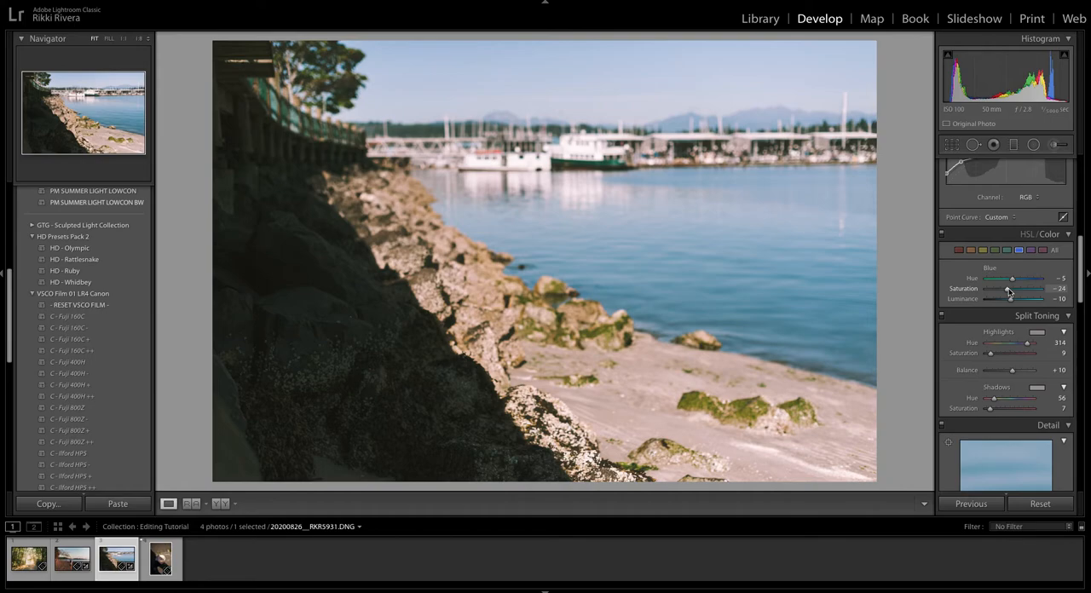
scroll(1009, 288, "up", 3)
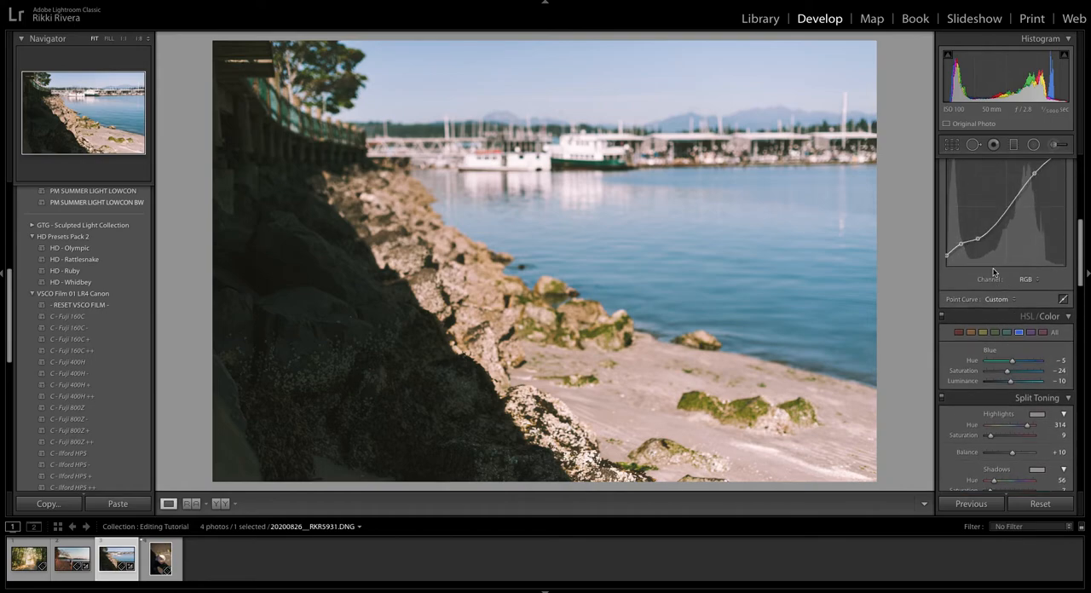
scroll(1002, 264, "up", 2)
left_click_drag(960, 305, 961, 309)
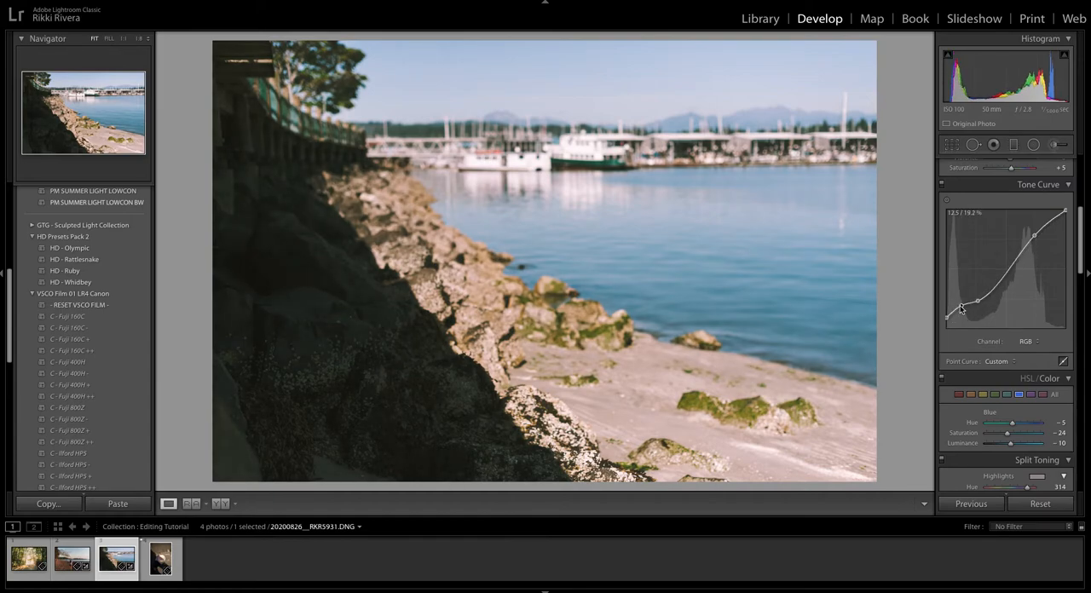
Warm the harbour photo to Temp 5,770 and set Contrast to +10.
scroll(960, 308, "up", 5)
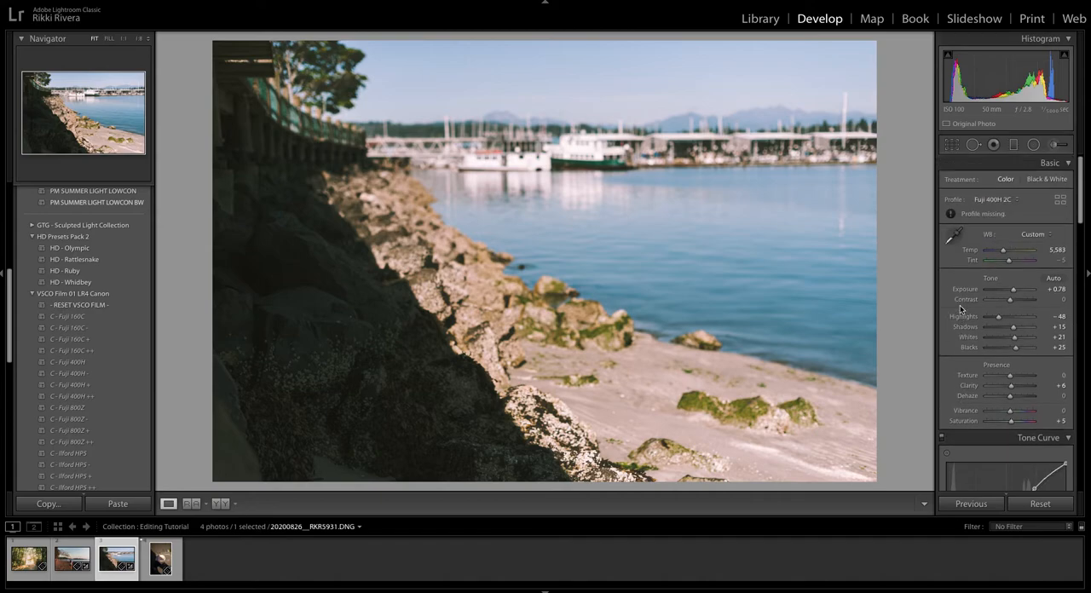
left_click_drag(1003, 253, 1005, 253)
left_click_drag(1010, 300, 1012, 303)
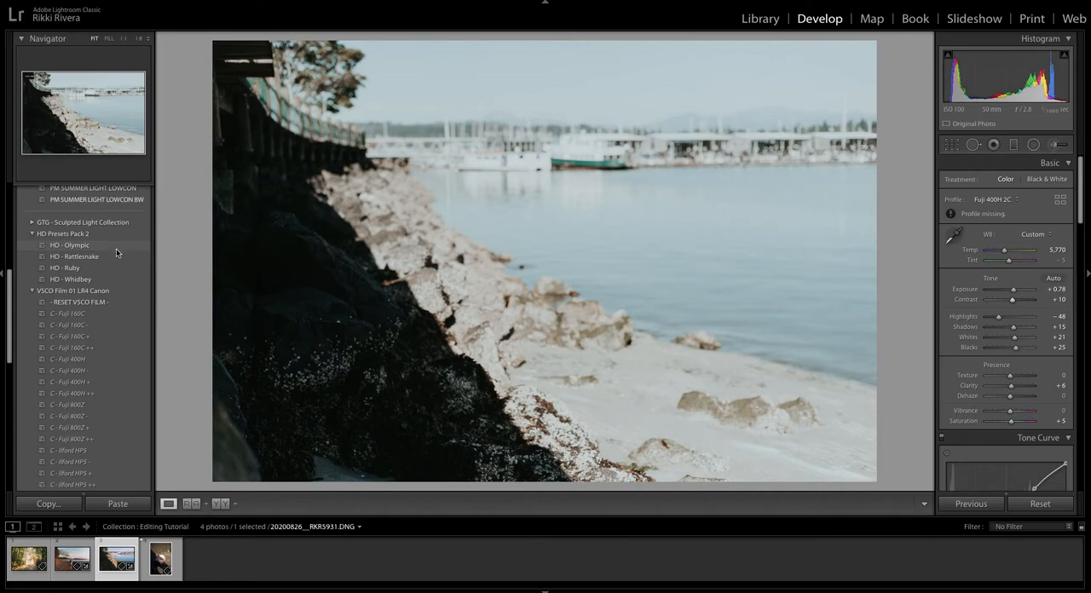
Preview the HD and PM V3 presets against the edited harbour photo, and set its Tint to -8.
scroll(124, 248, "up", 2)
scroll(123, 243, "up", 3)
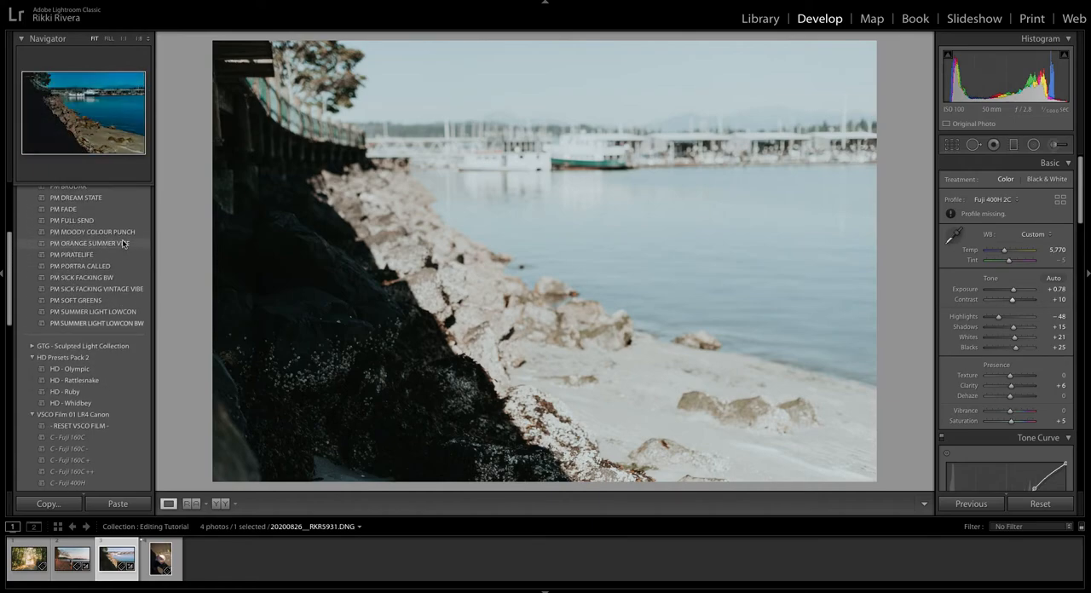
scroll(122, 244, "up", 3)
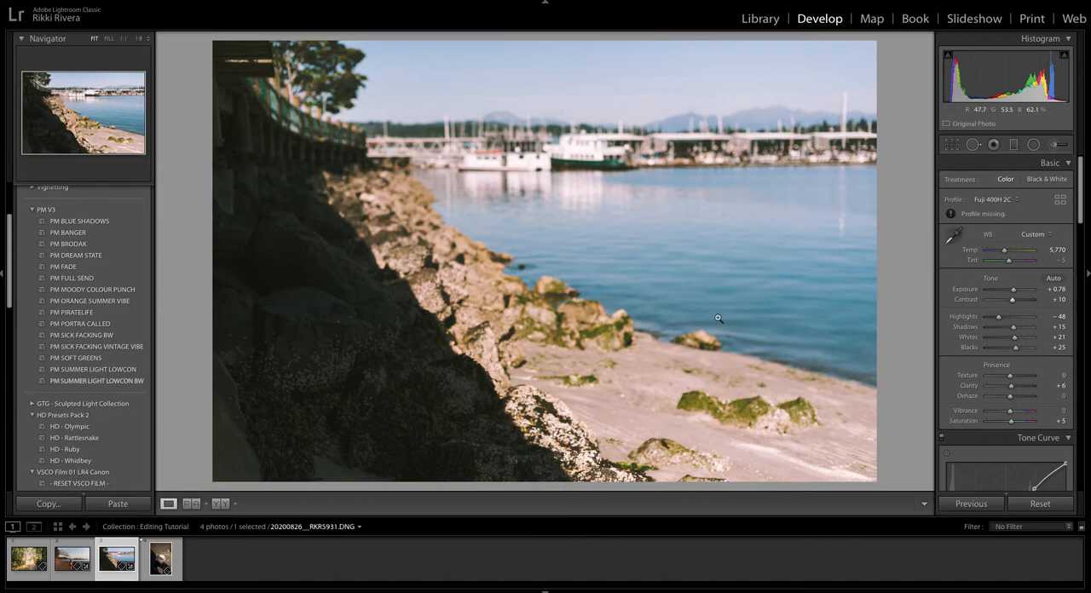
left_click_drag(1010, 263, 1010, 263)
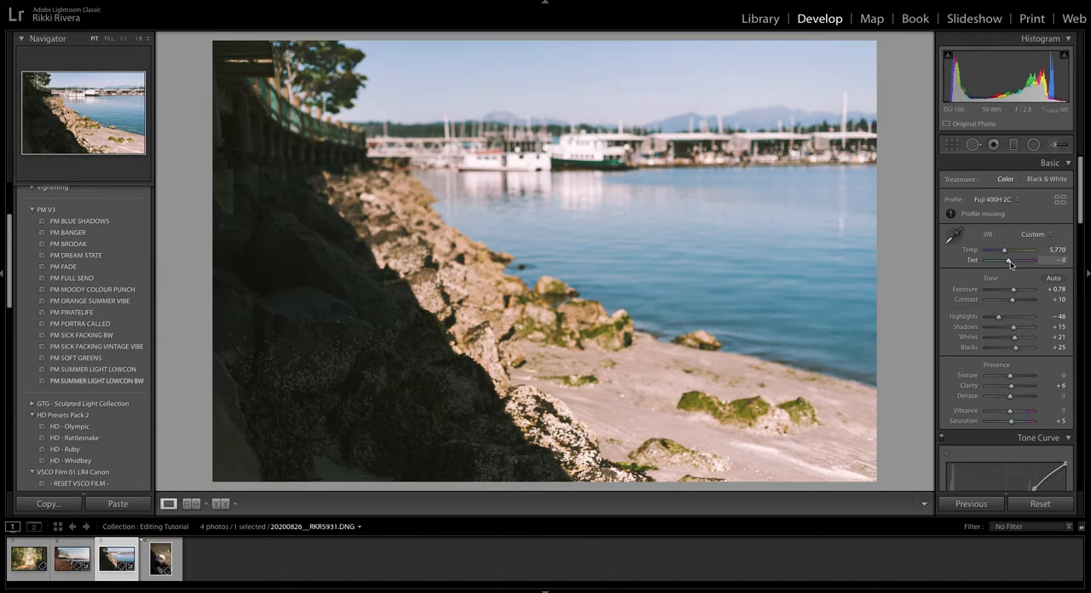
Apply automatic tone to the coffee cup photo 20200826__RKR5954.DNG, and set Highlights to -88 and Contrast to +34.
left_click(156, 559)
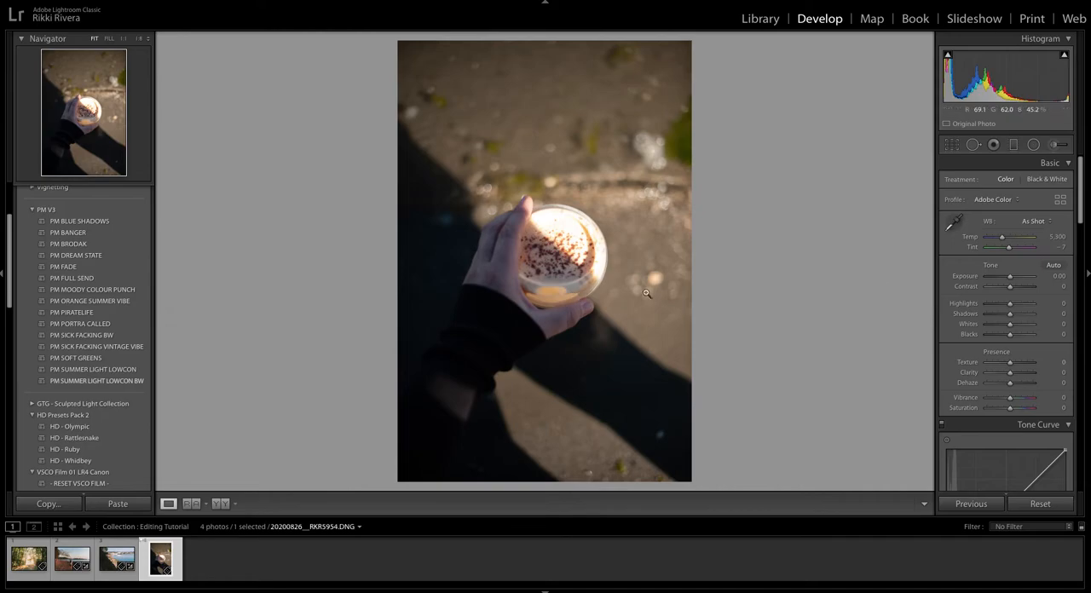
left_click(1055, 267)
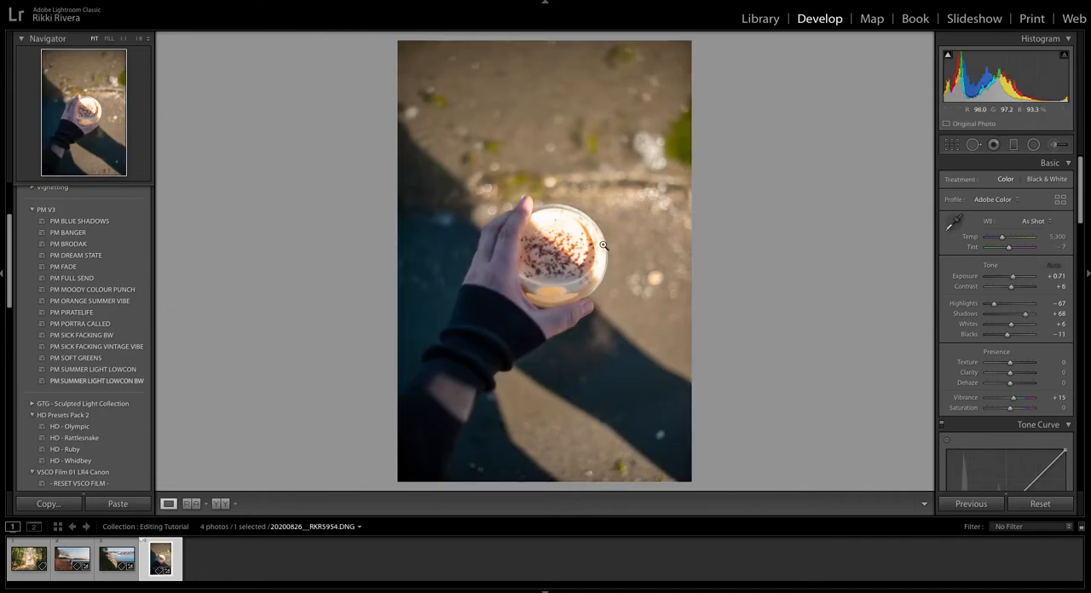
left_click(990, 304)
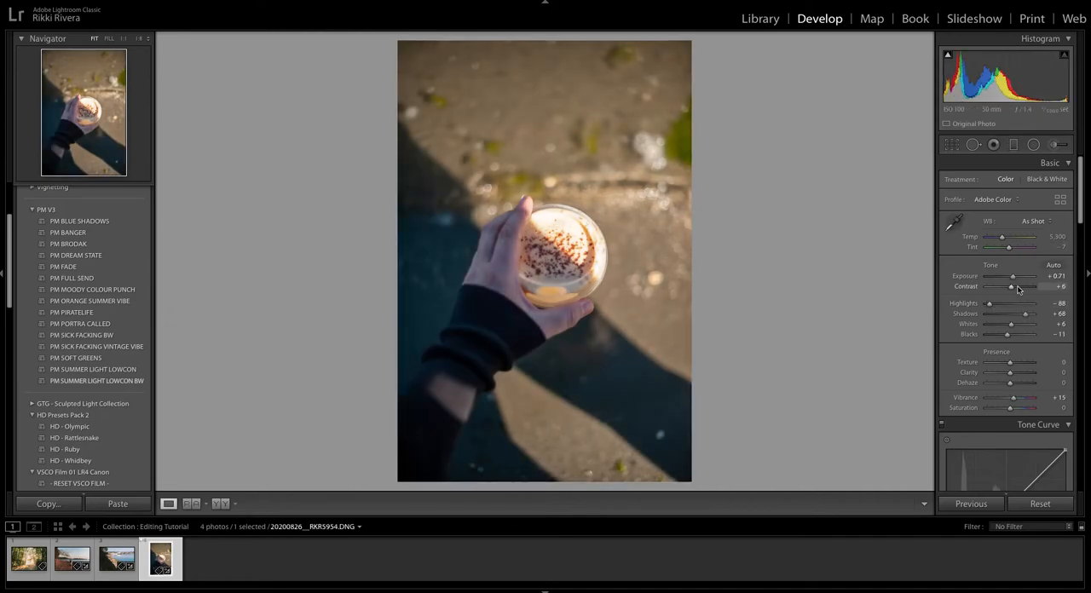
left_click(1017, 287)
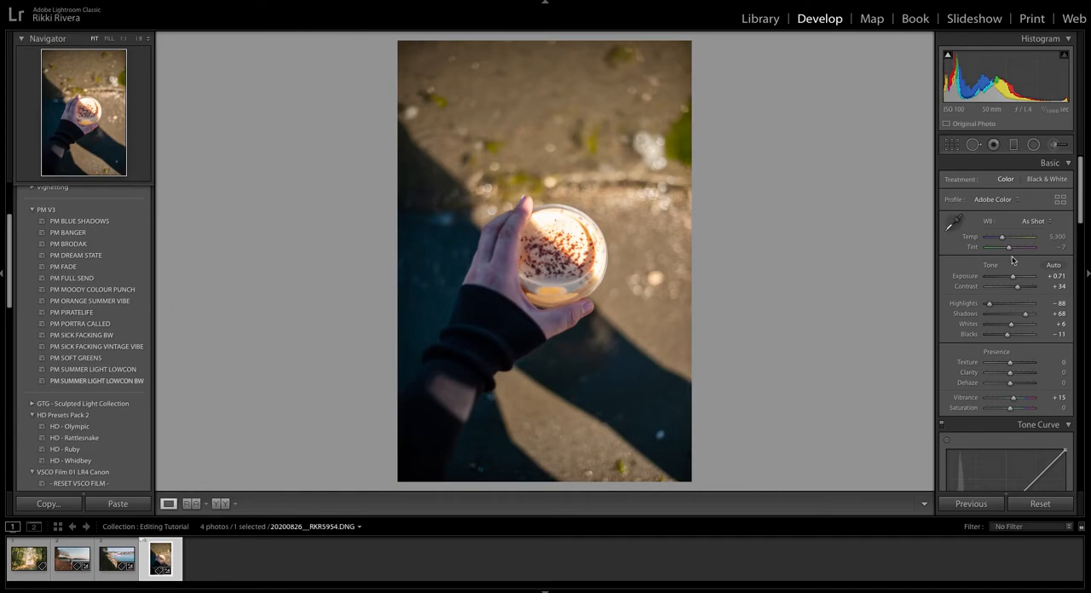
Set Clarity to +8 and Vibrance to +1, and shape the RGB tone curve with lowered shadows and a lifted black point.
scroll(1015, 290, "down", 3)
left_click_drag(1010, 322, 1033, 329)
scroll(1012, 340, "down", 4)
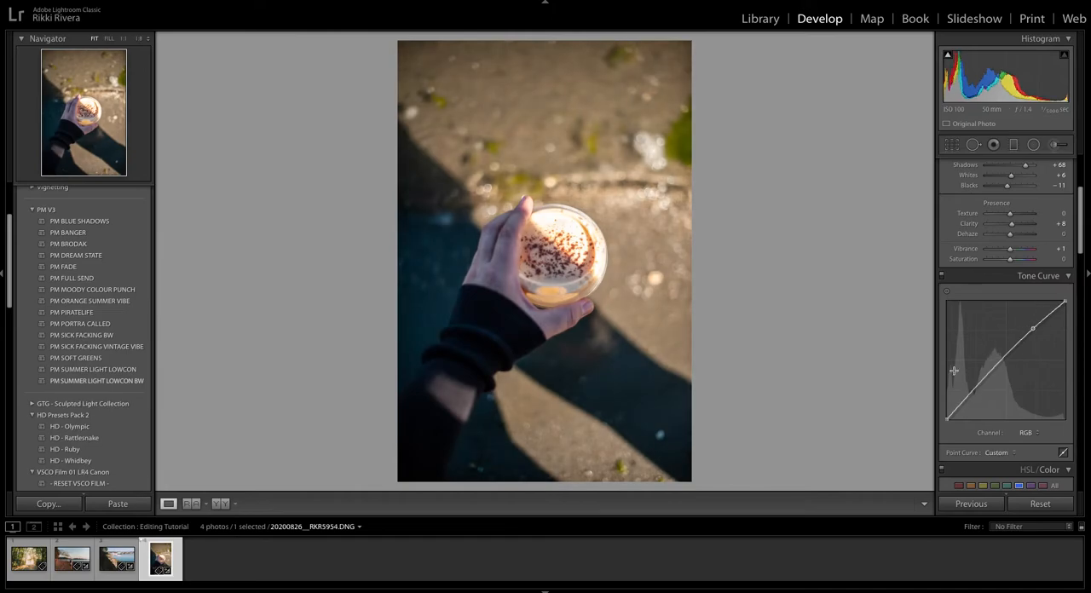
left_click_drag(976, 388, 945, 355)
scroll(975, 390, "down", 3)
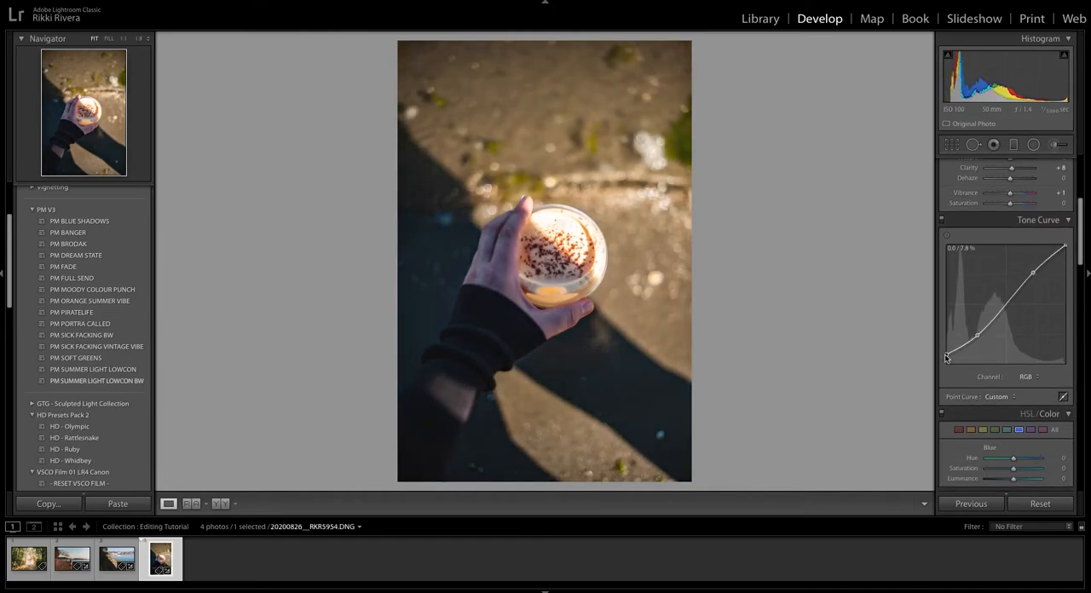
Set split toning to Highlights Hue 300 and Saturation 7, Shadows Hue 78 and Saturation 8, with Balance +39.
scroll(1006, 386, "down", 7)
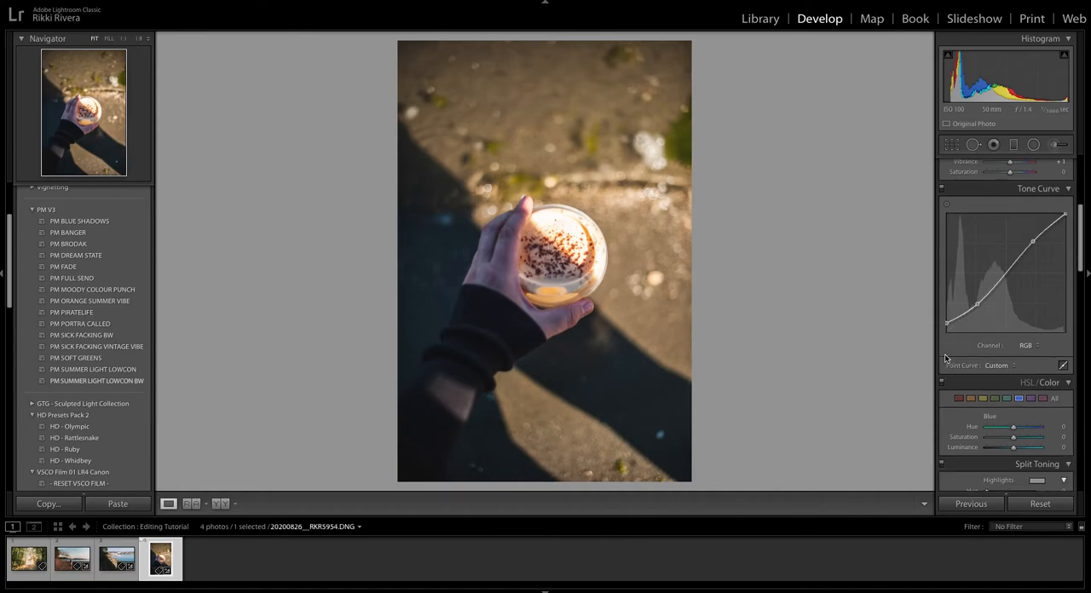
left_click_drag(987, 385, 1025, 384)
left_click_drag(986, 394, 988, 395)
mouse_move(985, 439)
left_mouse_down()
mouse_move(997, 439)
mouse_move(989, 450)
left_mouse_up()
left_click_drag(1016, 411, 1020, 413)
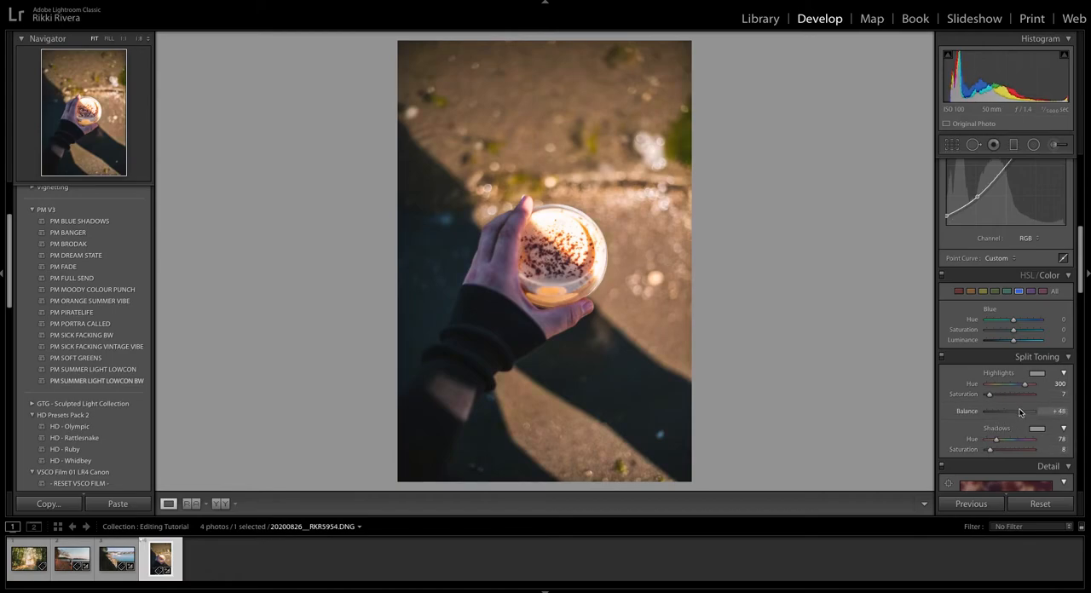
scroll(1017, 412, "up", 10)
Enable Remove Chromatic Aberration and Profile Corrections for the lens, and set the calibration Shadows Tint to +6.
scroll(1017, 413, "down", 20)
scroll(1015, 411, "down", 2)
left_click(994, 344)
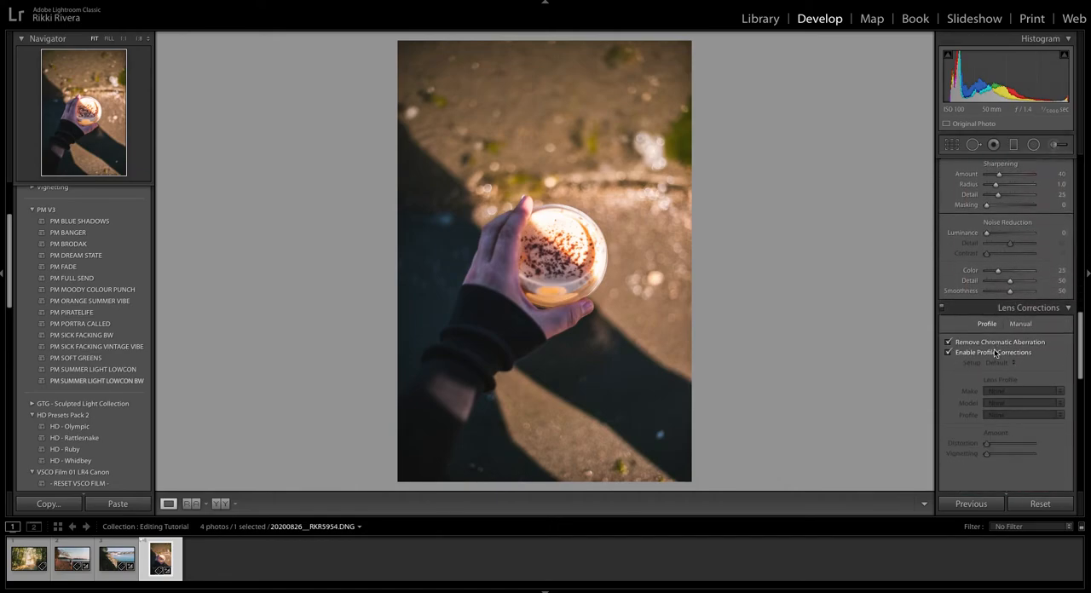
left_click(994, 354)
scroll(998, 363, "down", 10)
scroll(1005, 366, "down", 8)
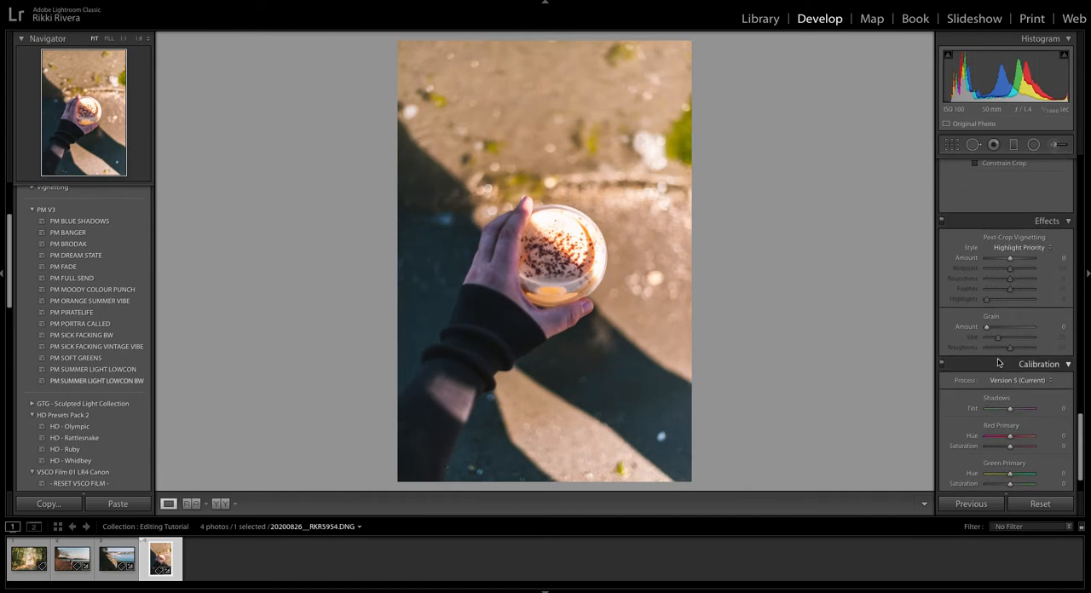
left_click_drag(1010, 366, 1011, 370)
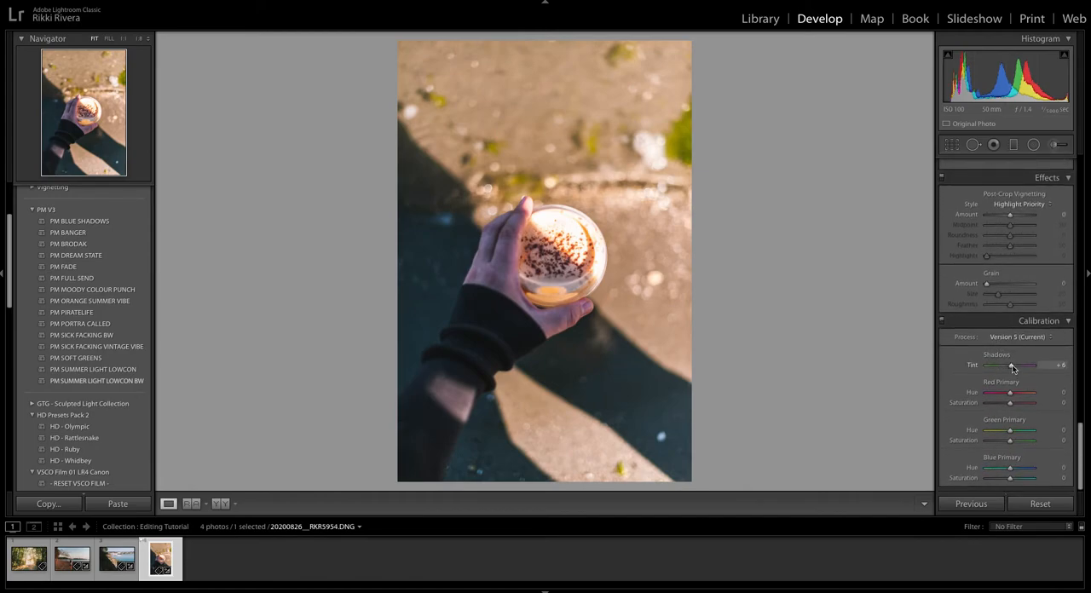
Set the coffee cup photo's Blacks to -23 and slightly lower its Exposure.
scroll(1021, 357, "up", 15)
scroll(1021, 358, "up", 10)
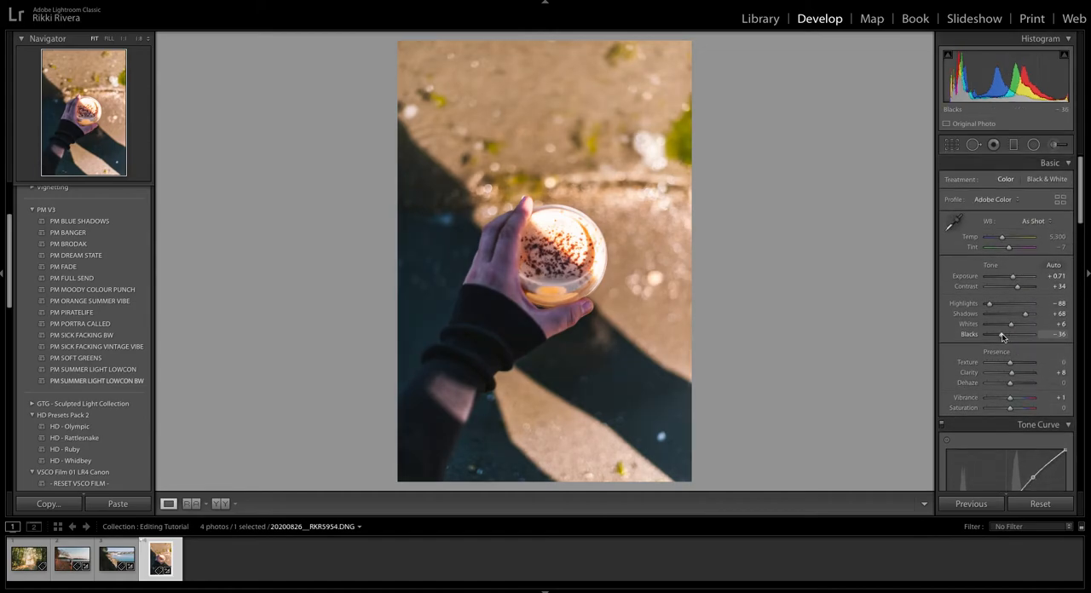
left_click_drag(1002, 337, 1005, 338)
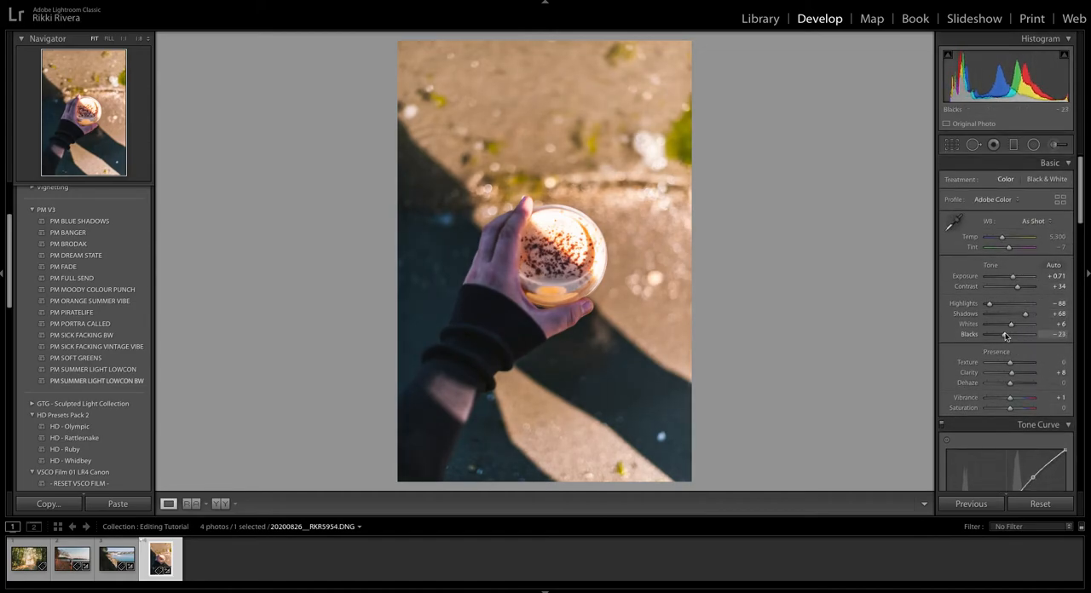
scroll(1040, 320, "down", 1)
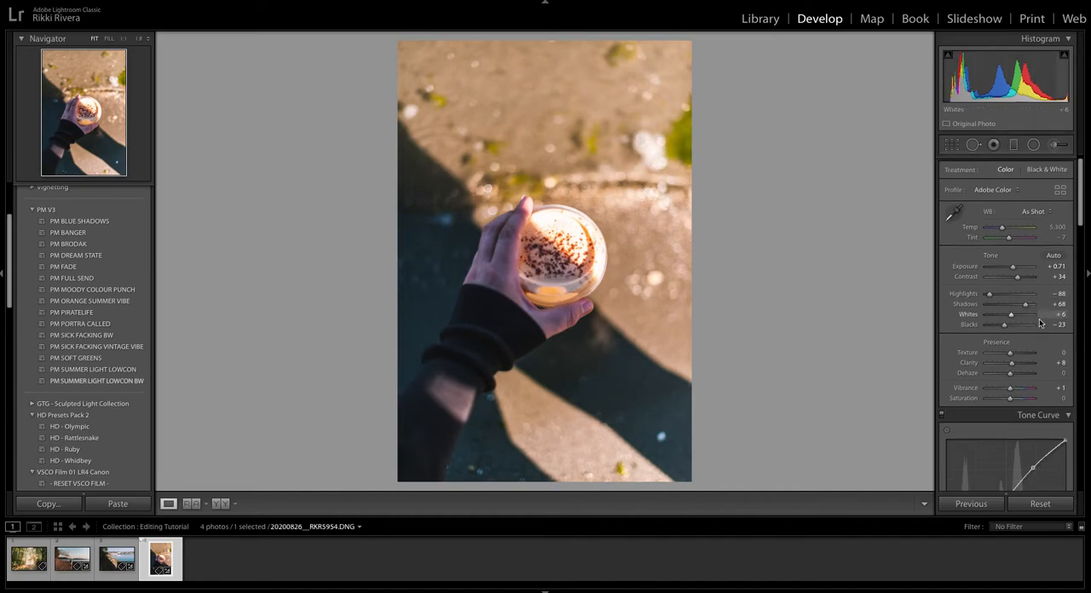
scroll(1040, 320, "down", 4)
scroll(1039, 319, "up", 2)
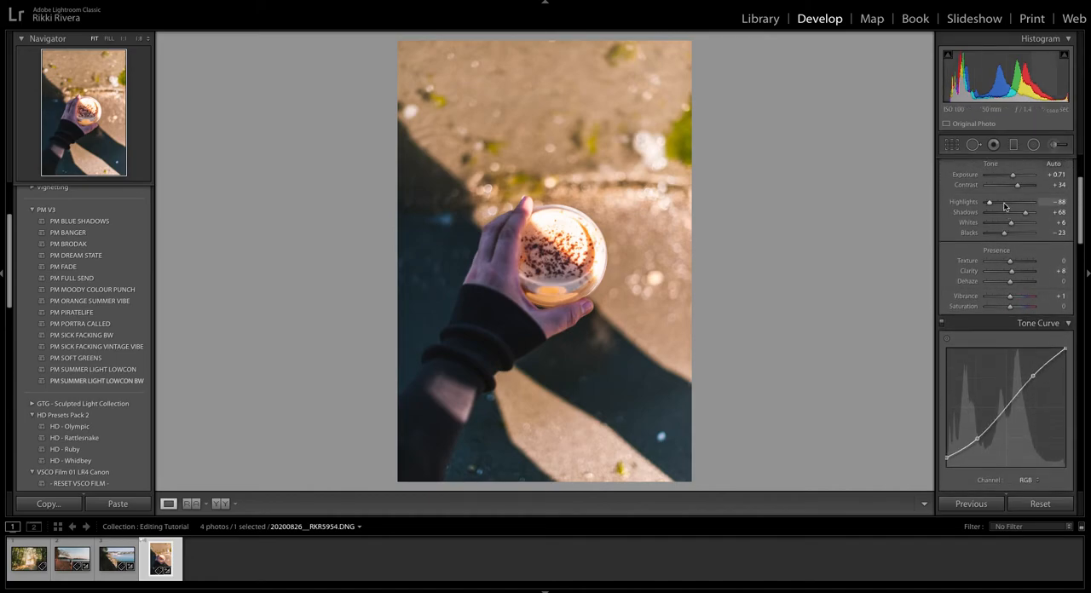
scroll(988, 247, "down", 3)
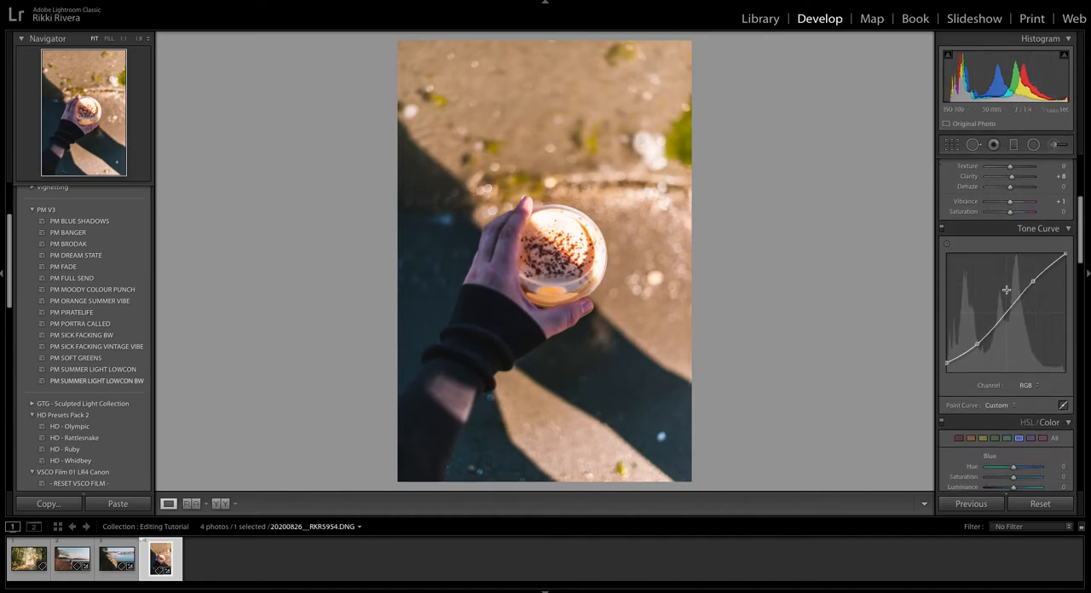
scroll(1010, 272, "up", 5)
left_click_drag(1014, 276, 1018, 287)
scroll(1017, 296, "down", 6)
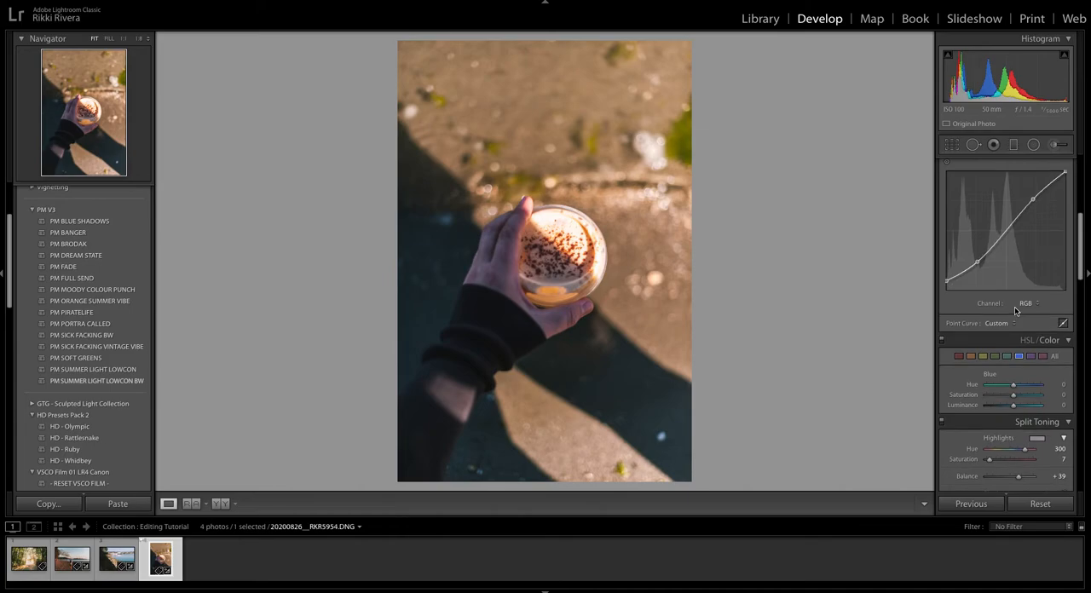
Set the yellow colour range to Hue -9, Saturation -26 and Luminance +27.
scroll(1014, 307, "down", 3)
left_click(996, 330)
mouse_move(1012, 369)
left_mouse_down()
mouse_move(995, 361)
mouse_move(1033, 363)
mouse_move(990, 373)
mouse_move(1034, 365)
mouse_move(1000, 370)
mouse_move(1012, 361)
mouse_move(1019, 380)
left_mouse_up()
left_click(982, 331)
left_click(995, 332)
left_click(982, 332)
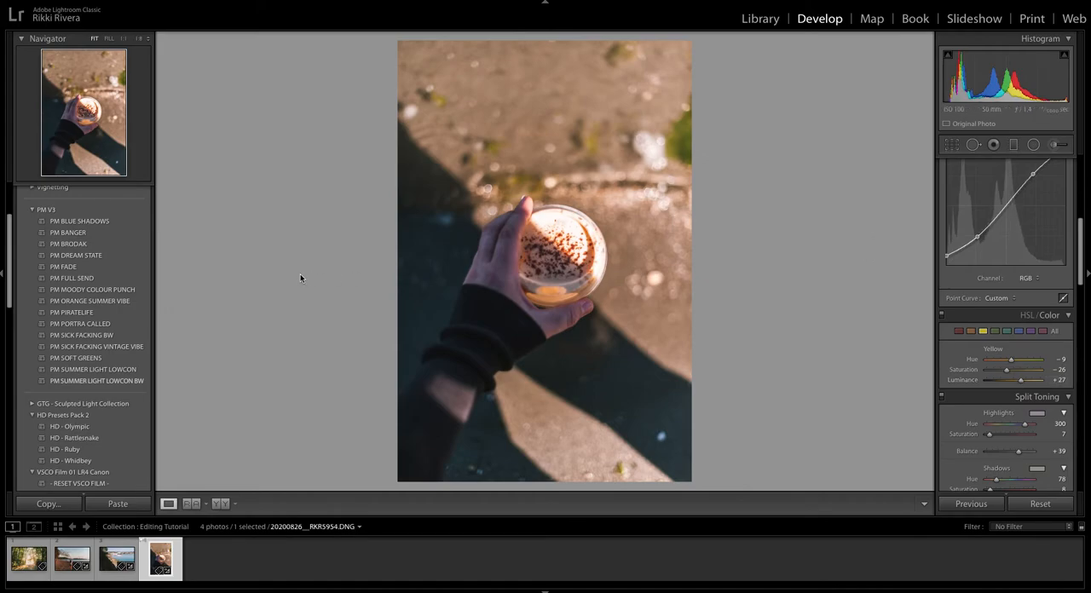
Preview the PM V3, HD Presets Pack 2 and VSCO Film 01 presets on the coffee cup photo.
left_click(104, 225)
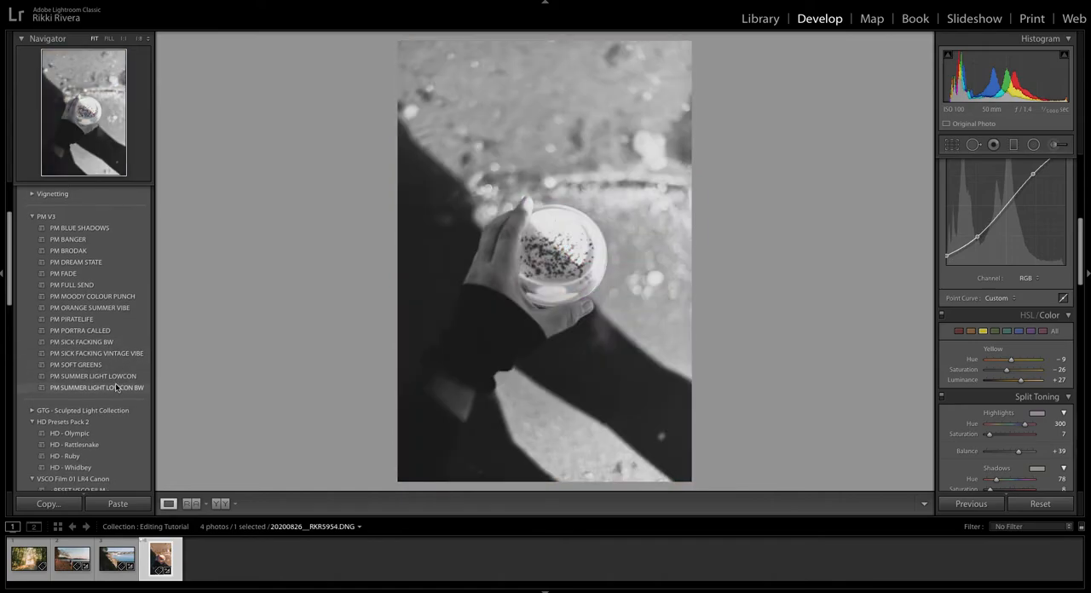
scroll(115, 375, "down", 3)
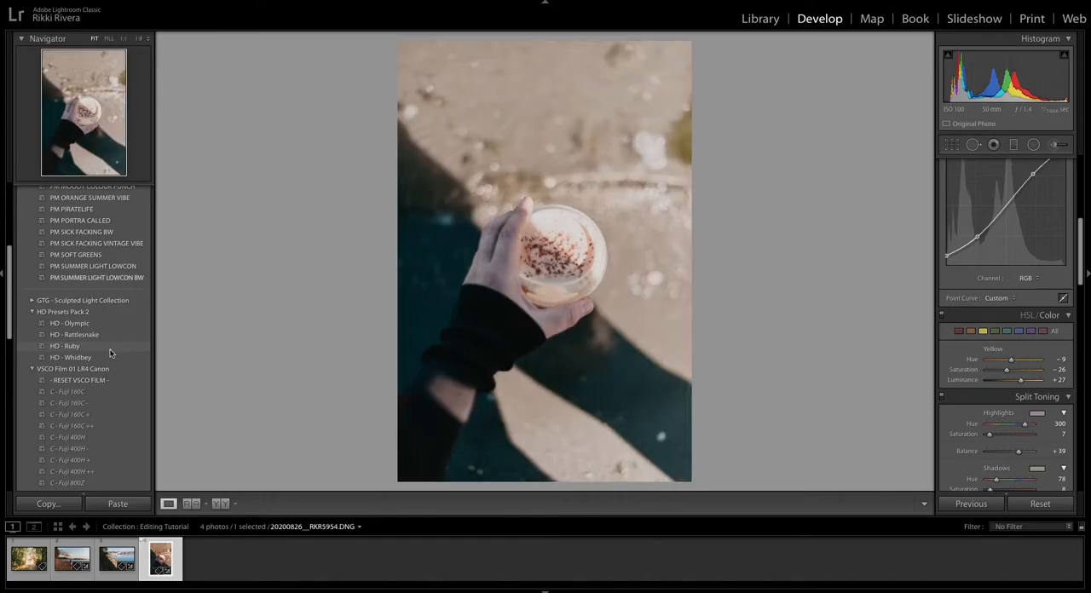
left_click(110, 359)
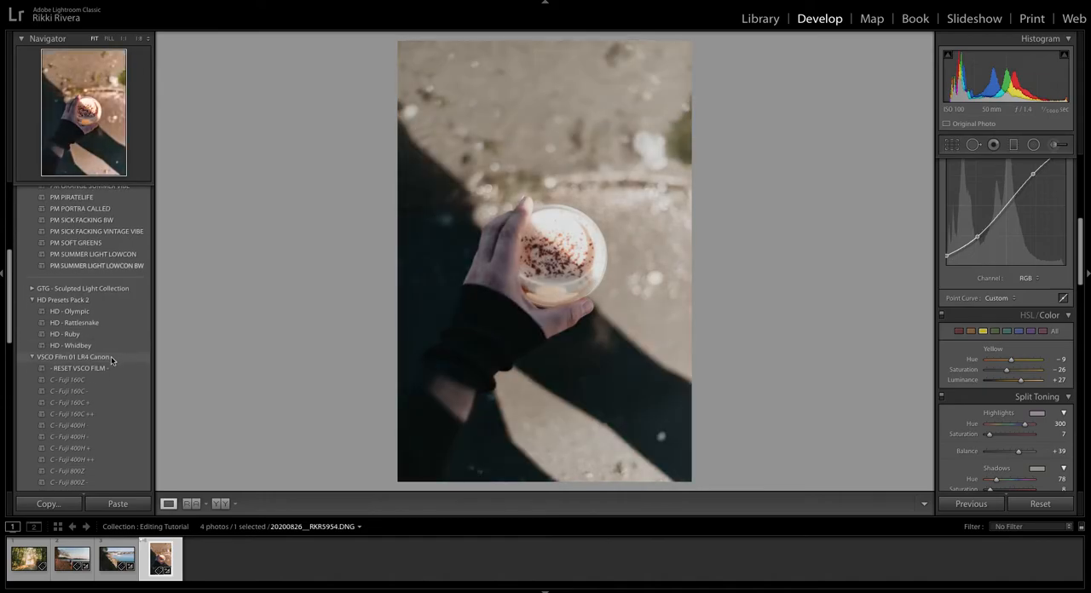
scroll(111, 360, "down", 2)
scroll(111, 361, "down", 1)
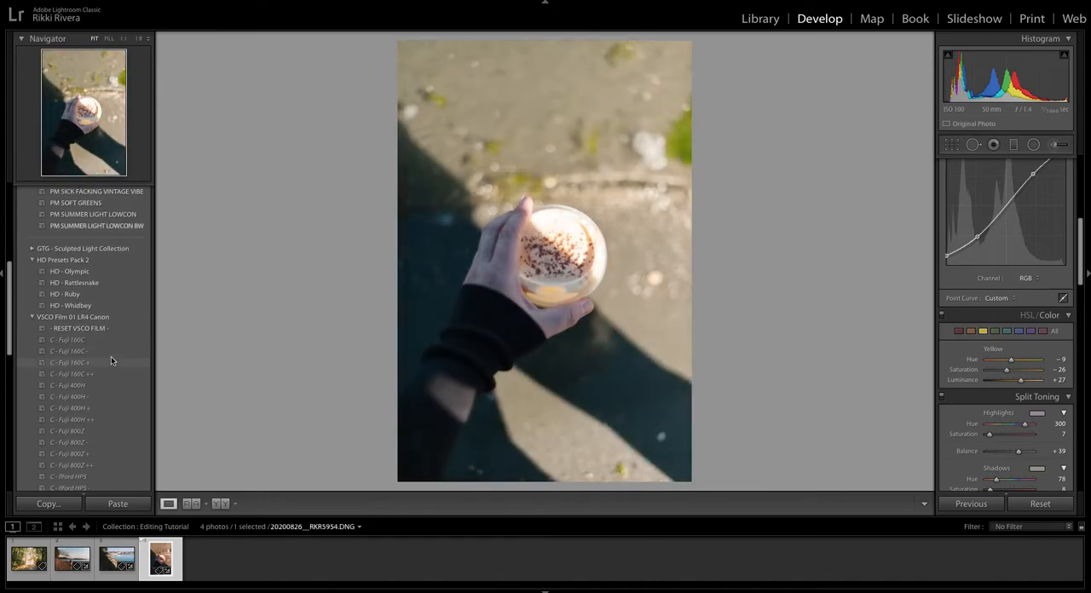
scroll(110, 359, "down", 2)
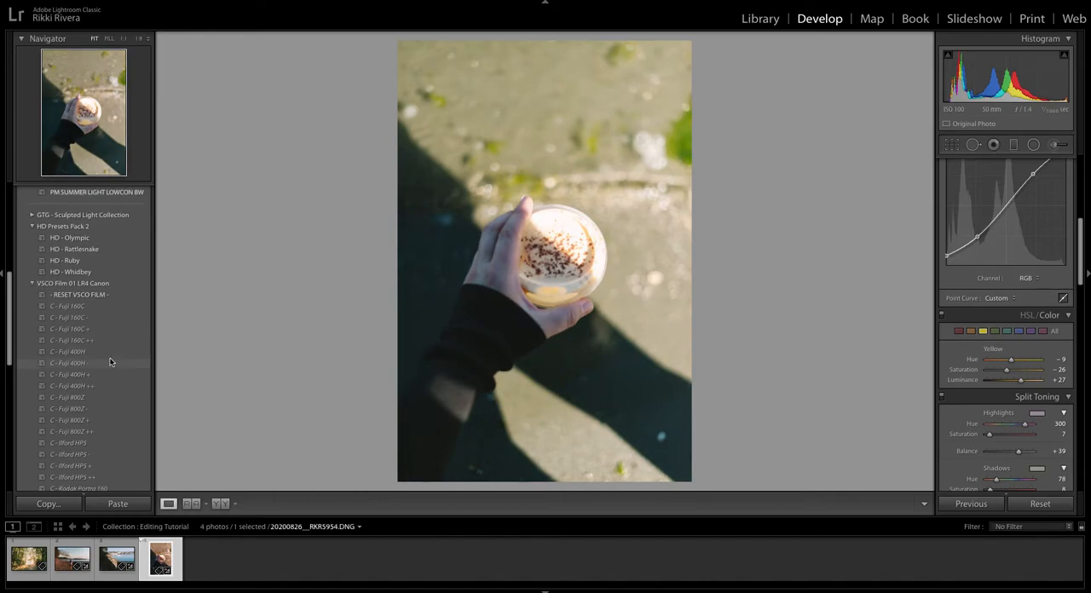
scroll(111, 362, "up", 1)
scroll(111, 361, "up", 9)
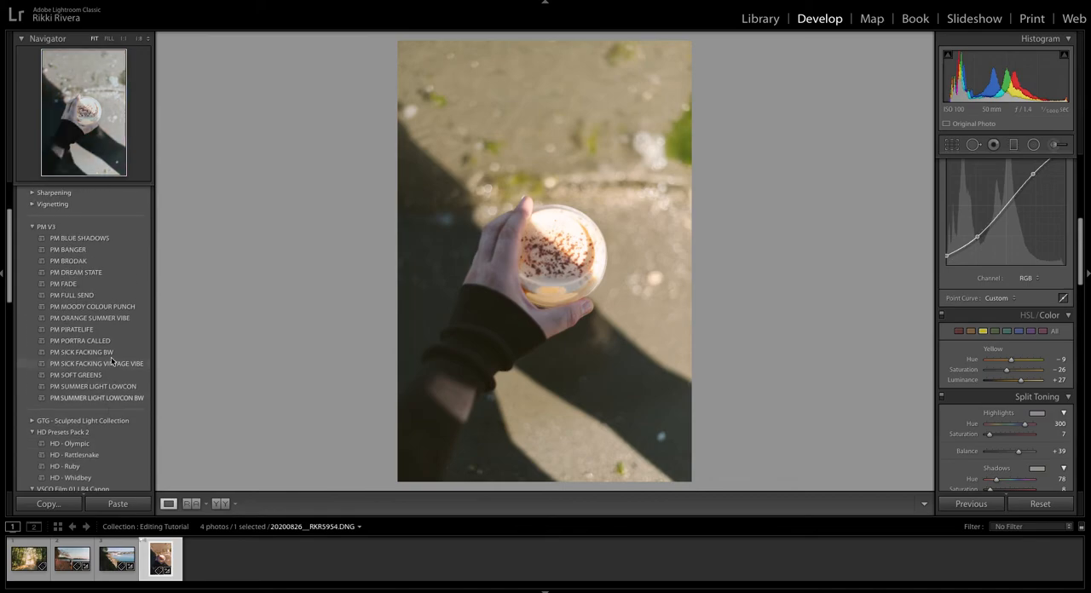
left_click(106, 240)
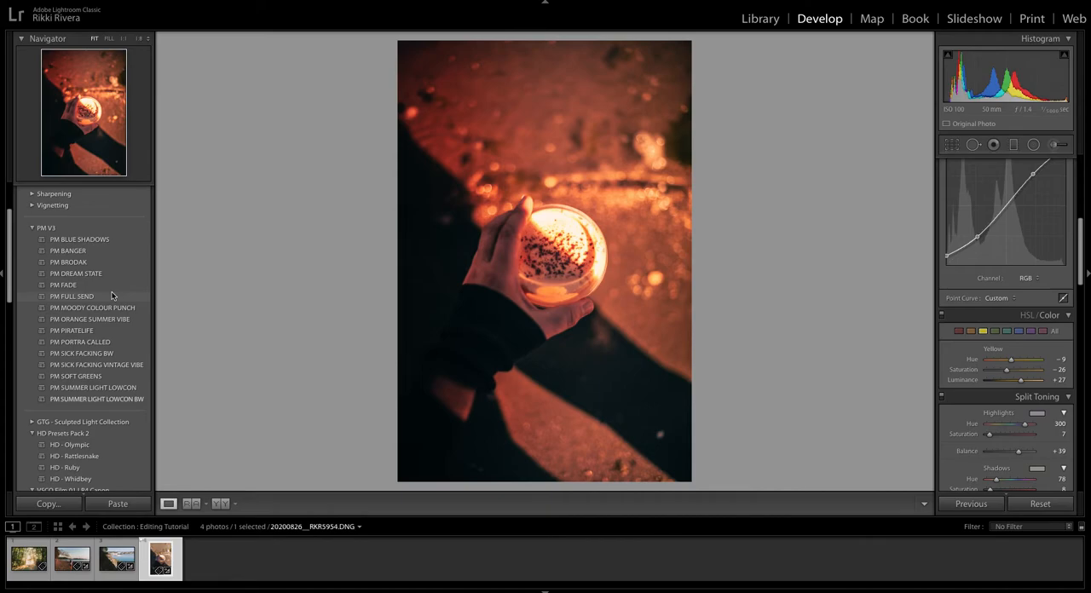
scroll(112, 295, "down", 1)
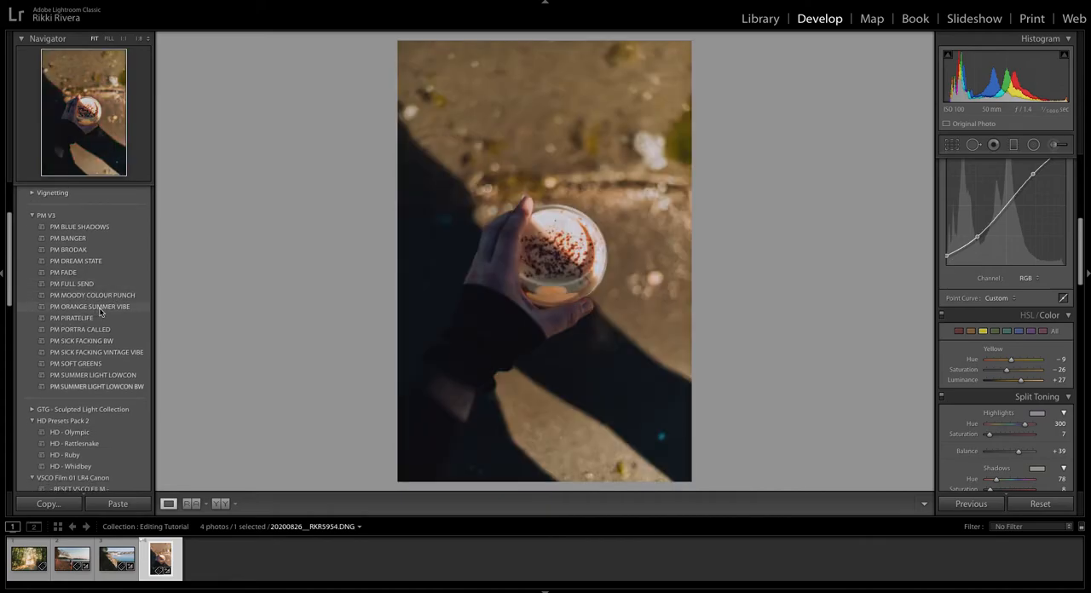
Apply the PM ORANGE SUMMER VIBE preset, and set Exposure to +0.60 and Whites to -100.
left_click(98, 310)
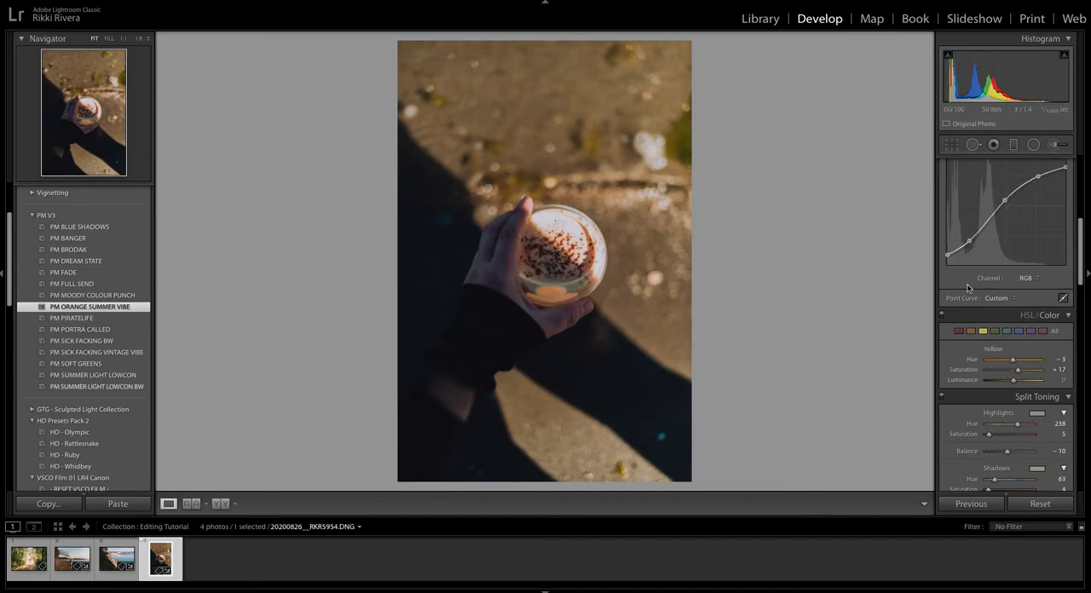
scroll(988, 281, "up", 5)
left_click_drag(1008, 277, 1014, 279)
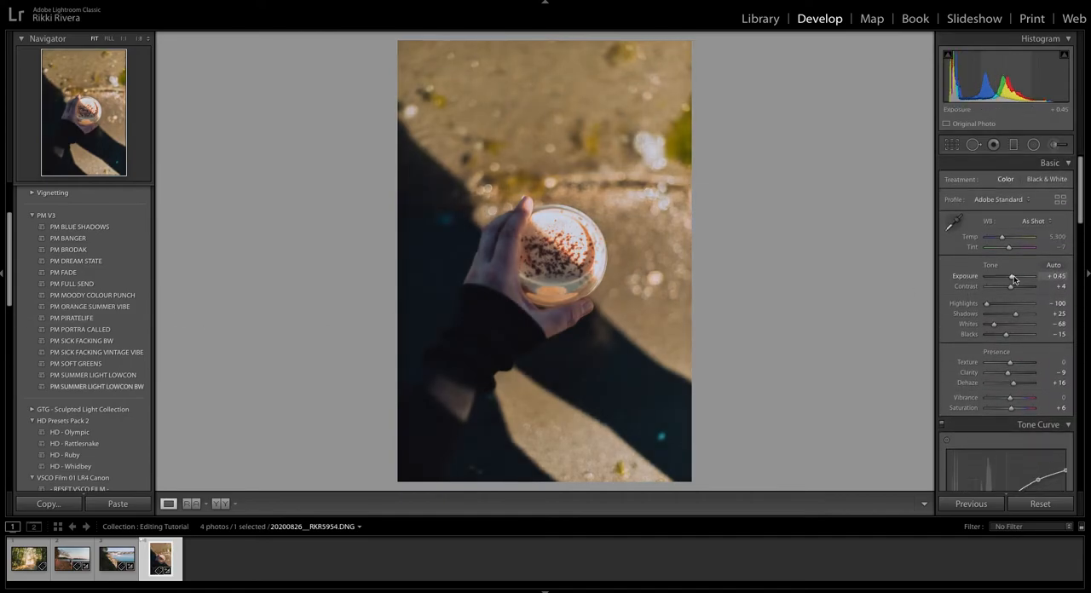
mouse_move(993, 324)
left_mouse_down()
mouse_move(1004, 326)
mouse_move(984, 329)
left_mouse_up()
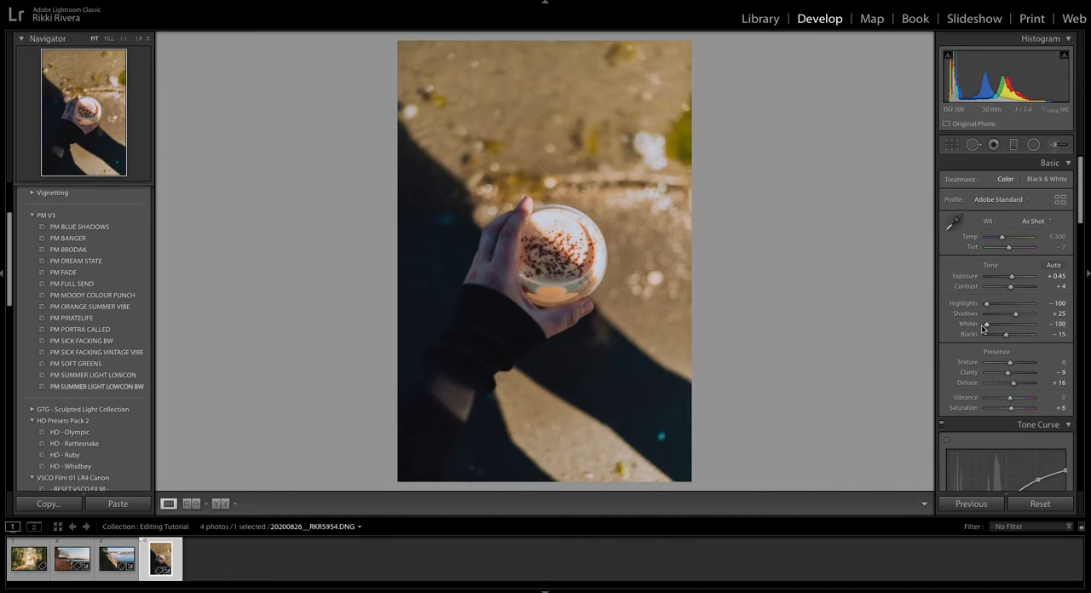
left_click_drag(1011, 277, 1014, 279)
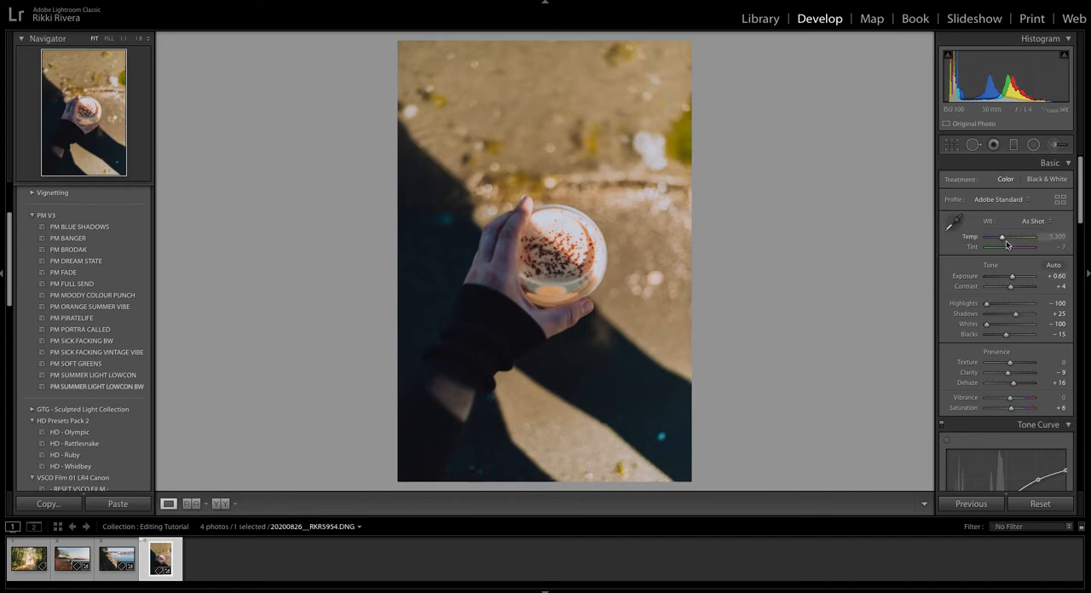
Raise the white endpoint of the RGB tone curve to full brightness and slightly lift its shadow point.
scroll(1005, 245, "down", 5)
left_click_drag(1064, 230, 1063, 205)
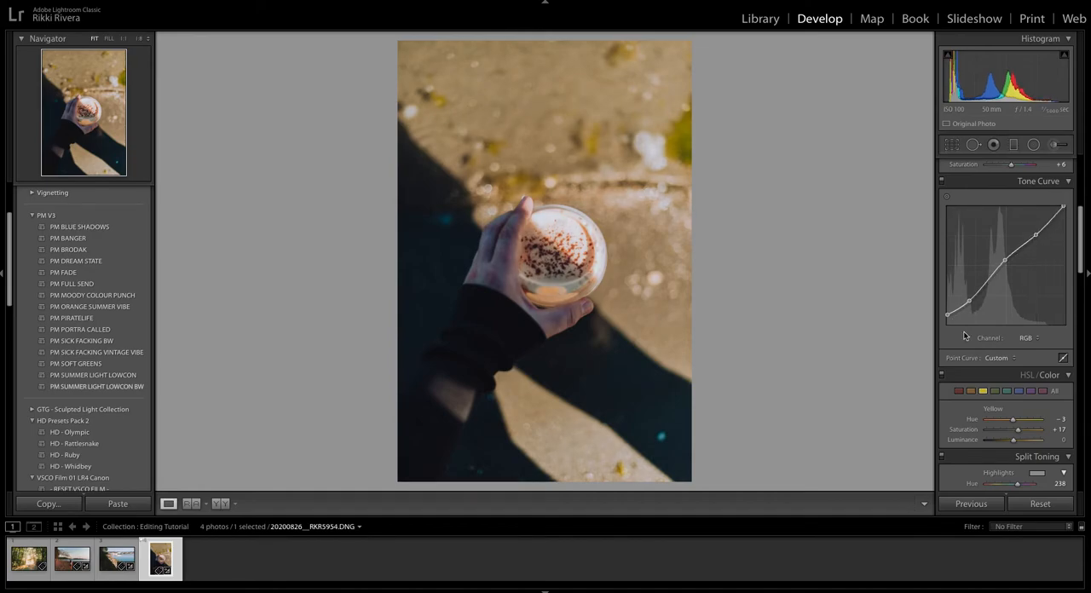
left_click_drag(969, 302, 970, 299)
Set the Hue of the blue colour range to -11.
scroll(1013, 359, "down", 2)
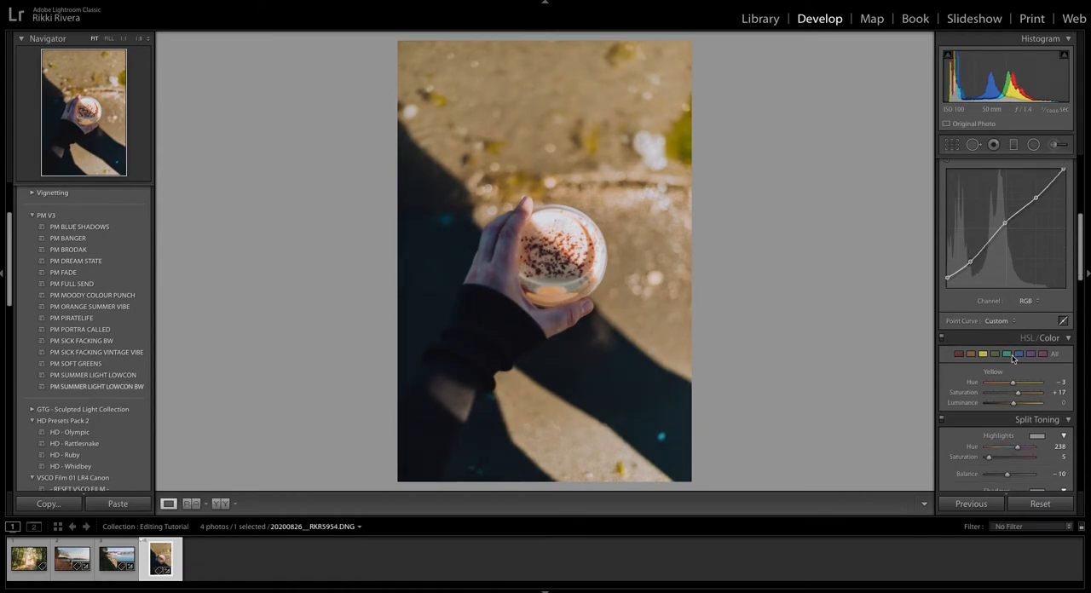
left_click(1018, 355)
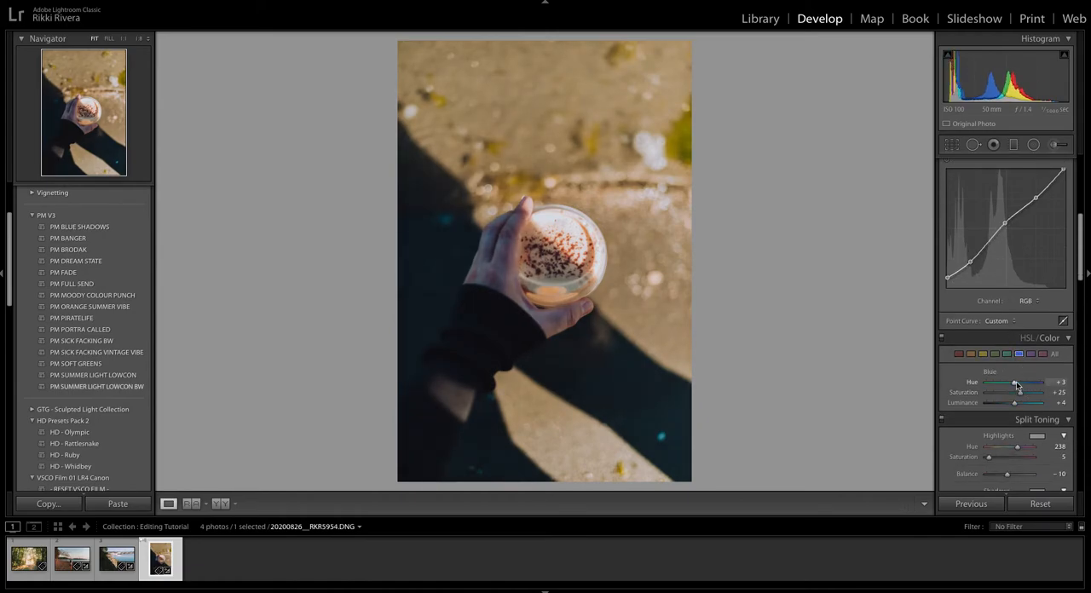
left_click_drag(1014, 385, 1010, 385)
Adjust the split toning Shadows Hue and the Balance of the coffee cup photo.
scroll(1023, 352, "down", 1)
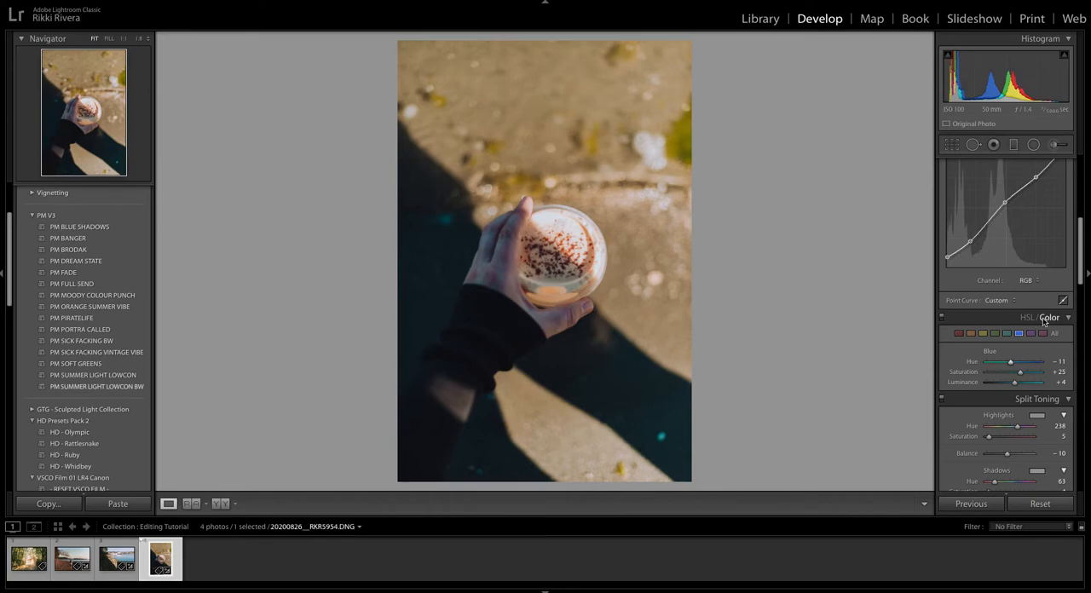
scroll(1027, 320, "down", 2)
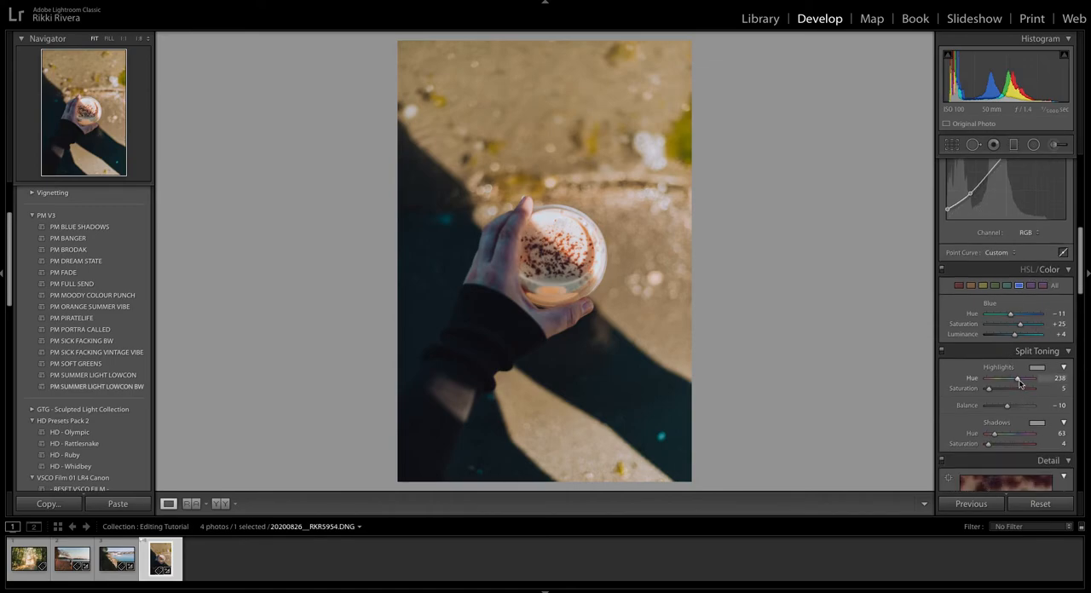
left_click_drag(994, 435, 1021, 410)
Set the coffee cup photo's Clarity to +5 and Dehaze to 0.
scroll(1019, 407, "up", 3)
scroll(1014, 407, "up", 7)
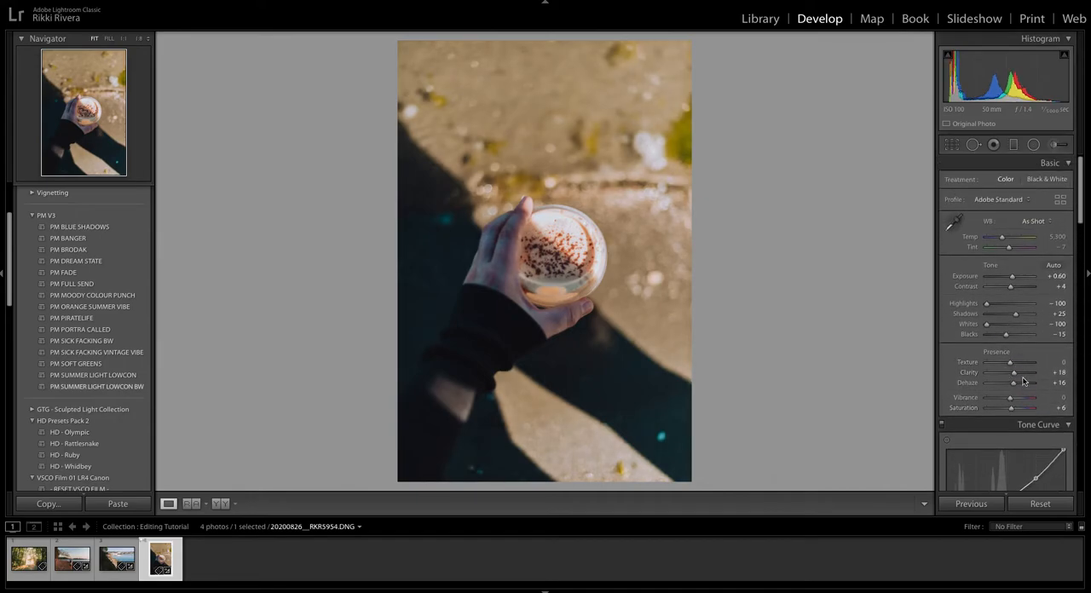
mouse_move(1015, 378)
left_mouse_down()
mouse_move(999, 376)
mouse_move(1013, 374)
mouse_move(1011, 384)
left_mouse_up()
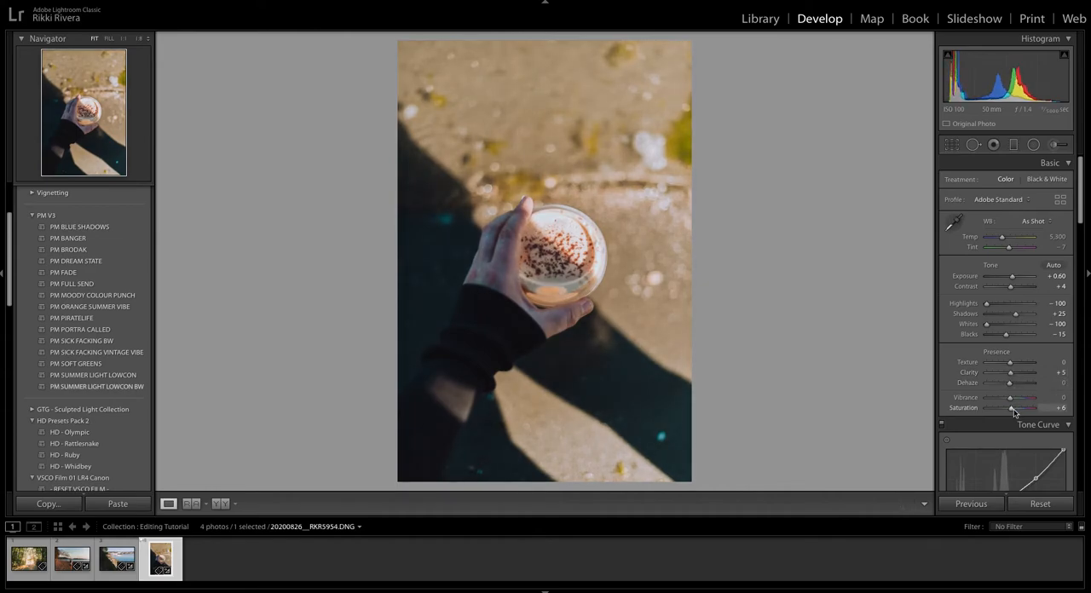
Set the coffee cup photo's Saturation to +13 and Whites to -50.
left_click_drag(1012, 410, 1014, 410)
left_click(1009, 325)
left_click_drag(1008, 325, 998, 325)
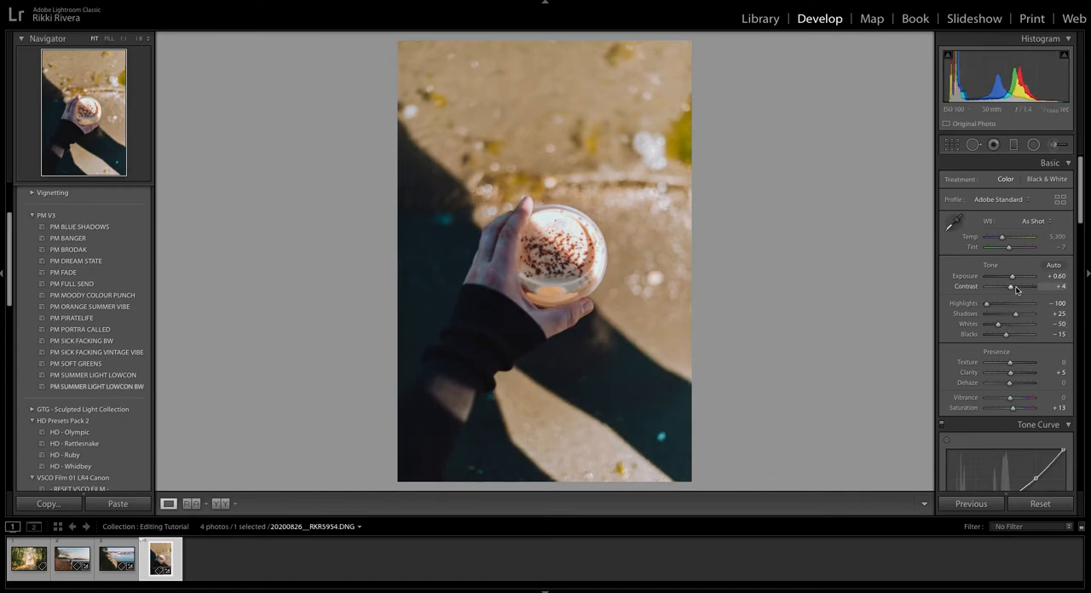
scroll(1018, 298, "down", 3)
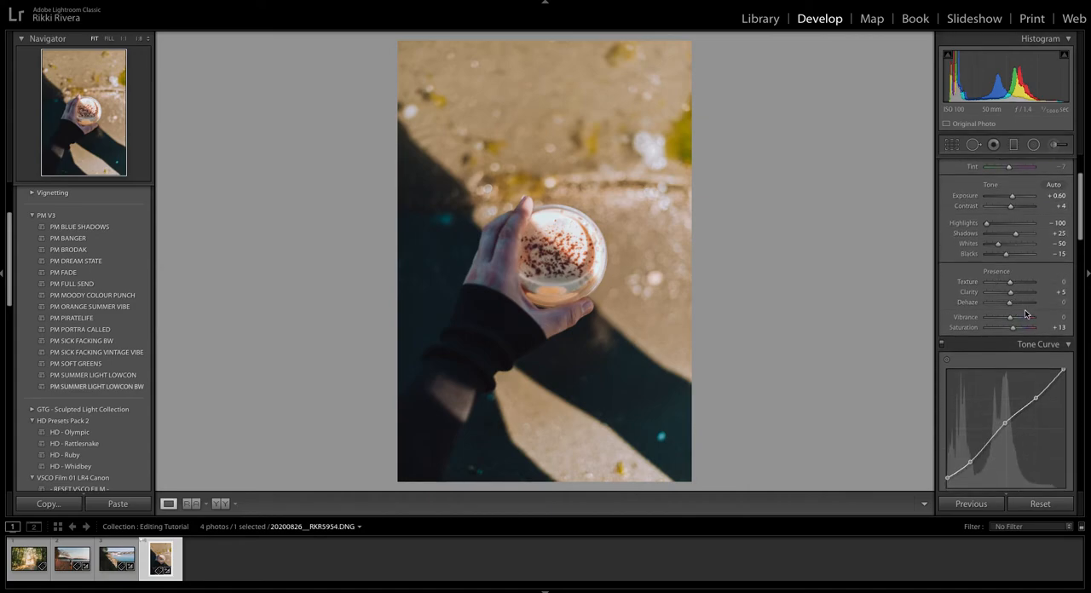
Reset the coffee cup photo's Grain Amount to 0 and adjust the Blue Primary Hue in its calibration.
scroll(1026, 315, "down", 10)
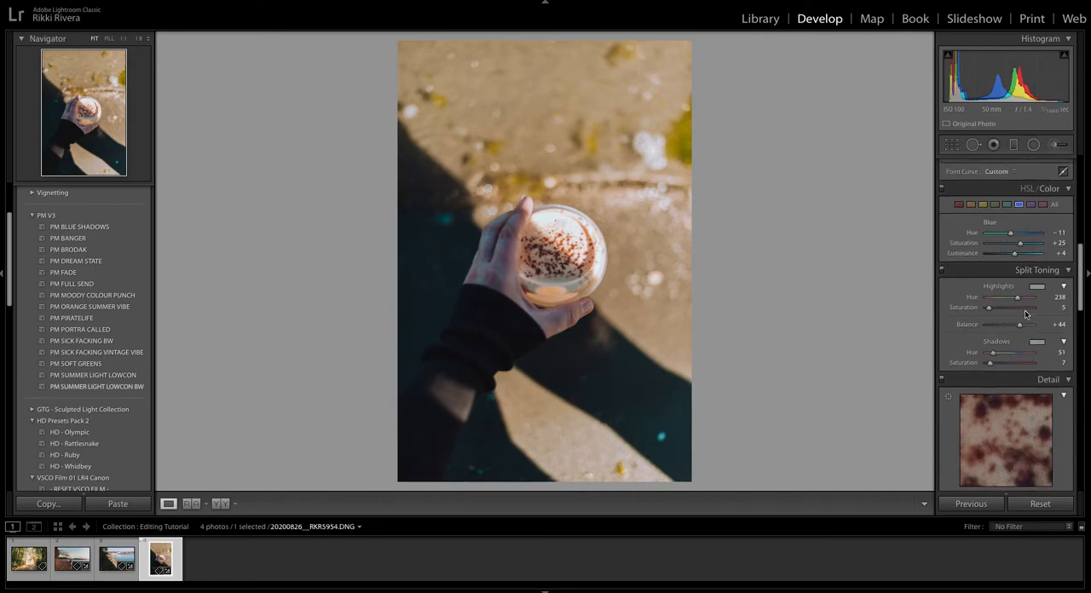
scroll(1025, 315, "down", 7)
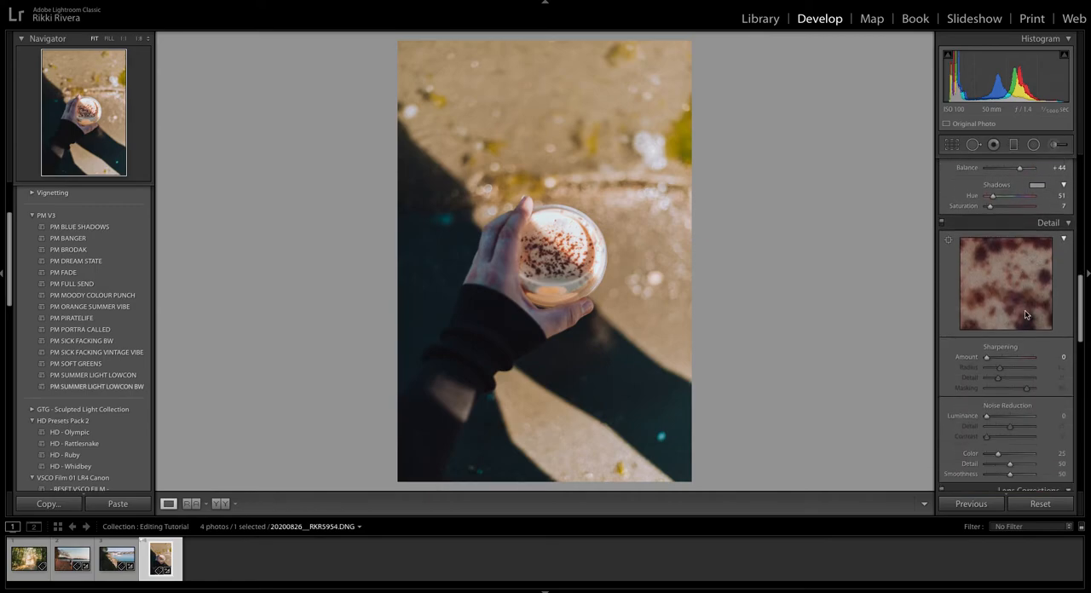
scroll(1025, 315, "down", 8)
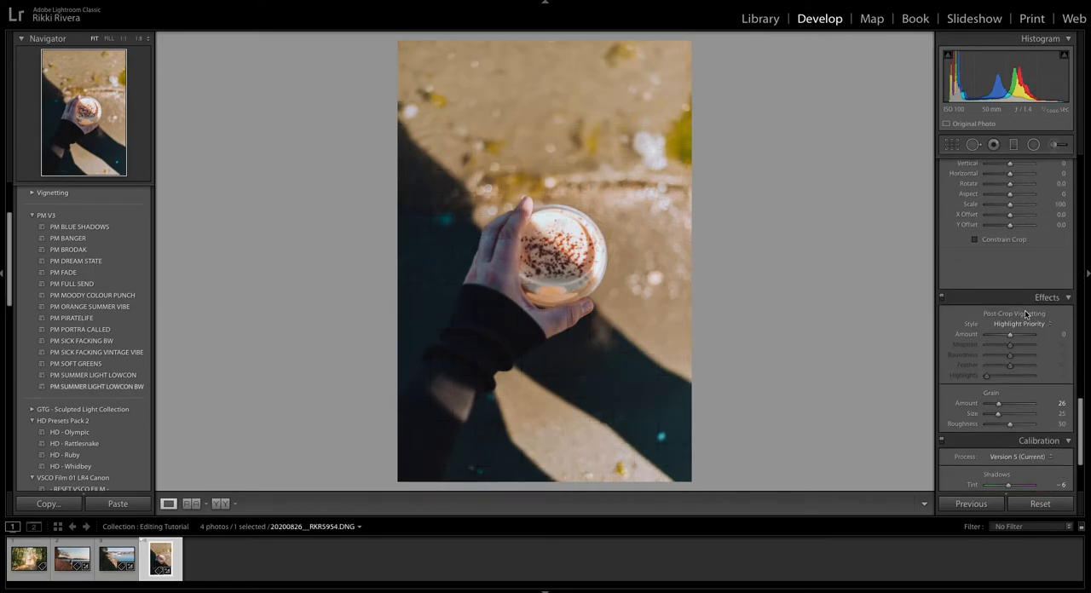
scroll(1025, 315, "down", 3)
double_click(971, 298)
scroll(1009, 305, "down", 1)
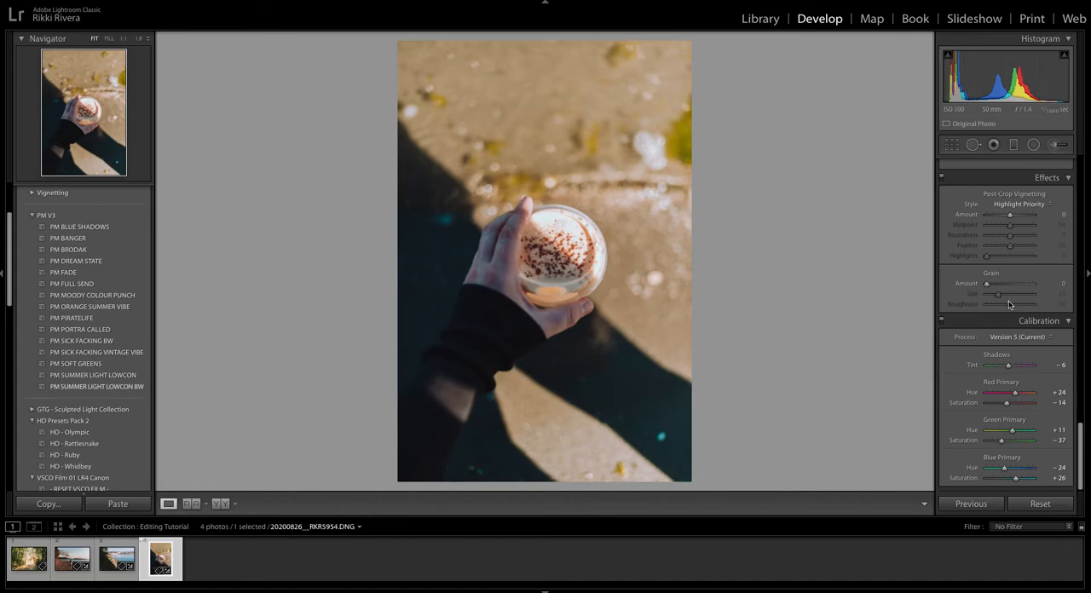
left_click(1011, 472)
left_click_drag(1009, 470, 1004, 470)
Add a slightly tilted Burn Highlights graduated filter fading down from the top of the coffee cup photo to around the hand.
left_click(1013, 144)
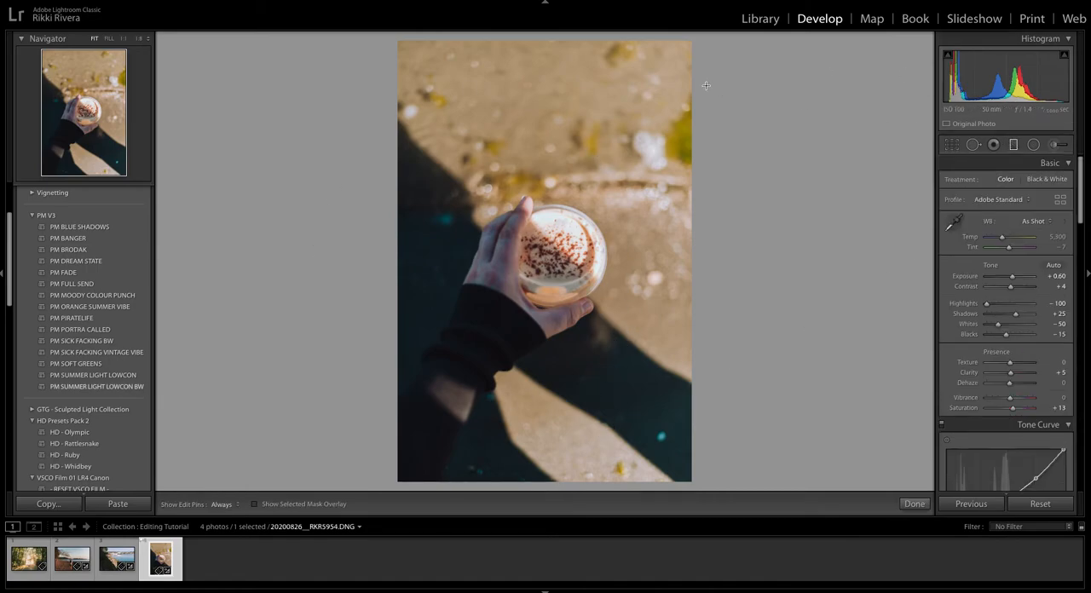
left_click_drag(605, 39, 585, 173)
left_click_drag(594, 105, 598, 150)
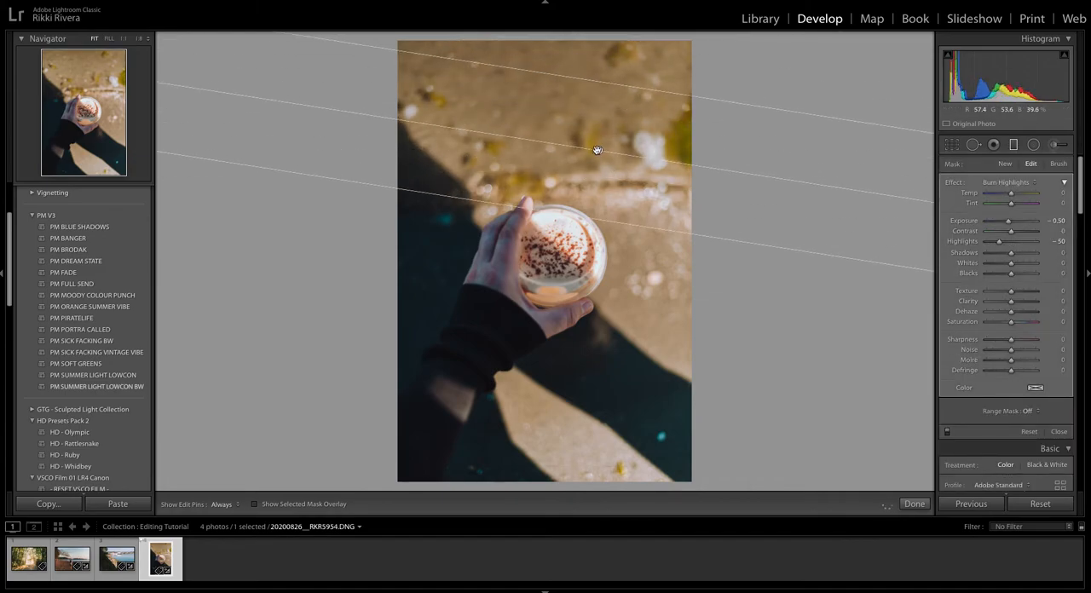
Give the graduated filter a cooler Temp, Tint 17, a weaker Highlights reduction and Saturation 31, and close the filter.
left_click_drag(1011, 194, 1017, 206)
left_click(1007, 243)
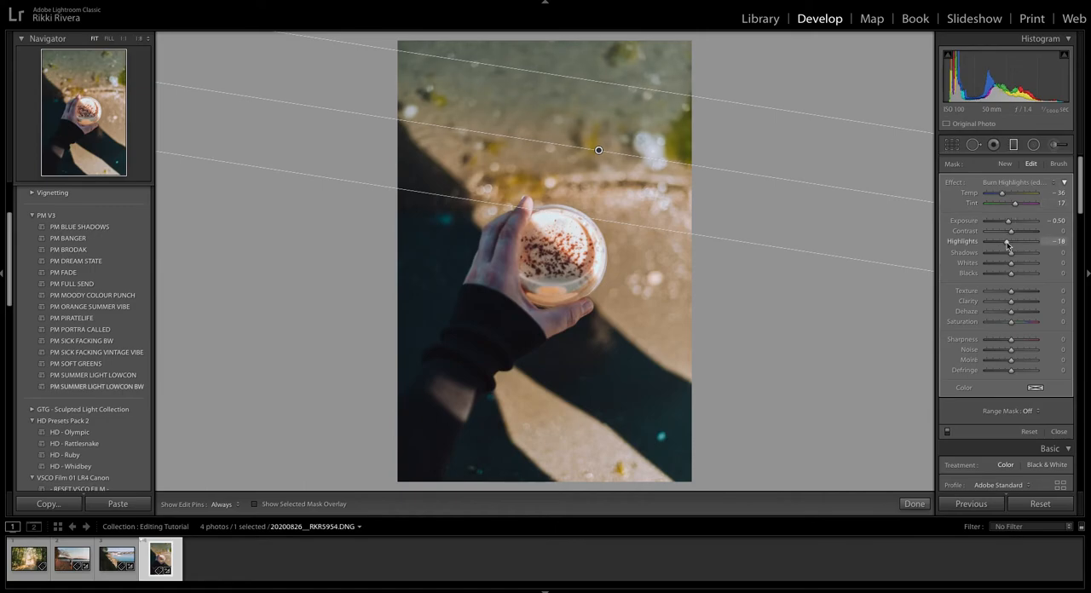
left_click(1012, 322)
left_click_drag(1017, 323, 1020, 322)
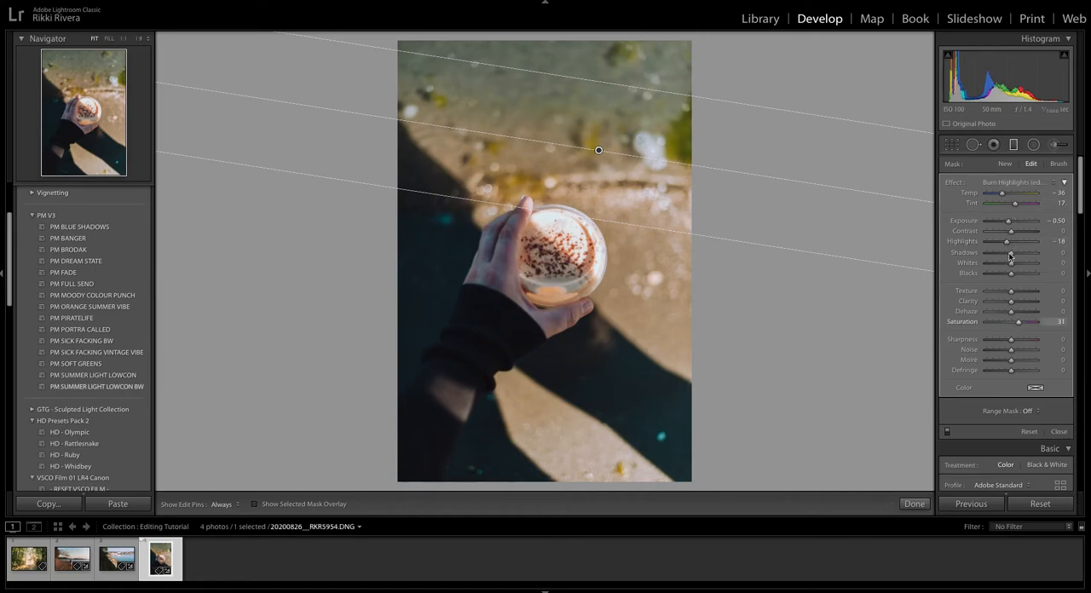
left_click_drag(1002, 194, 1001, 195)
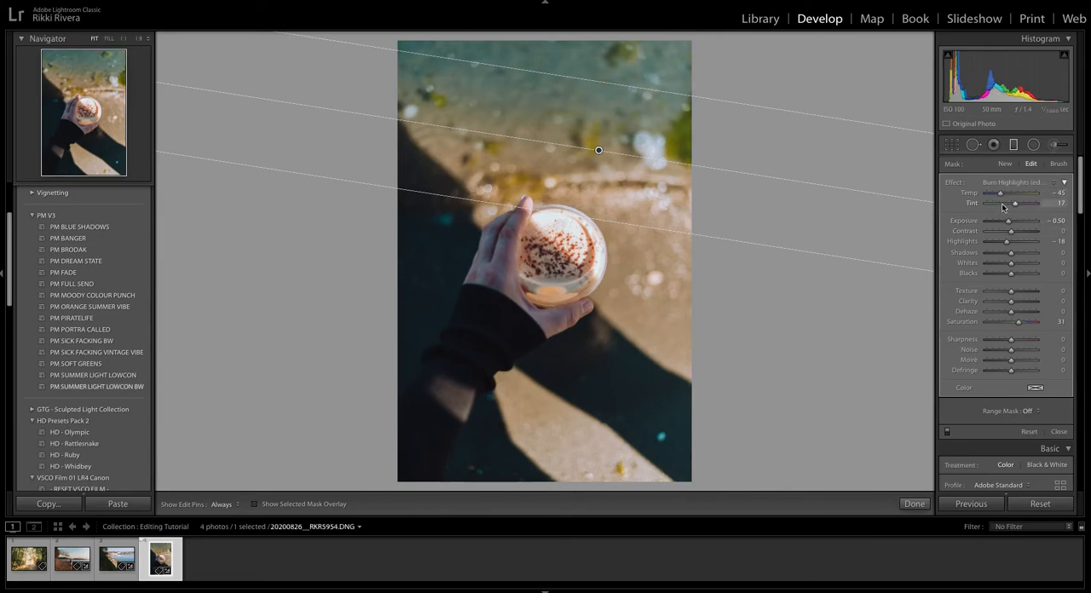
left_click_drag(1001, 195, 1004, 196)
left_click(1057, 432)
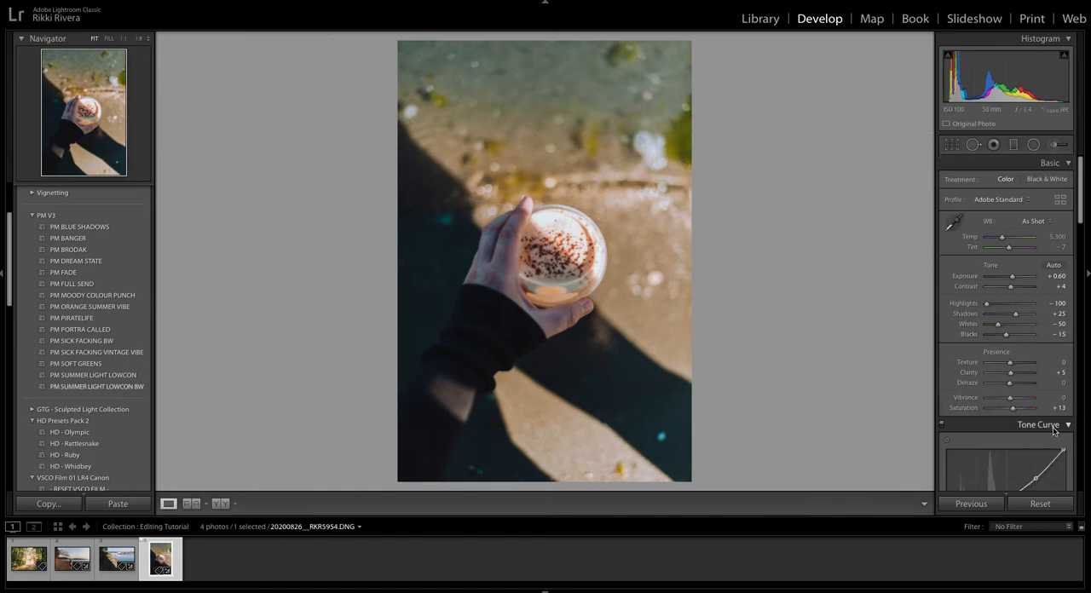
Set the coffee cup photo's overall Saturation to +5.
scroll(1014, 341, "down", 3)
scroll(1011, 328, "down", 5)
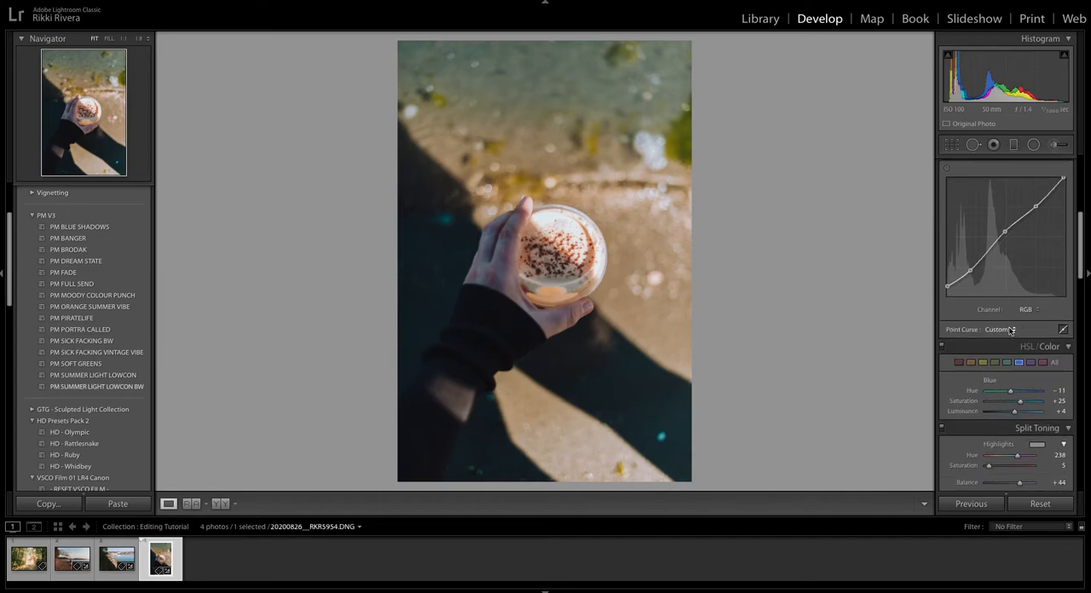
scroll(1012, 331, "up", 4)
left_click_drag(1013, 246, 1014, 247)
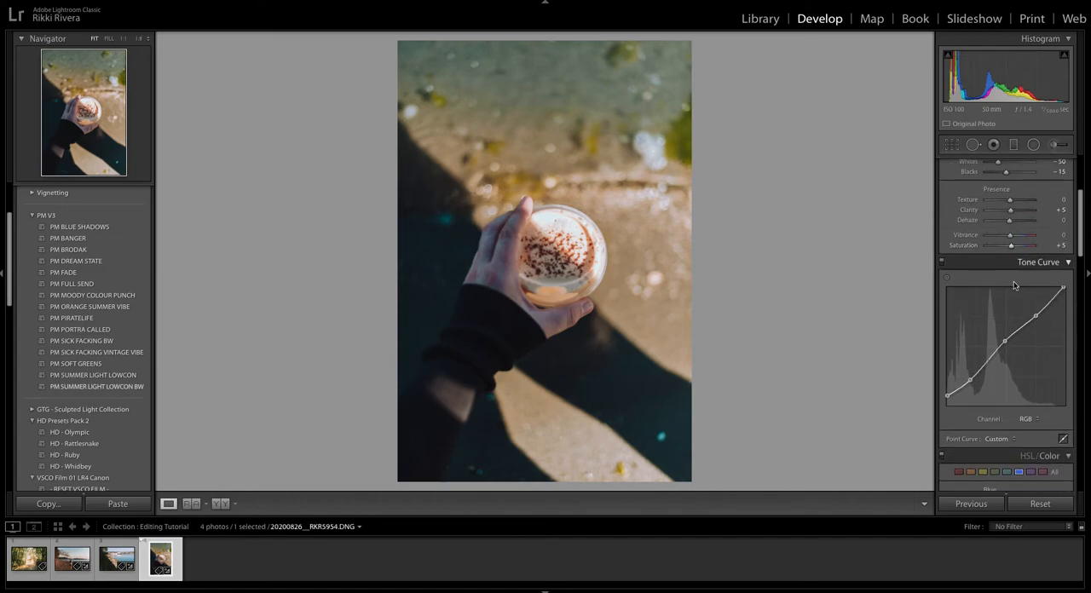
Lower the Saturation of the yellow colour range and set the blue colour range's Saturation to +53.
scroll(997, 281, "down", 6)
left_click(983, 257)
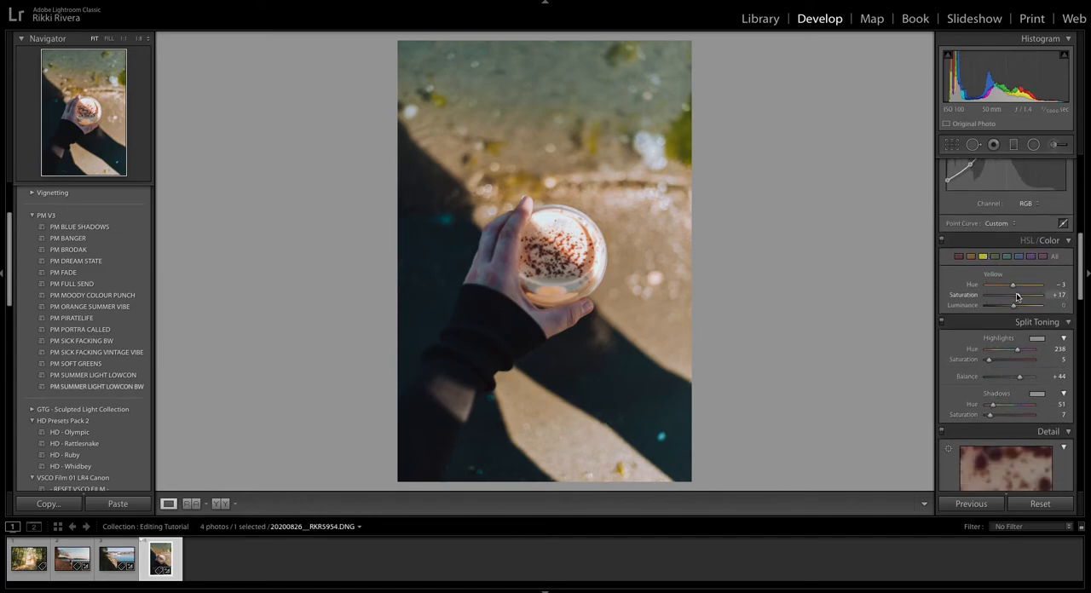
left_click_drag(1018, 296, 1003, 298)
left_click(1006, 256)
left_click_drag(1013, 295, 1028, 297)
left_click(1018, 256)
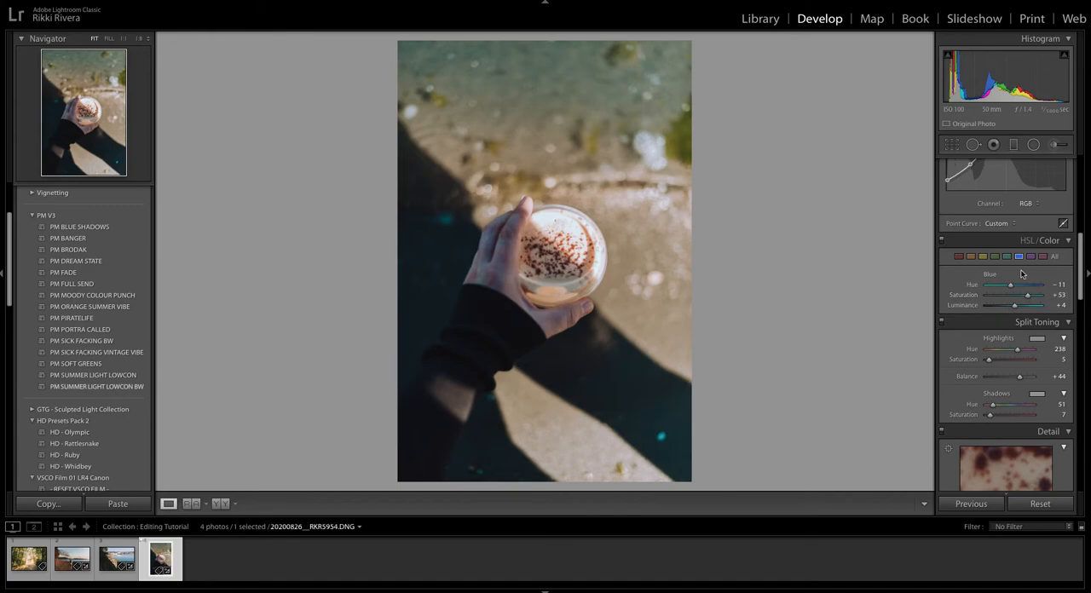
Shift the tone curve's shadow point slightly to darken the shadows, and show the settings of the orange colour range.
scroll(1016, 274, "up", 3)
left_click_drag(970, 294, 974, 294)
scroll(1027, 342, "down", 1)
scroll(1027, 342, "down", 1)
left_click(970, 336)
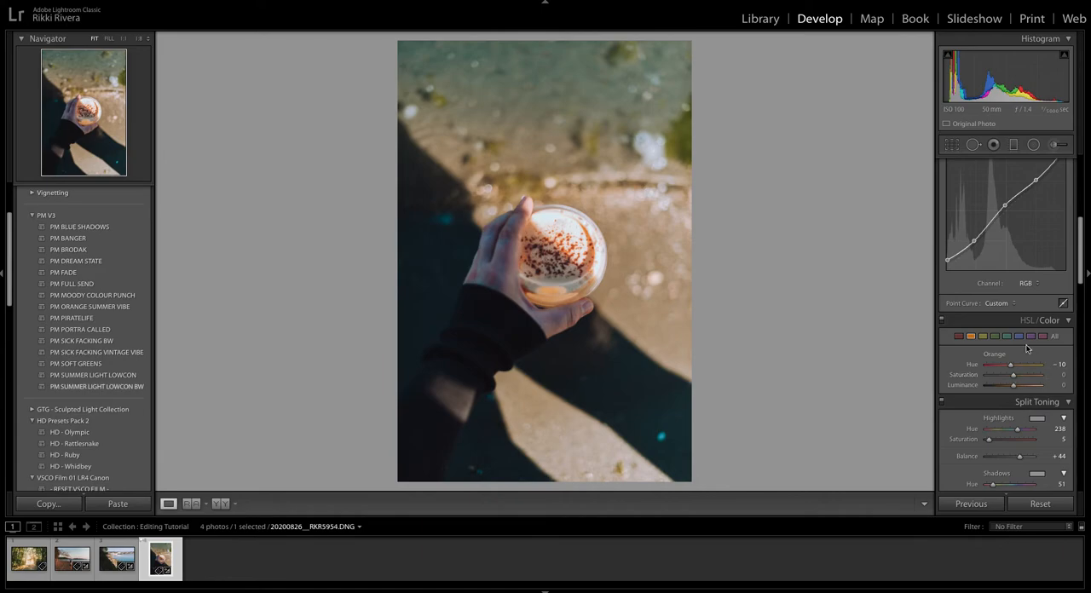
Compare the coffee cup photo before and after the edits several times.
key("backslash")
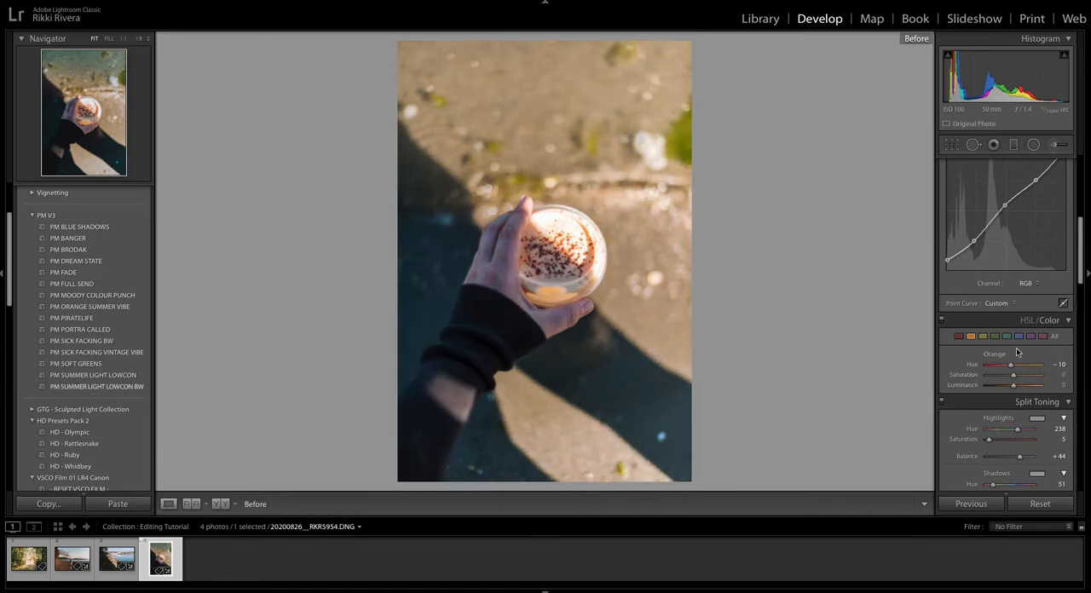
key("backslash")
key("backslash")
key("backslash")
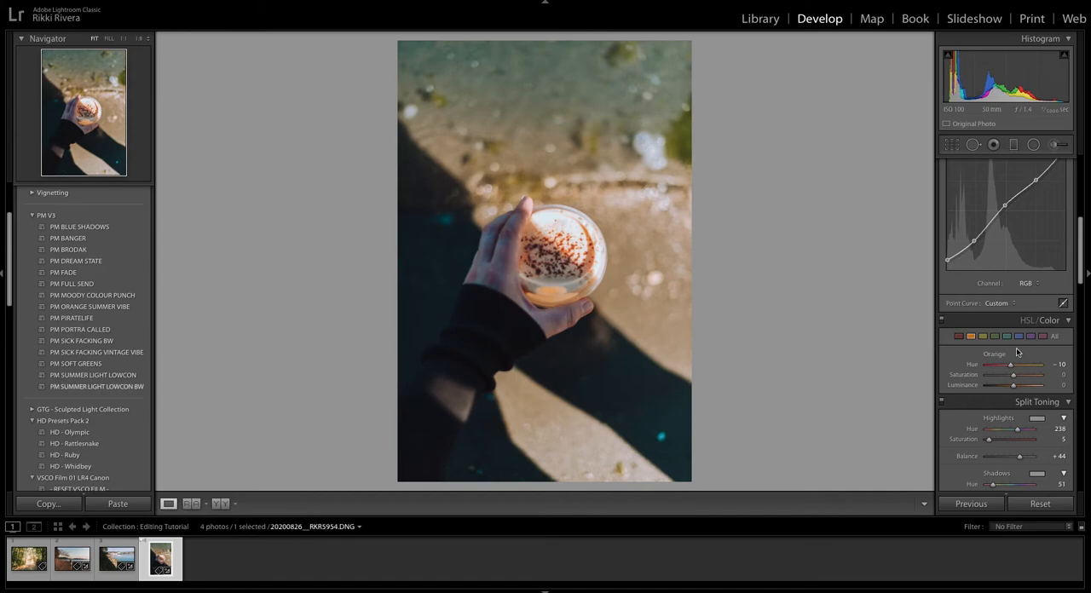
key("backslash")
key("backslash")
key("backslash")
key("backslash")
key("backslash")
key("backslash")
key("backslash")
key("backslash")
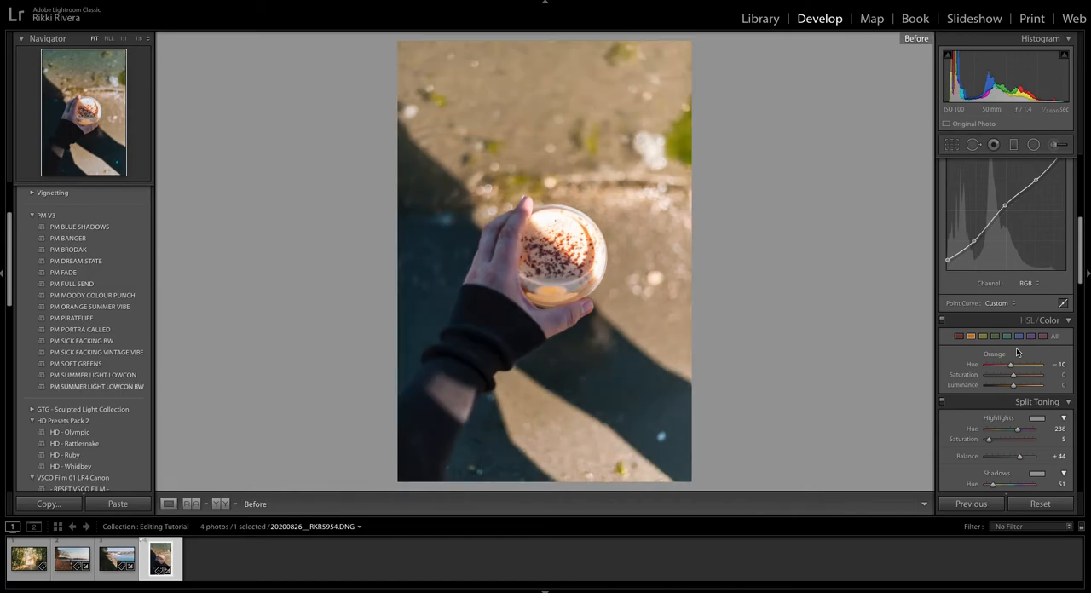
Review the harbour photo and the beach photo, comparing each with its unedited version and checking their basic settings.
key("Left")
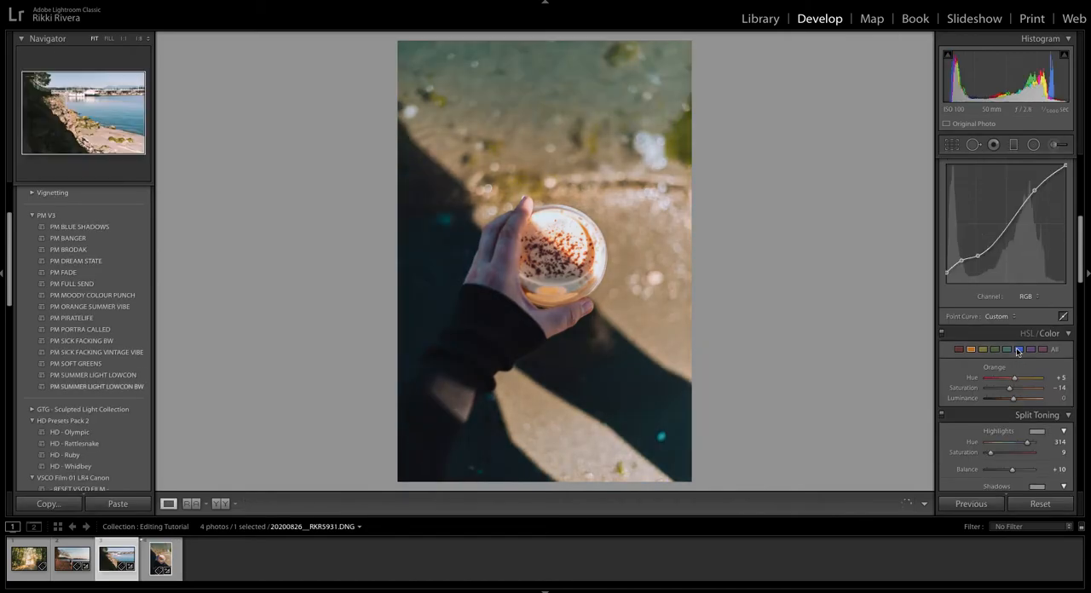
key("backslash")
key("backslash")
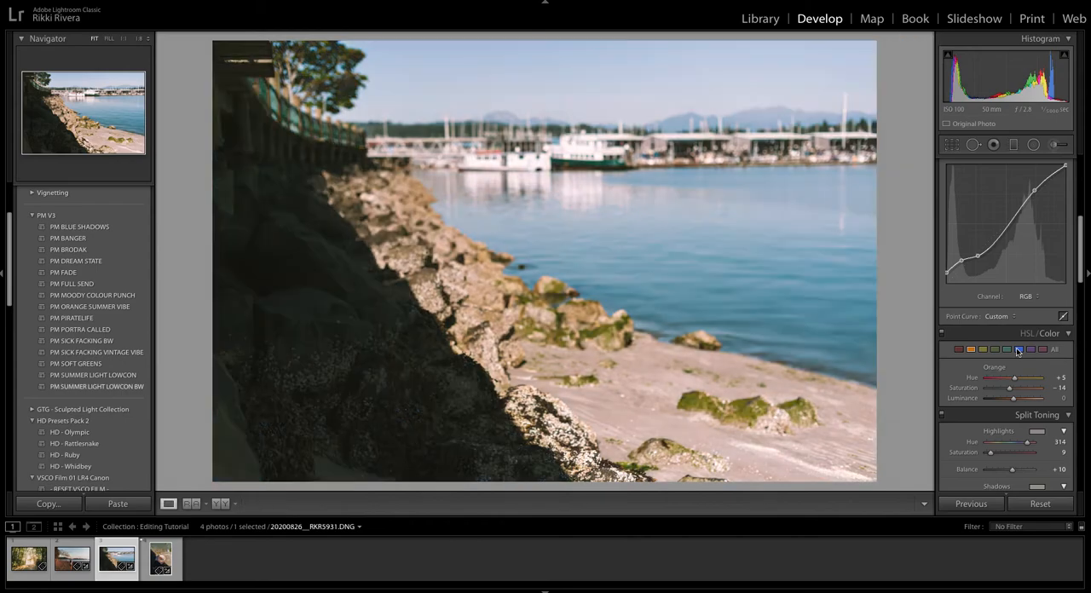
key("Left")
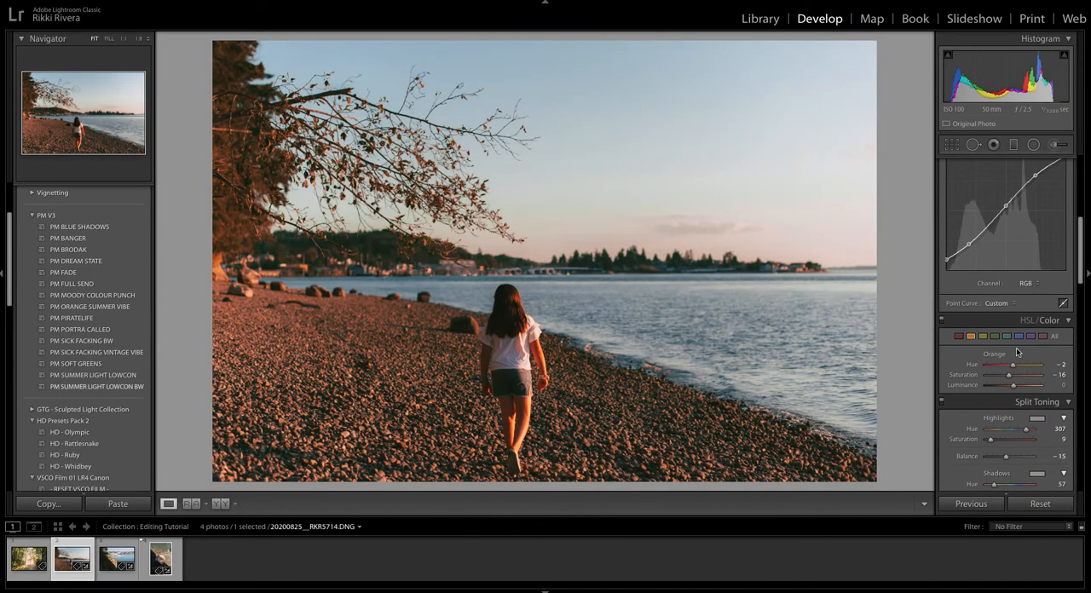
key("backslash")
key("backslash")
scroll(972, 324, "up", 5)
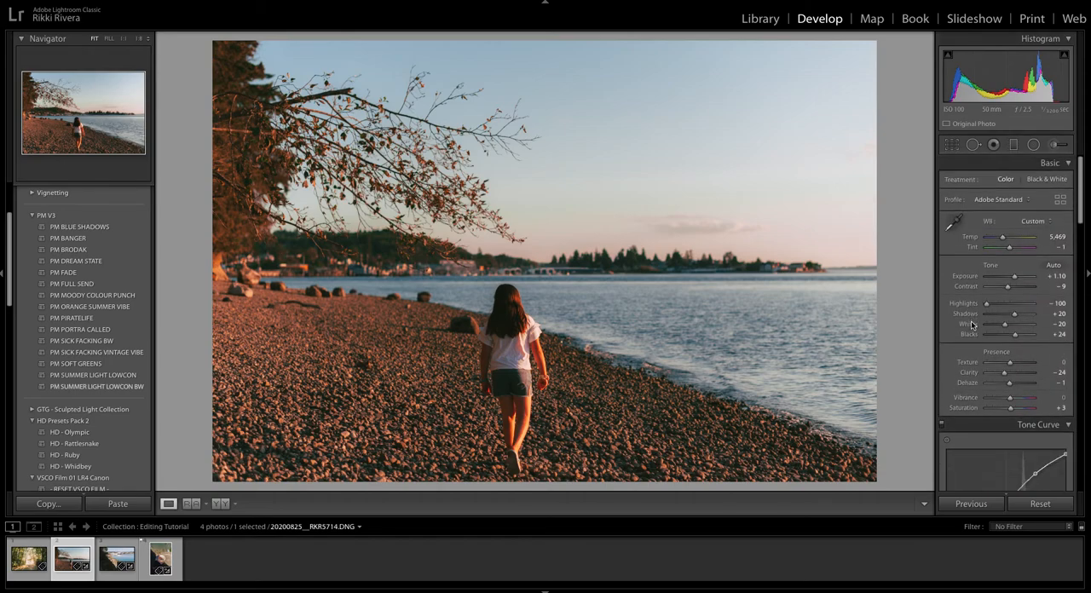
key("Right")
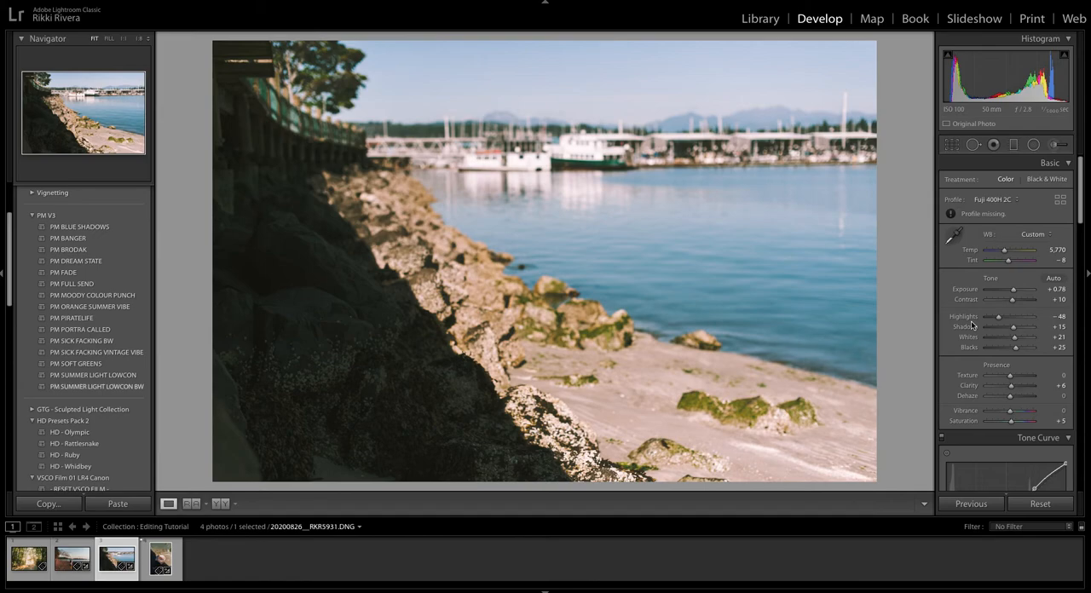
scroll(969, 315, "down", 1)
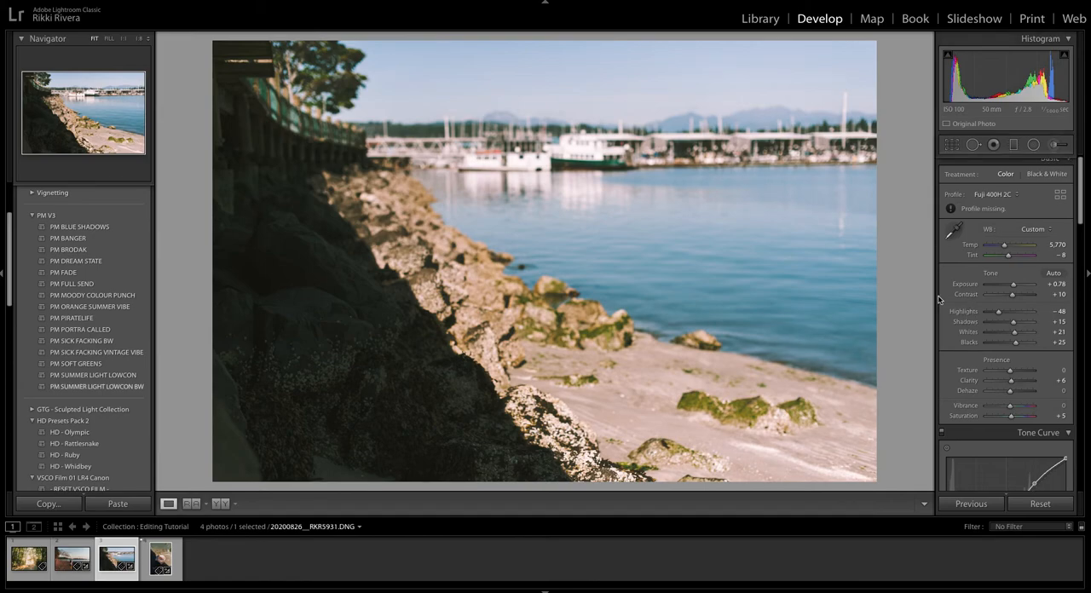
Return to the coffee cup photo and set Shadows to +19, Whites to -38 and Vibrance to +9.
key("Right")
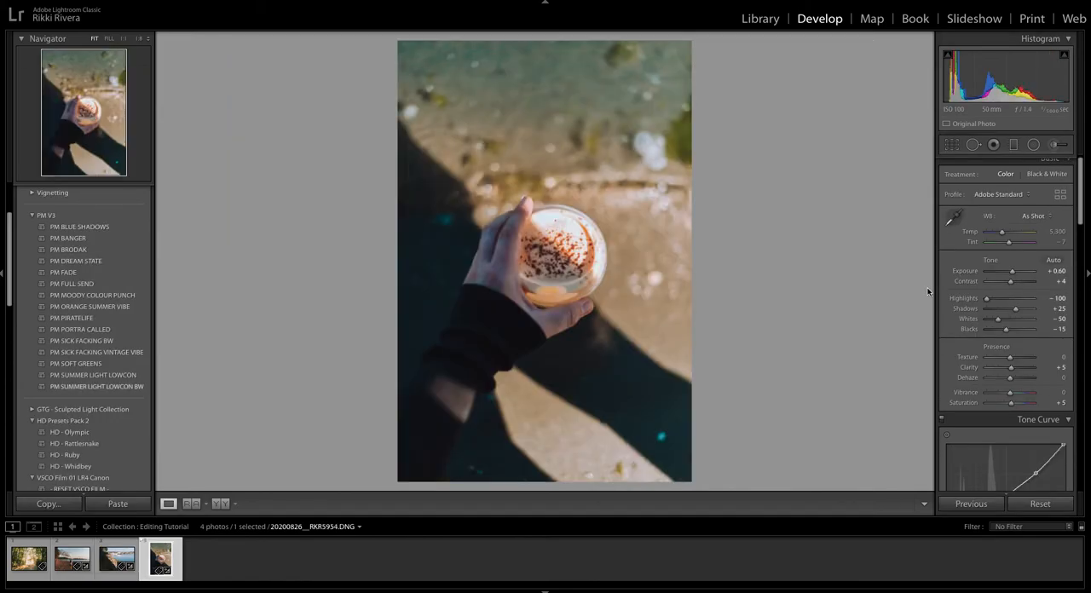
left_click_drag(1019, 312, 1001, 322)
scroll(1004, 319, "down", 1)
scroll(1005, 317, "down", 3)
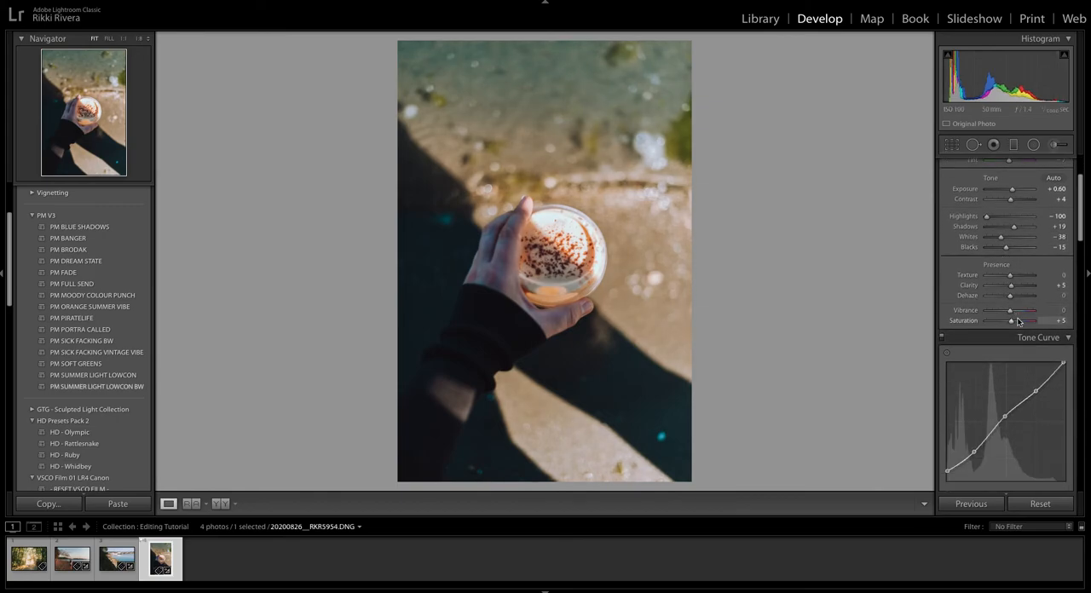
left_click_drag(1010, 315, 1013, 315)
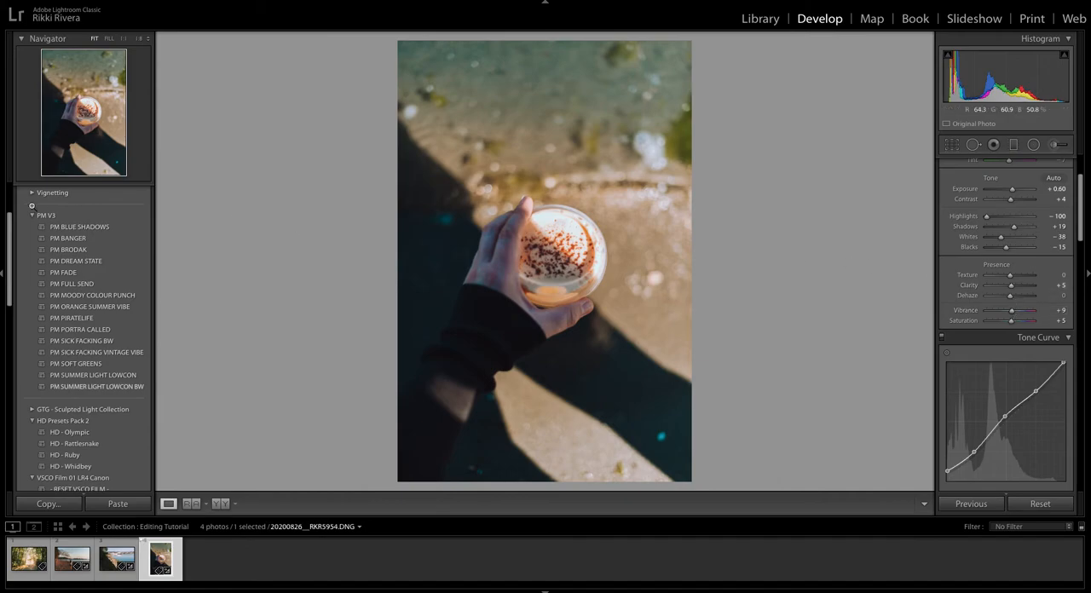
Save the coffee cup photo's settings as a new develop preset named Contrast Water in the User Presets group.
left_click(89, 238)
scroll(123, 317, "up", 3)
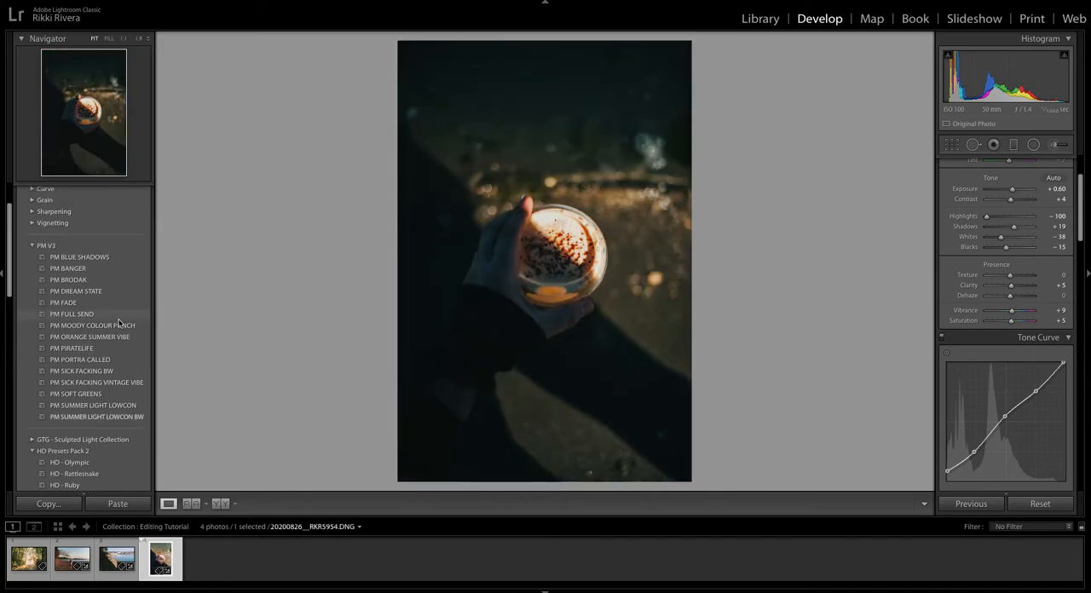
left_click(145, 190)
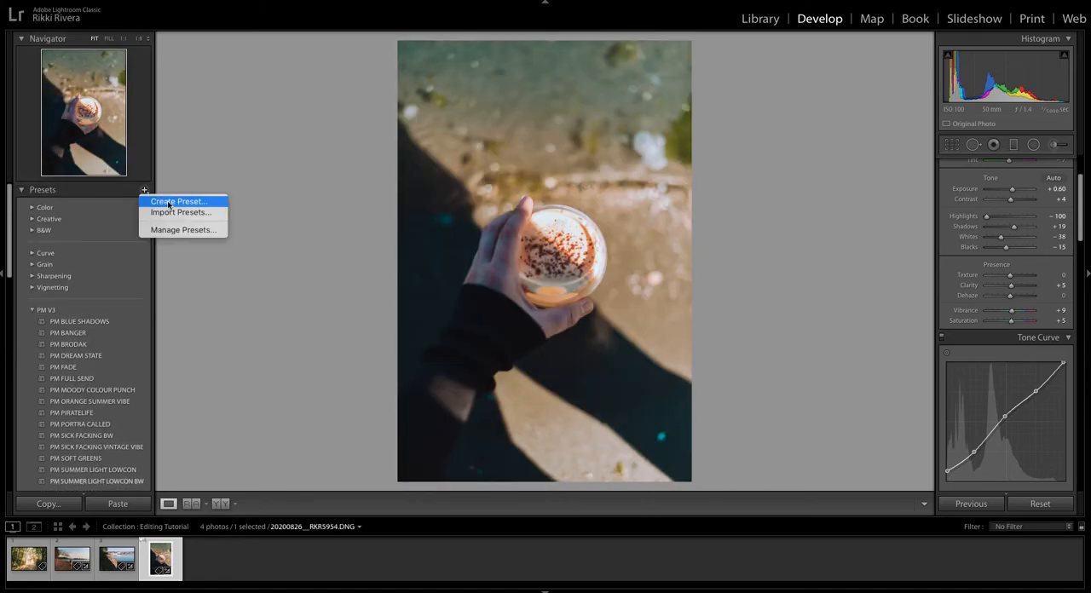
left_click(168, 202)
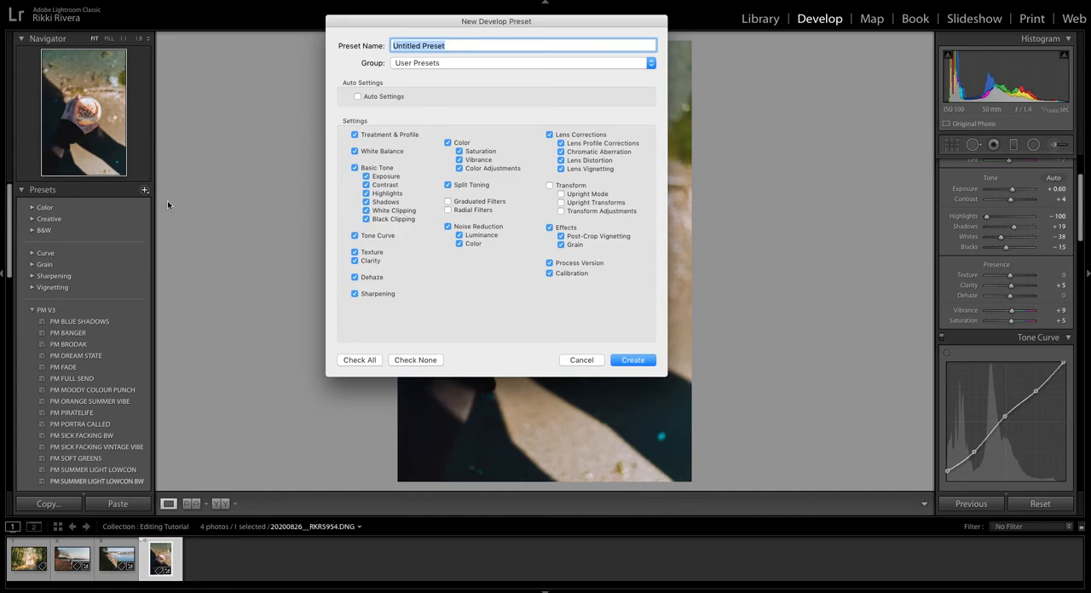
type("Contrast Water")
left_click(633, 360)
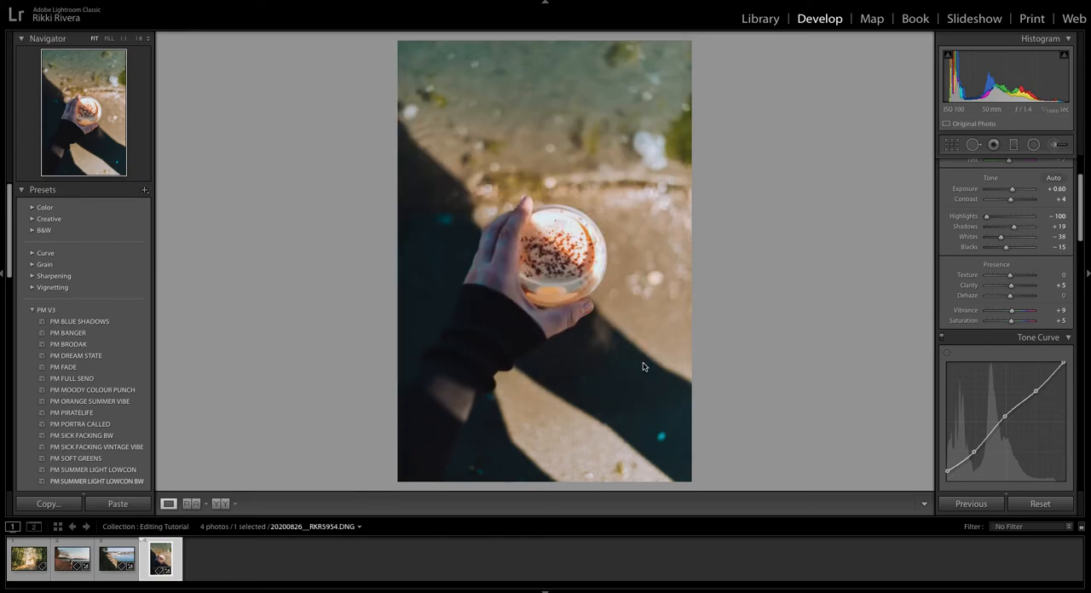
Expand the User Presets group and locate the Contrast Water preset.
scroll(136, 322, "down", 10)
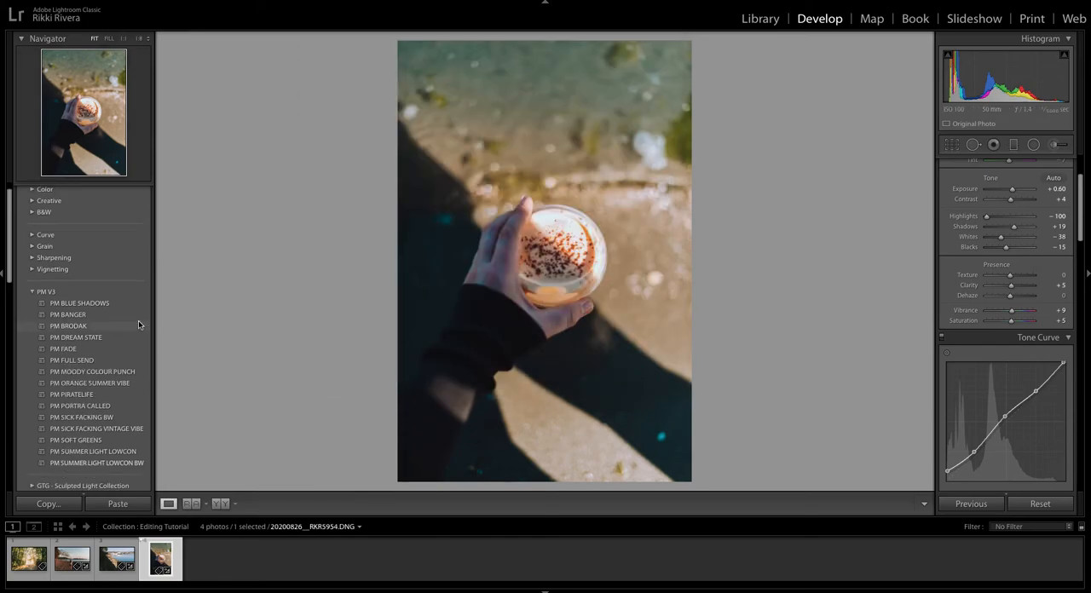
scroll(133, 323, "down", 10)
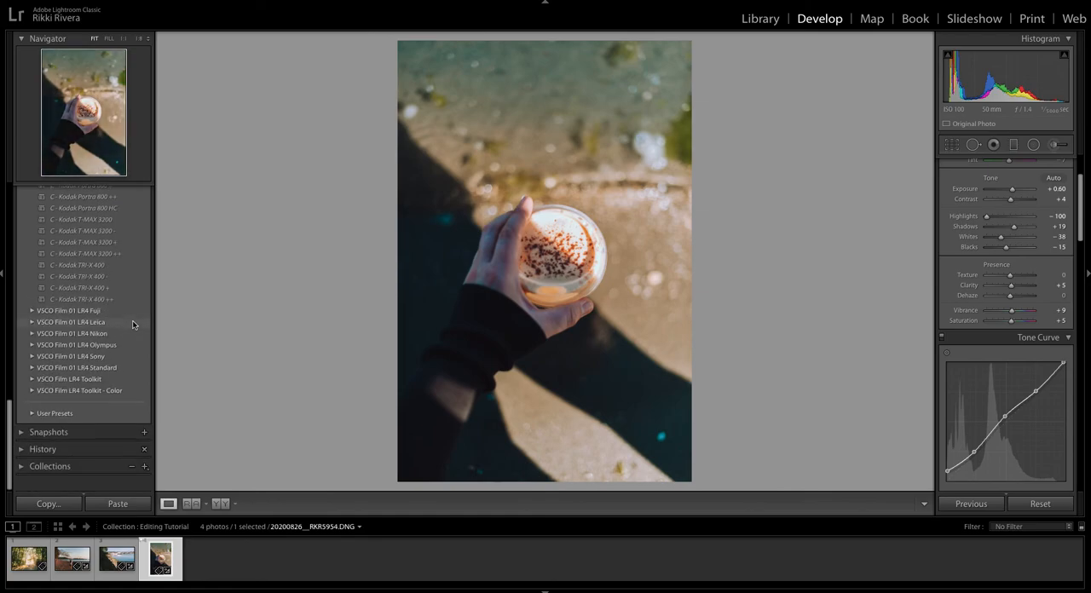
left_click(34, 428)
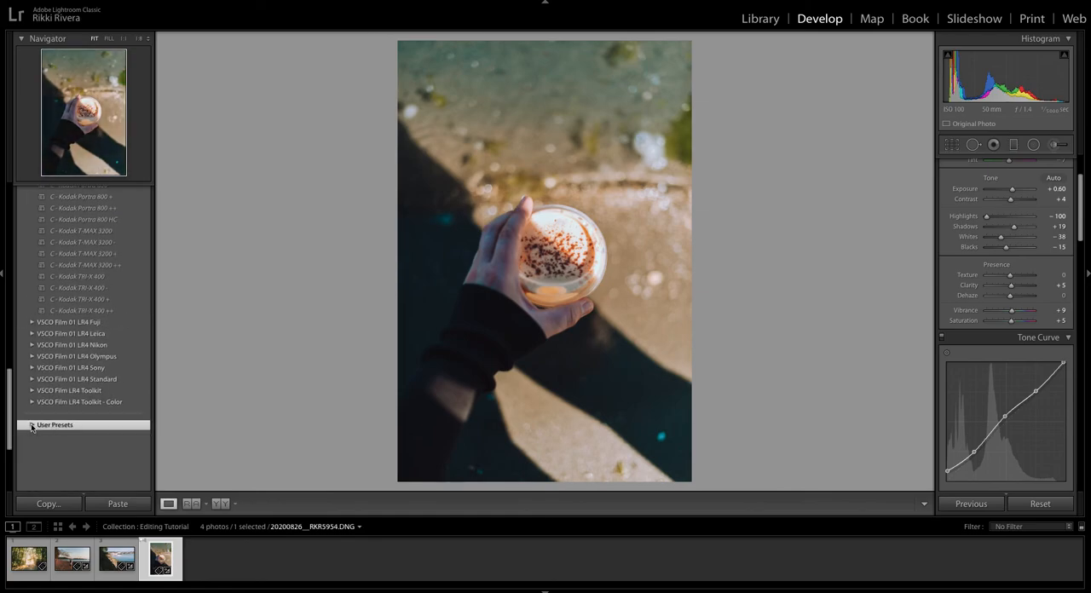
scroll(77, 414, "down", 5)
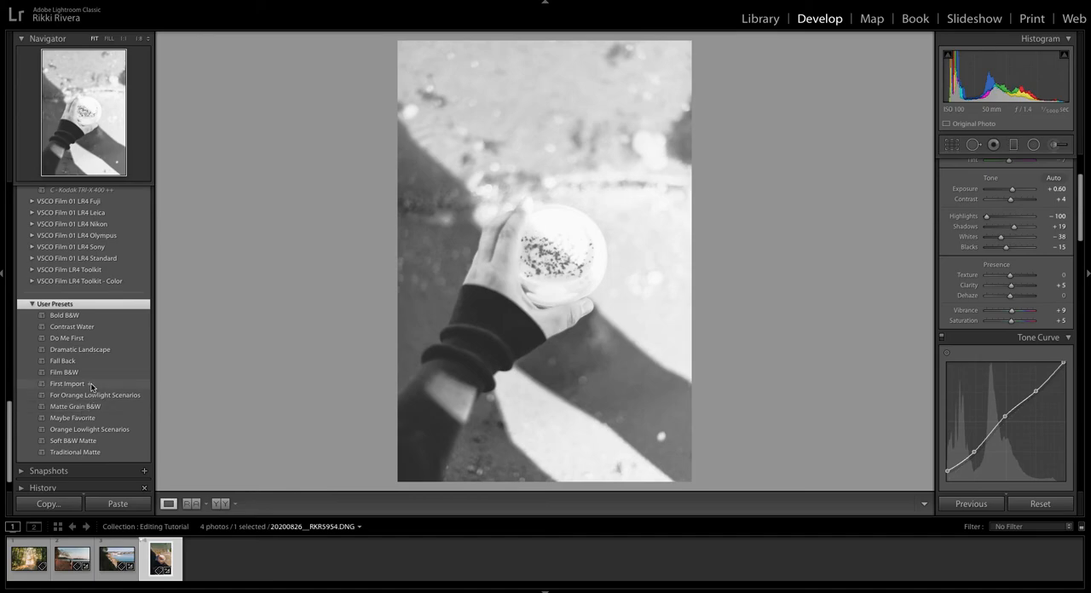
Try the Contrast Water preset on the harbour photo and undo its application.
left_click(89, 326)
key("Left")
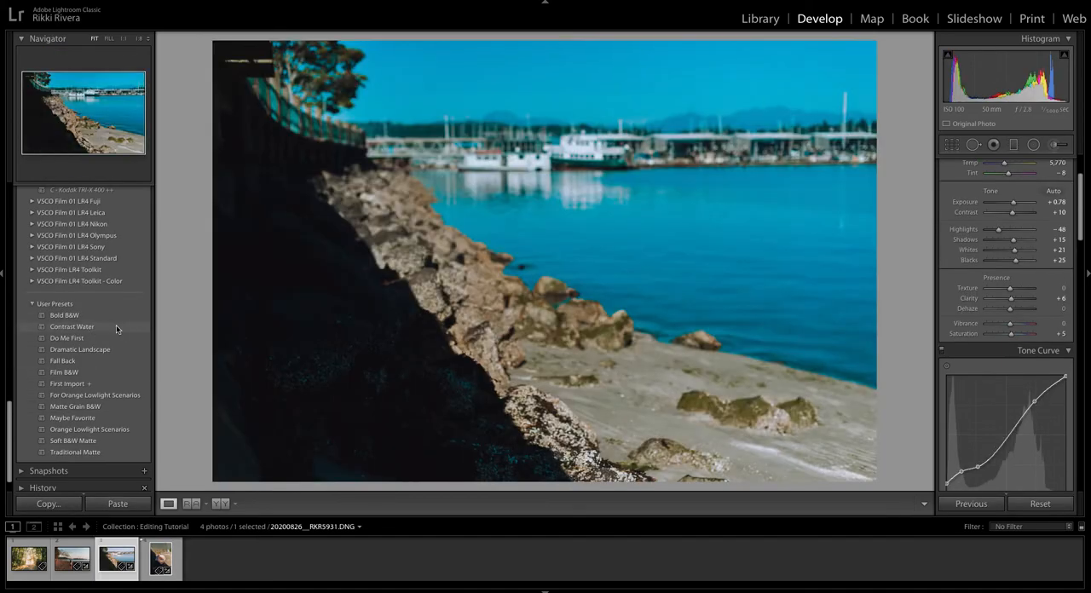
left_click(115, 325)
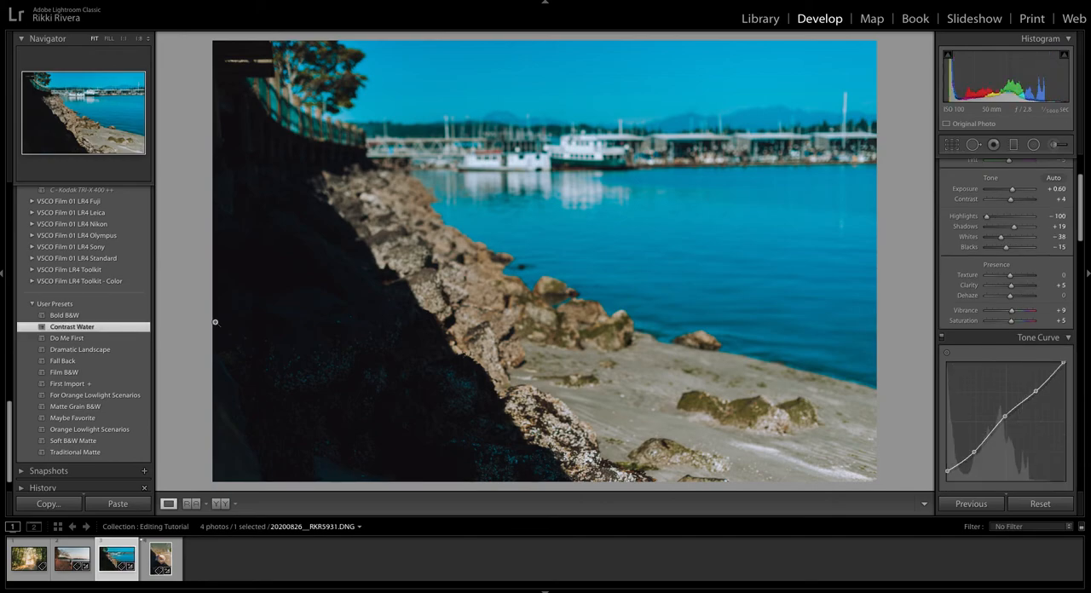
key("ctrl+z")
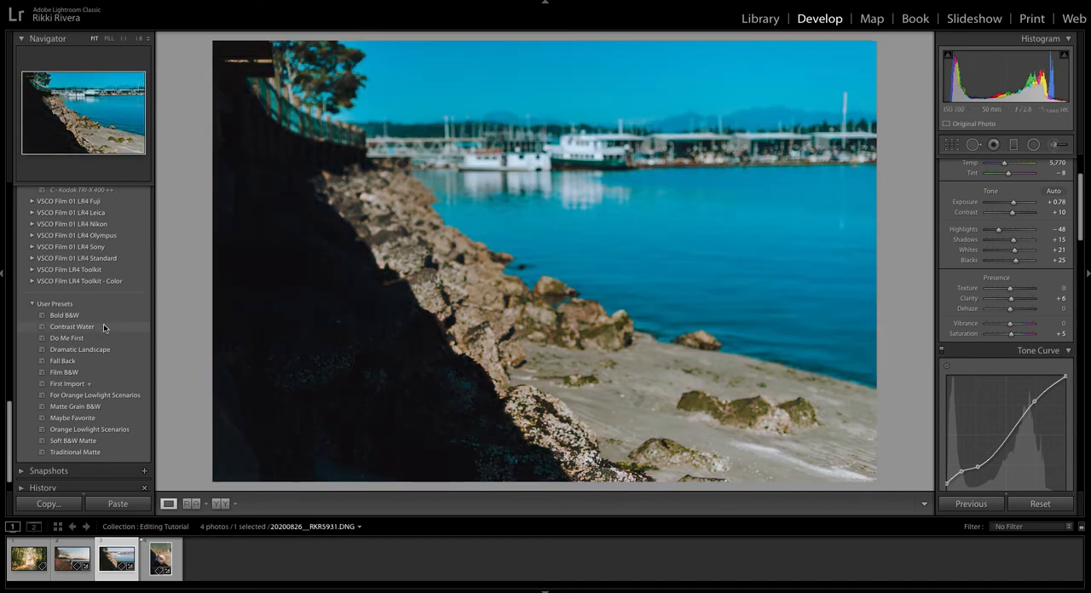
Review the beach, forest path and coffee cup photos one after another to compare their finished looks.
key("Left")
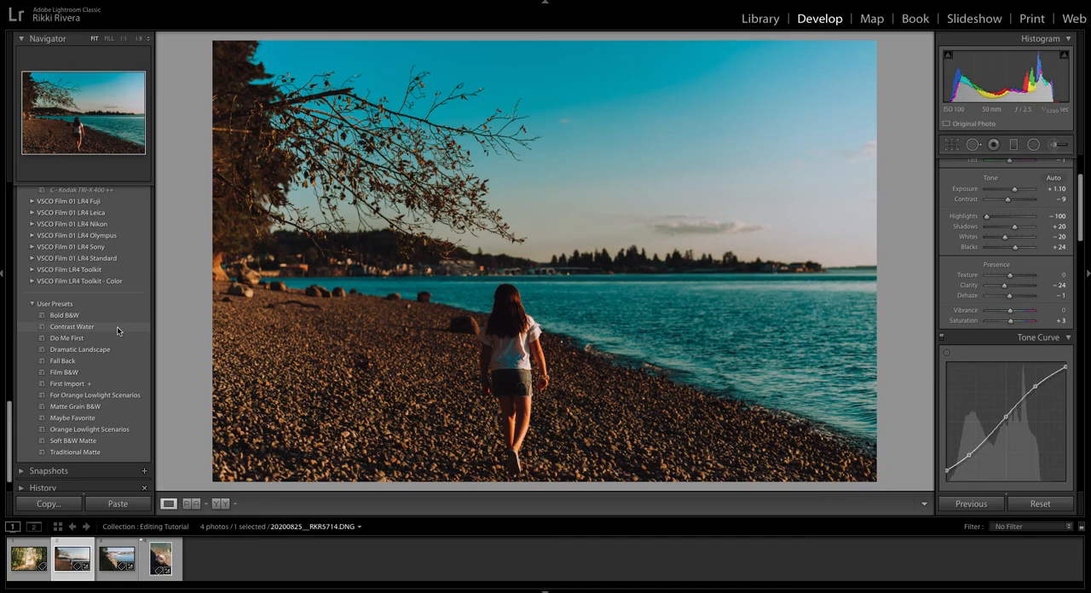
key("Left")
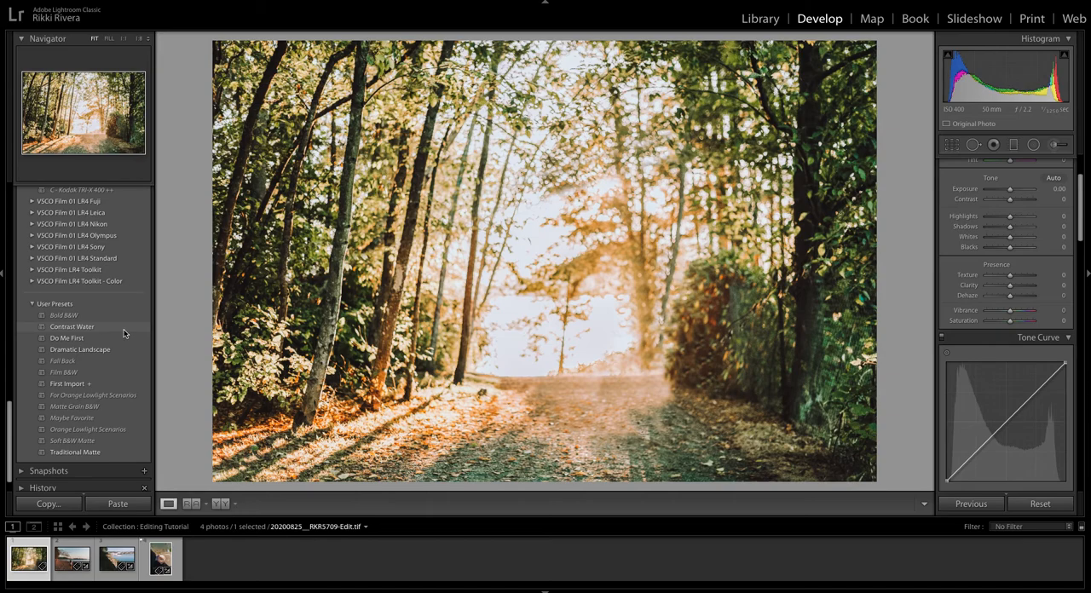
left_click(161, 558)
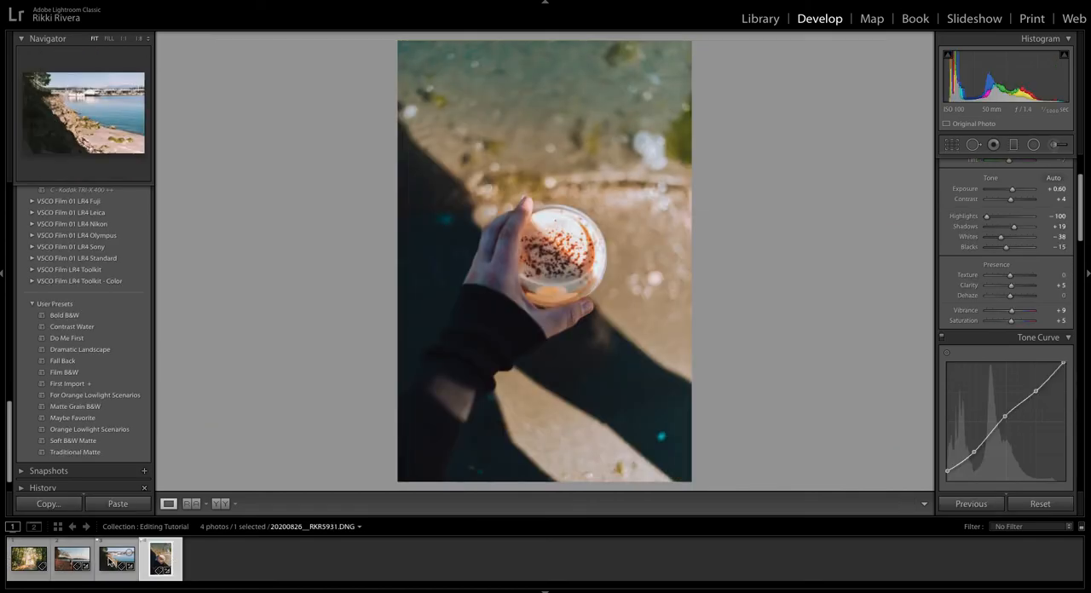
left_click(33, 562)
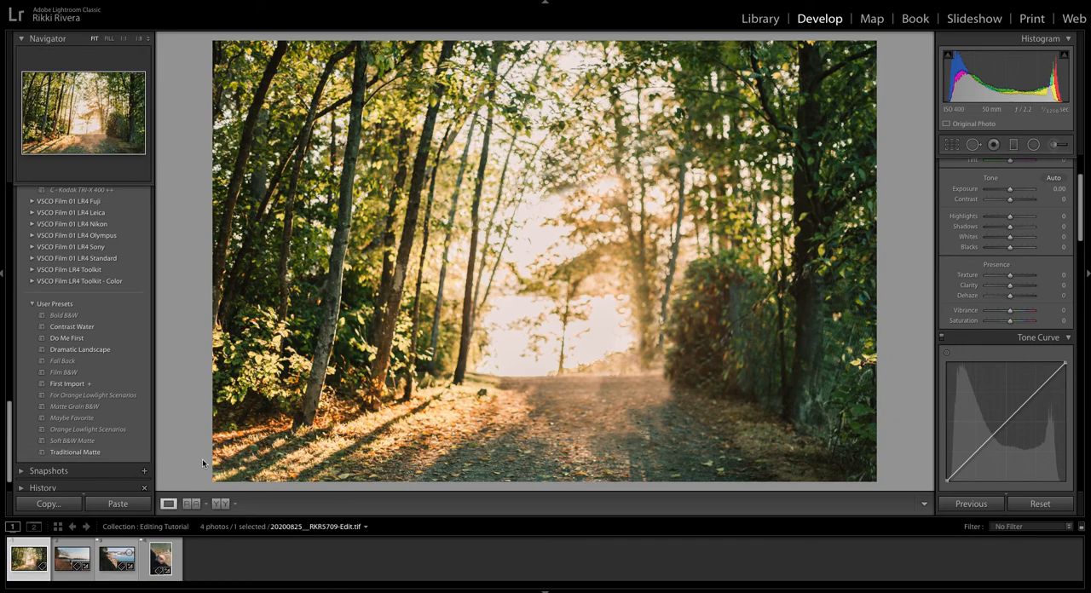
left_click(160, 560)
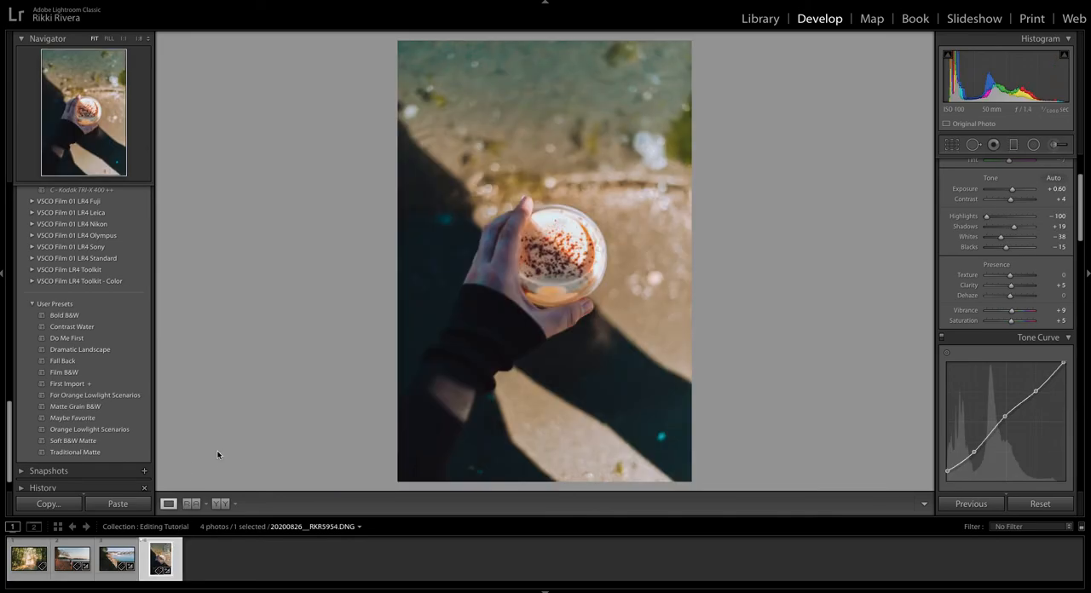
Examine the coffee cup photo's basic settings and its edit history back to the PM ORANGE SUMMER VIBE preset entry.
scroll(132, 440, "up", 10)
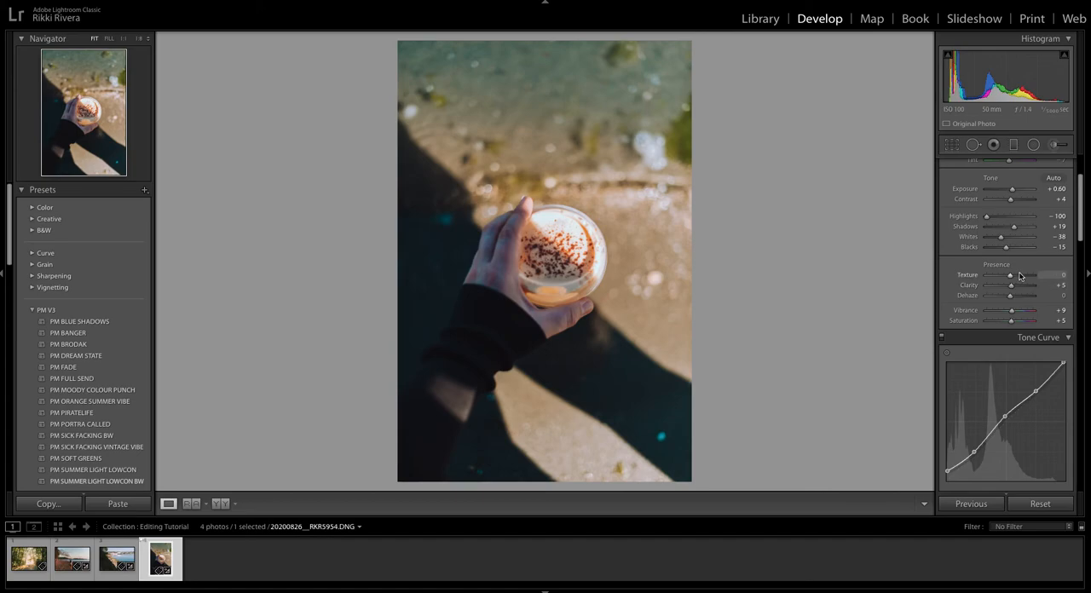
scroll(1016, 287, "up", 3)
scroll(1015, 286, "down", 1)
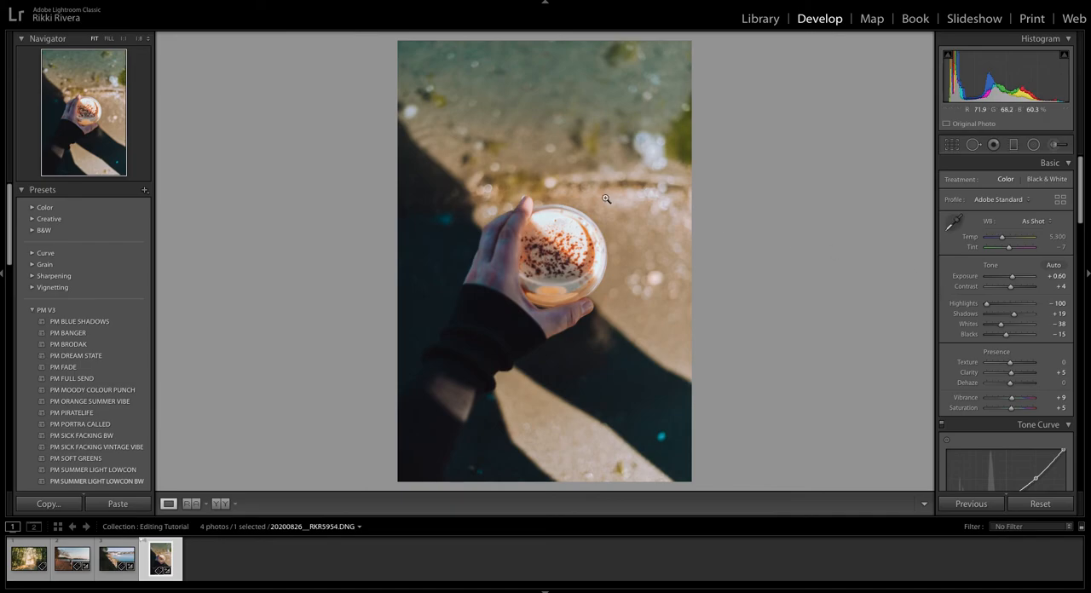
scroll(124, 276, "down", 2)
scroll(124, 276, "down", 10)
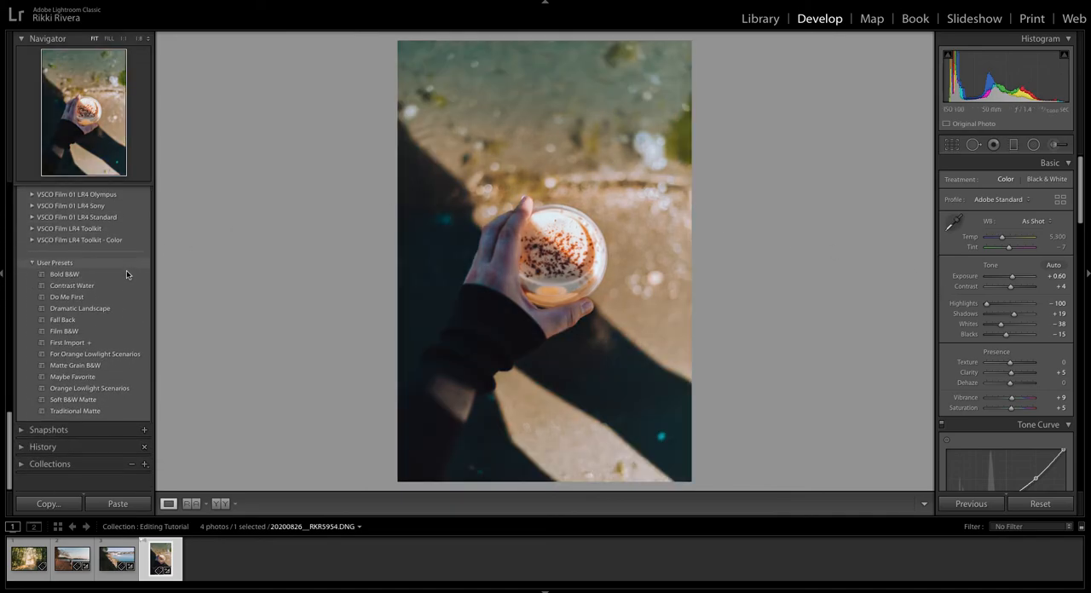
left_click(77, 465)
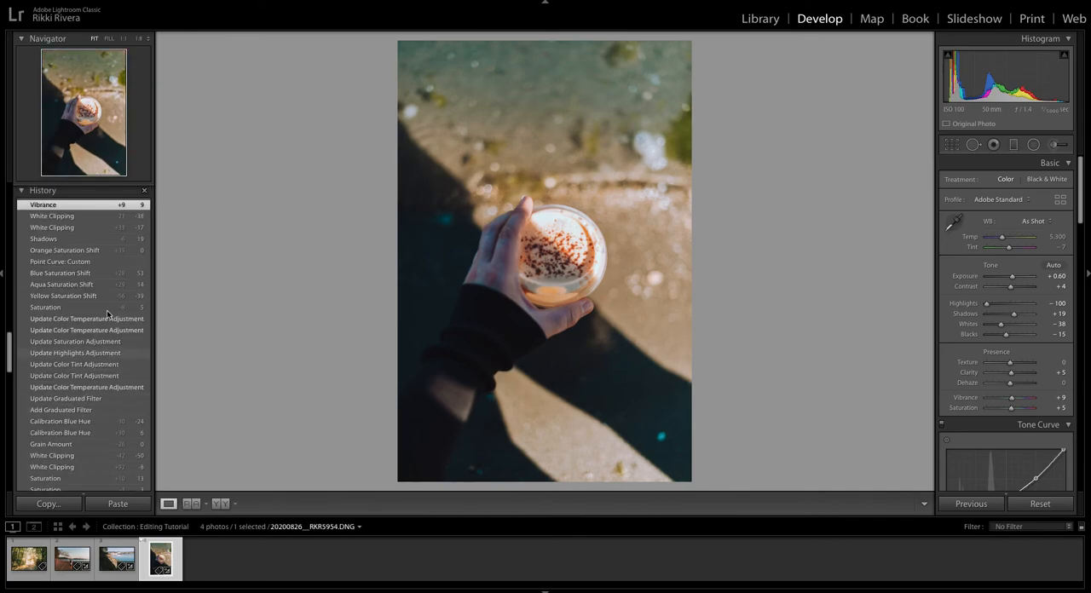
scroll(91, 288, "down", 8)
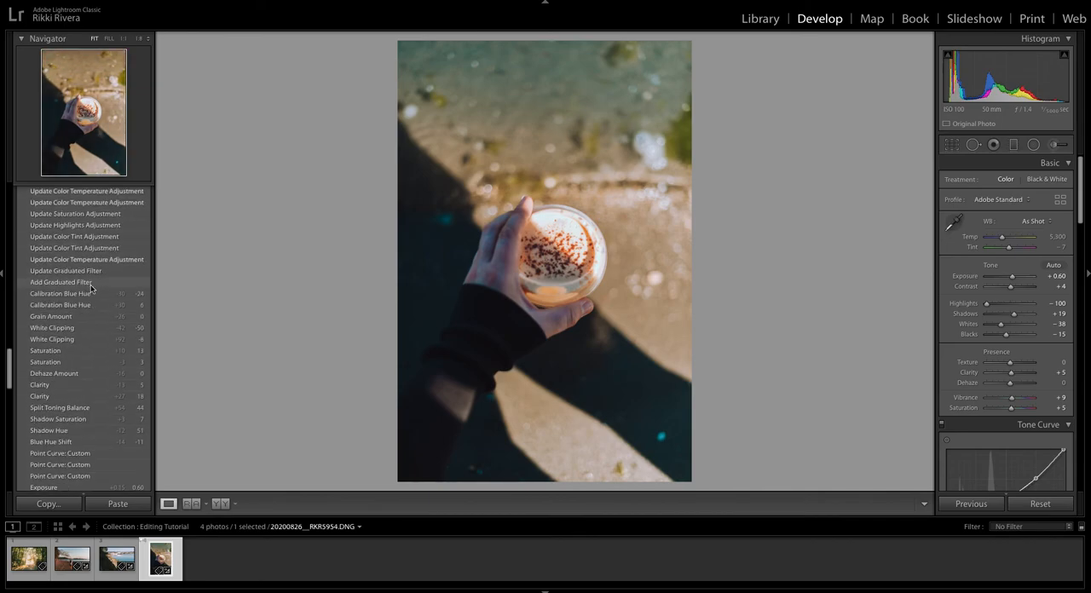
scroll(92, 290, "down", 2)
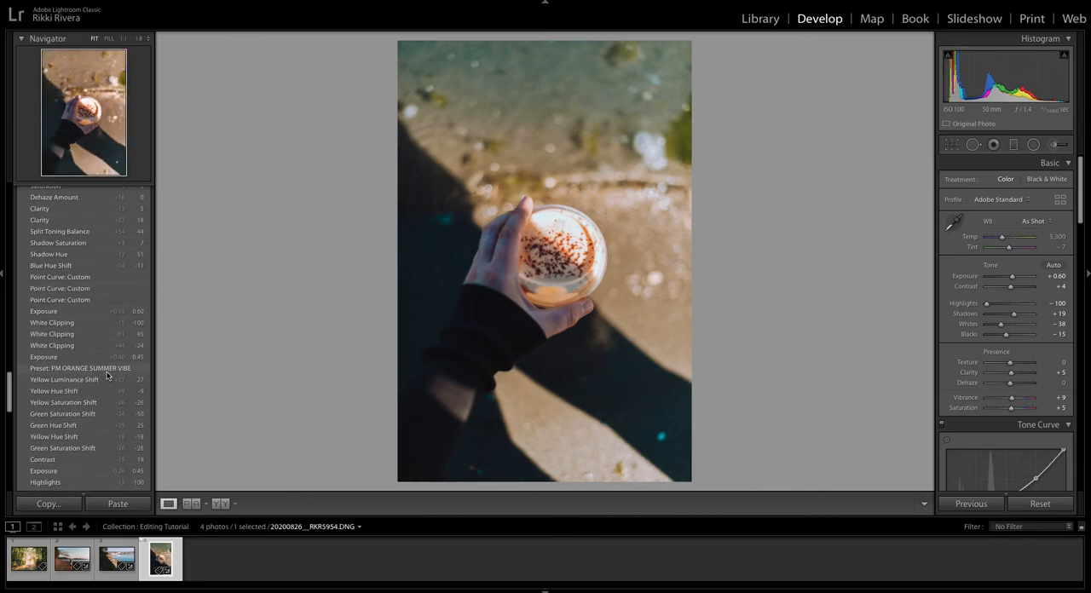
Preview the PM ORANGE SUMMER VIBE preset from the PM V3 group on the coffee cup photo.
scroll(101, 341, "up", 15)
scroll(102, 341, "up", 10)
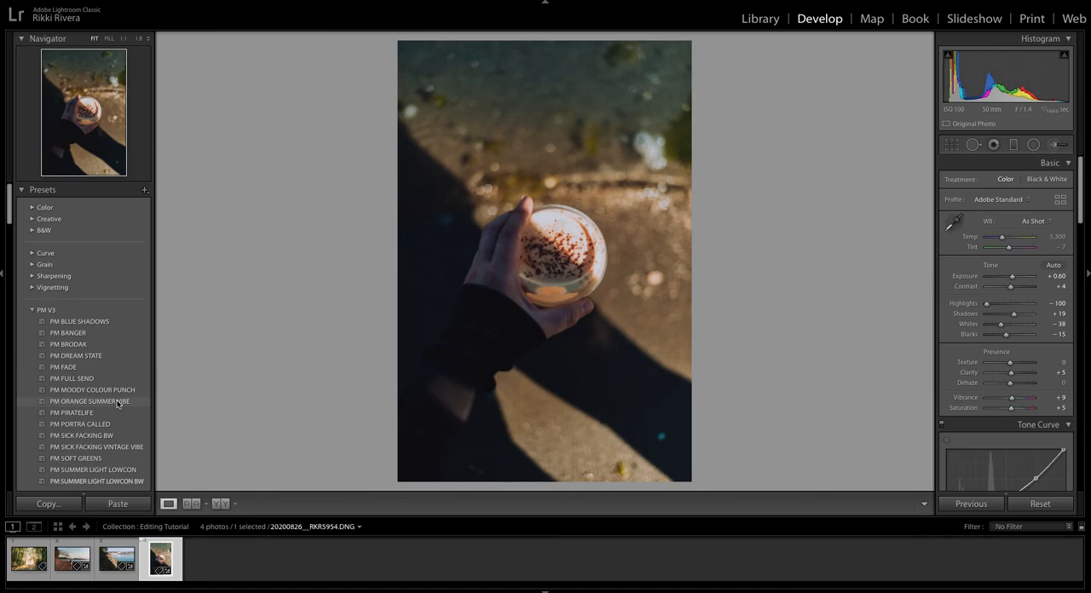
left_click(117, 402)
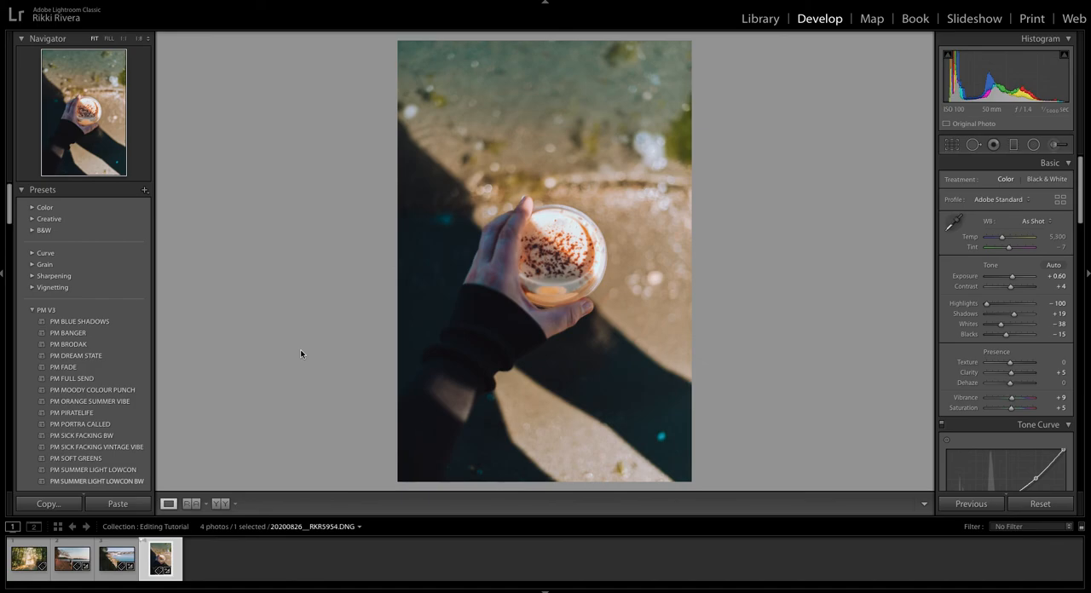
View the forest path photo once more and return to the coffee cup photo.
left_click(31, 560)
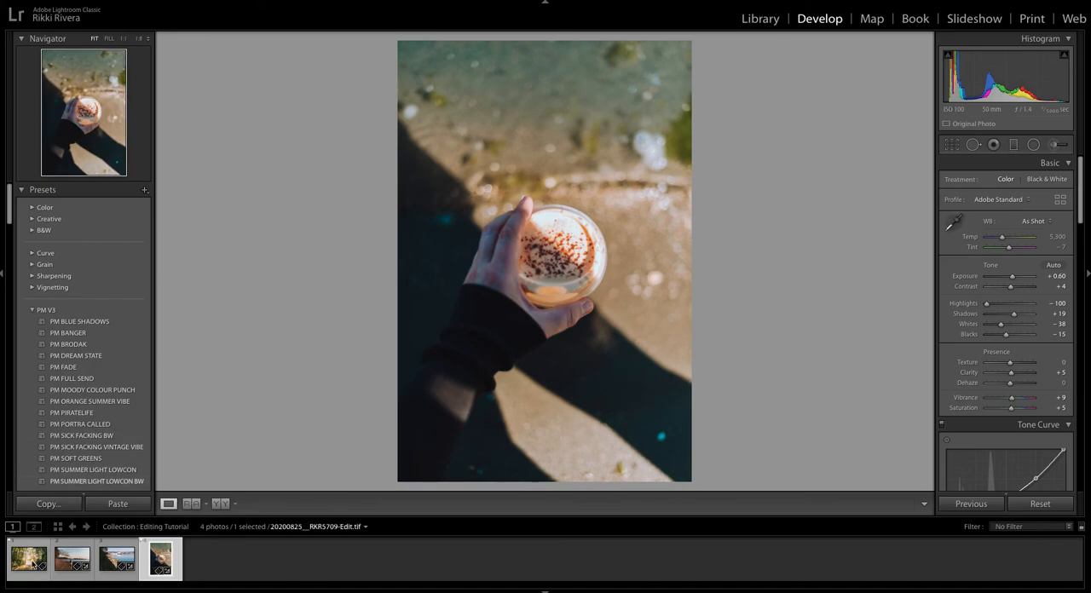
left_click(32, 562)
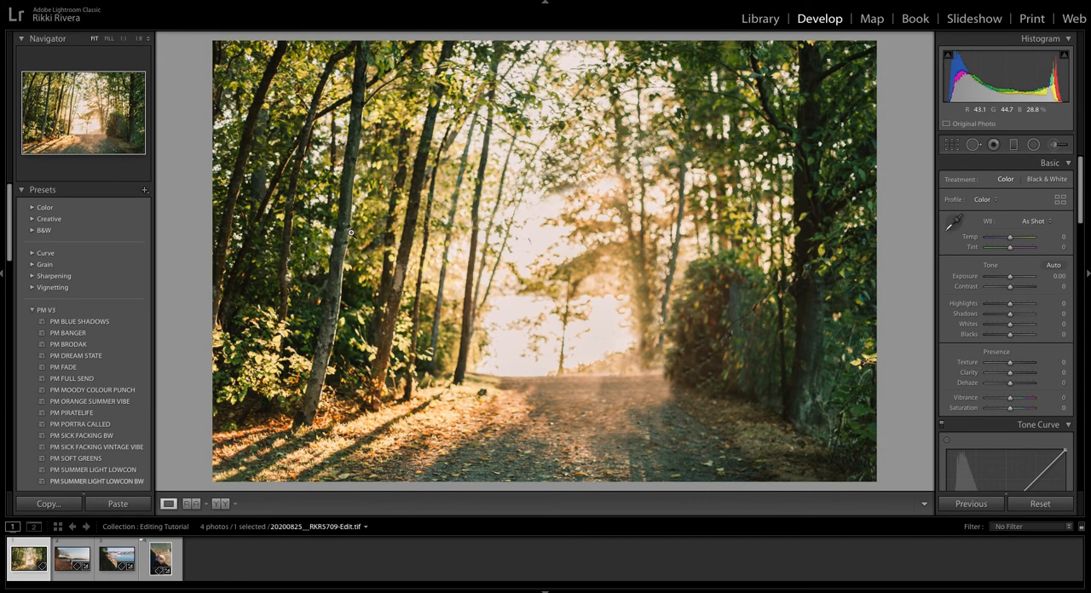
left_click(166, 561)
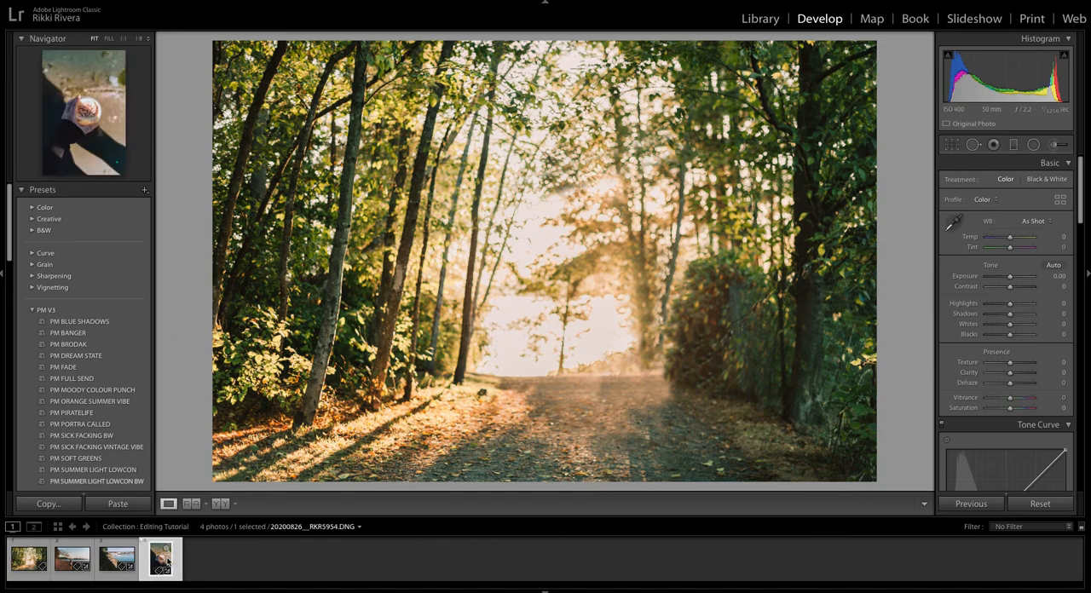